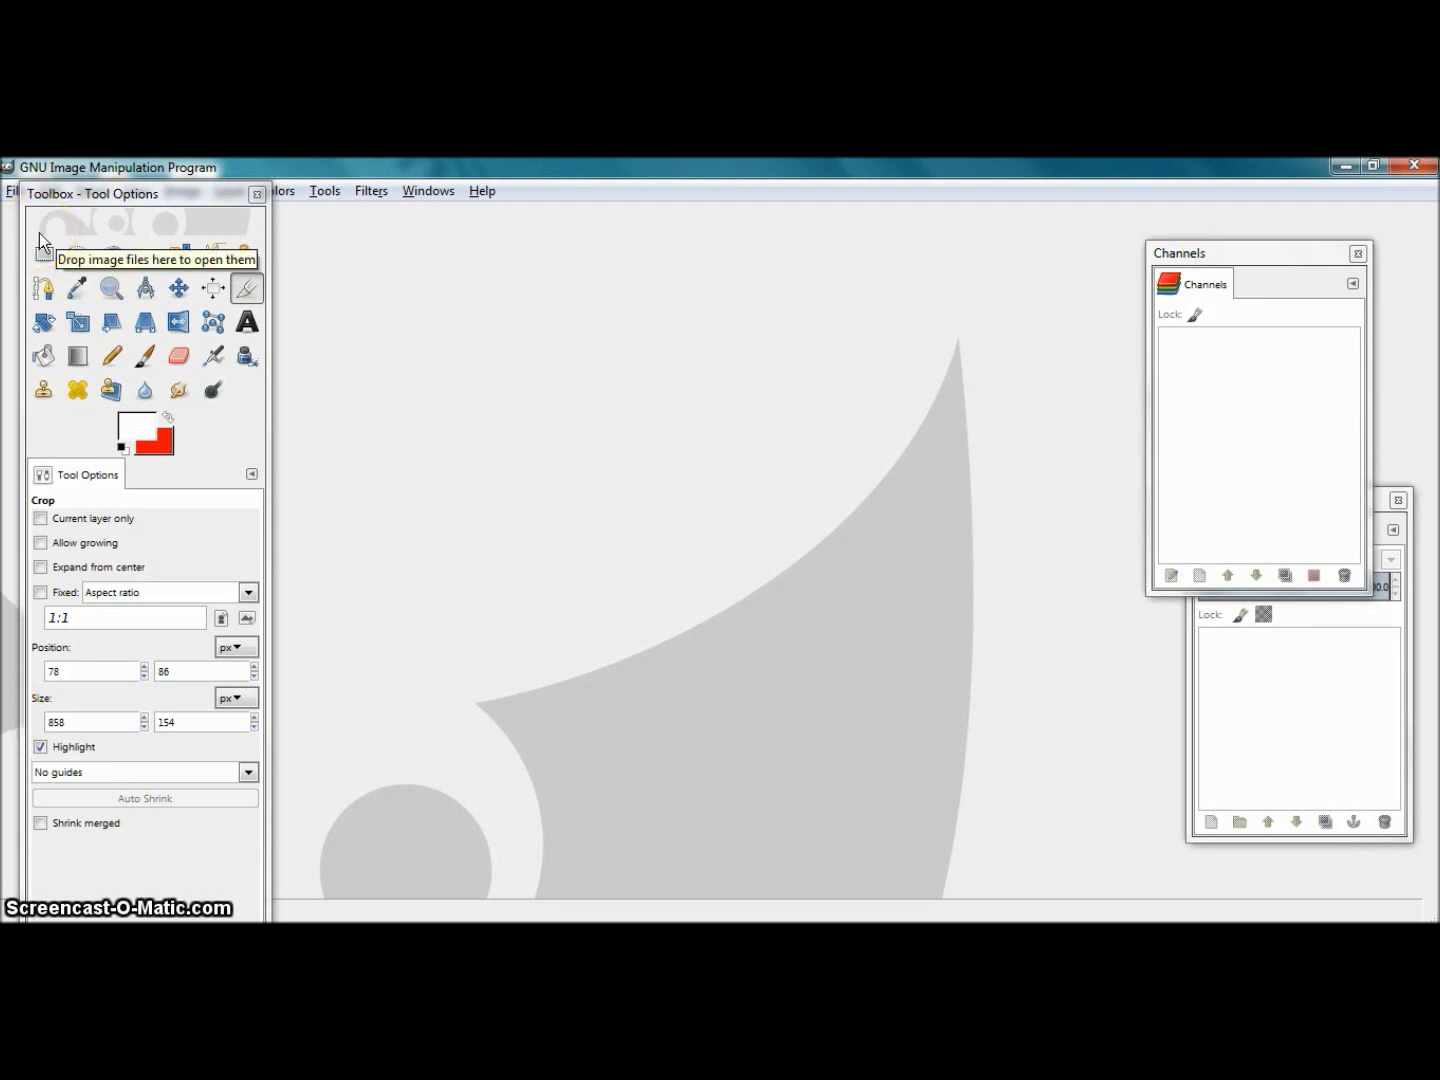
Create a new 1200×300 image from the File menu.
left_click(12, 190)
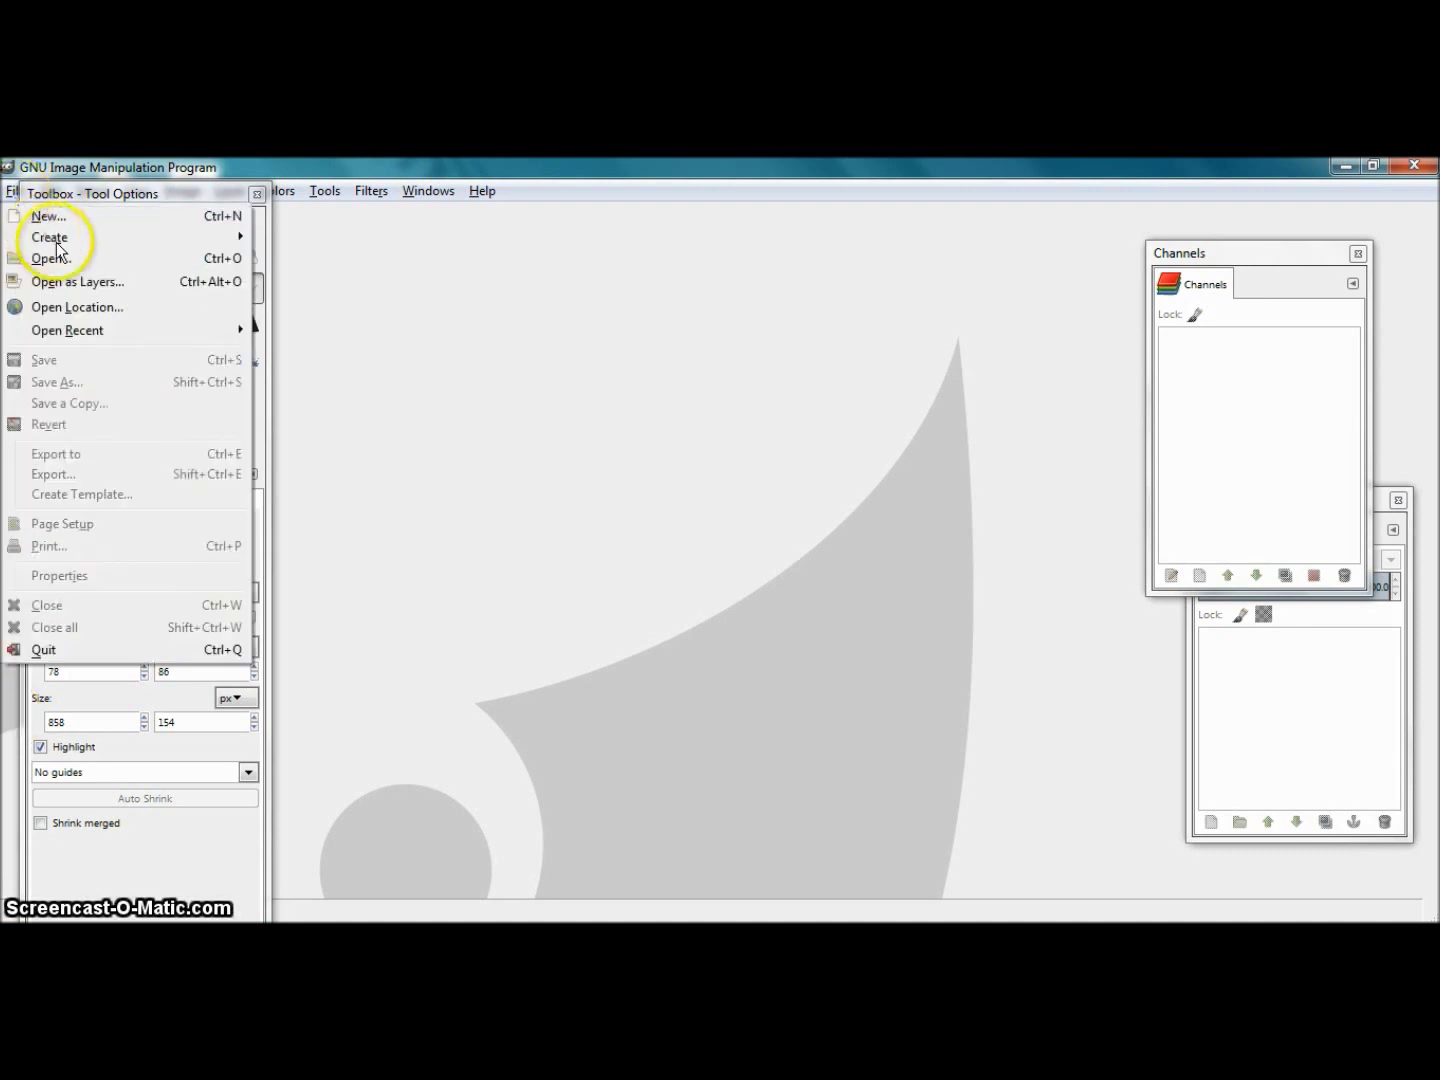
mouse_move(93, 243)
left_click(127, 219)
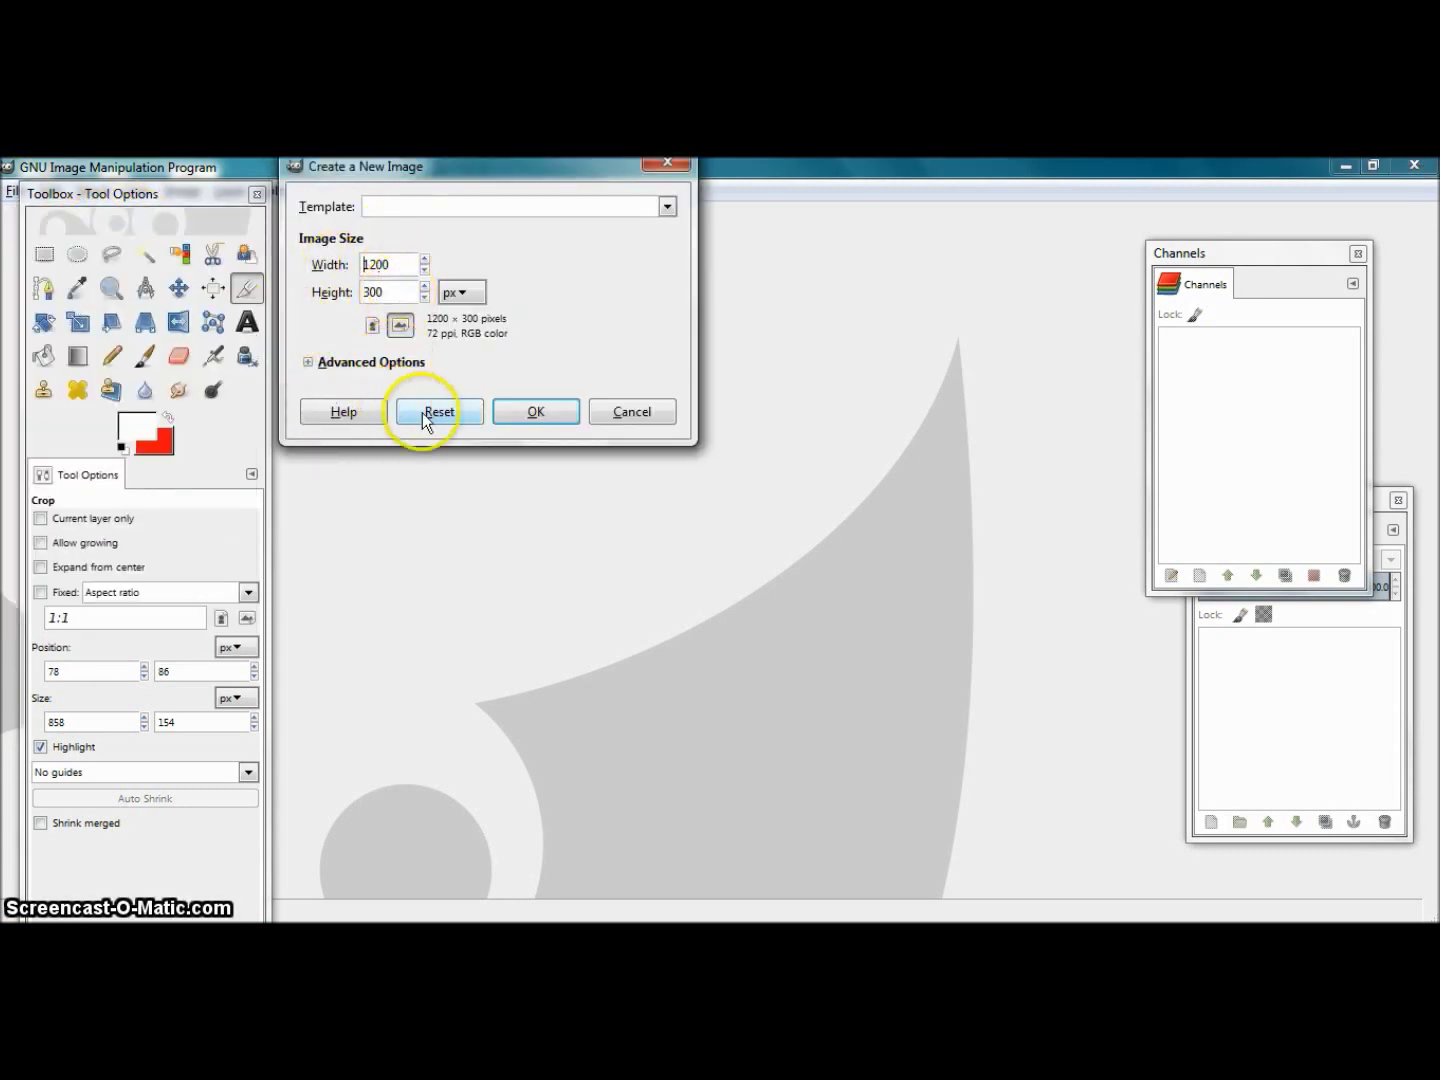
left_click(549, 409)
Set the foreground colour to white and bucket-fill the canvas with it.
left_click(137, 425)
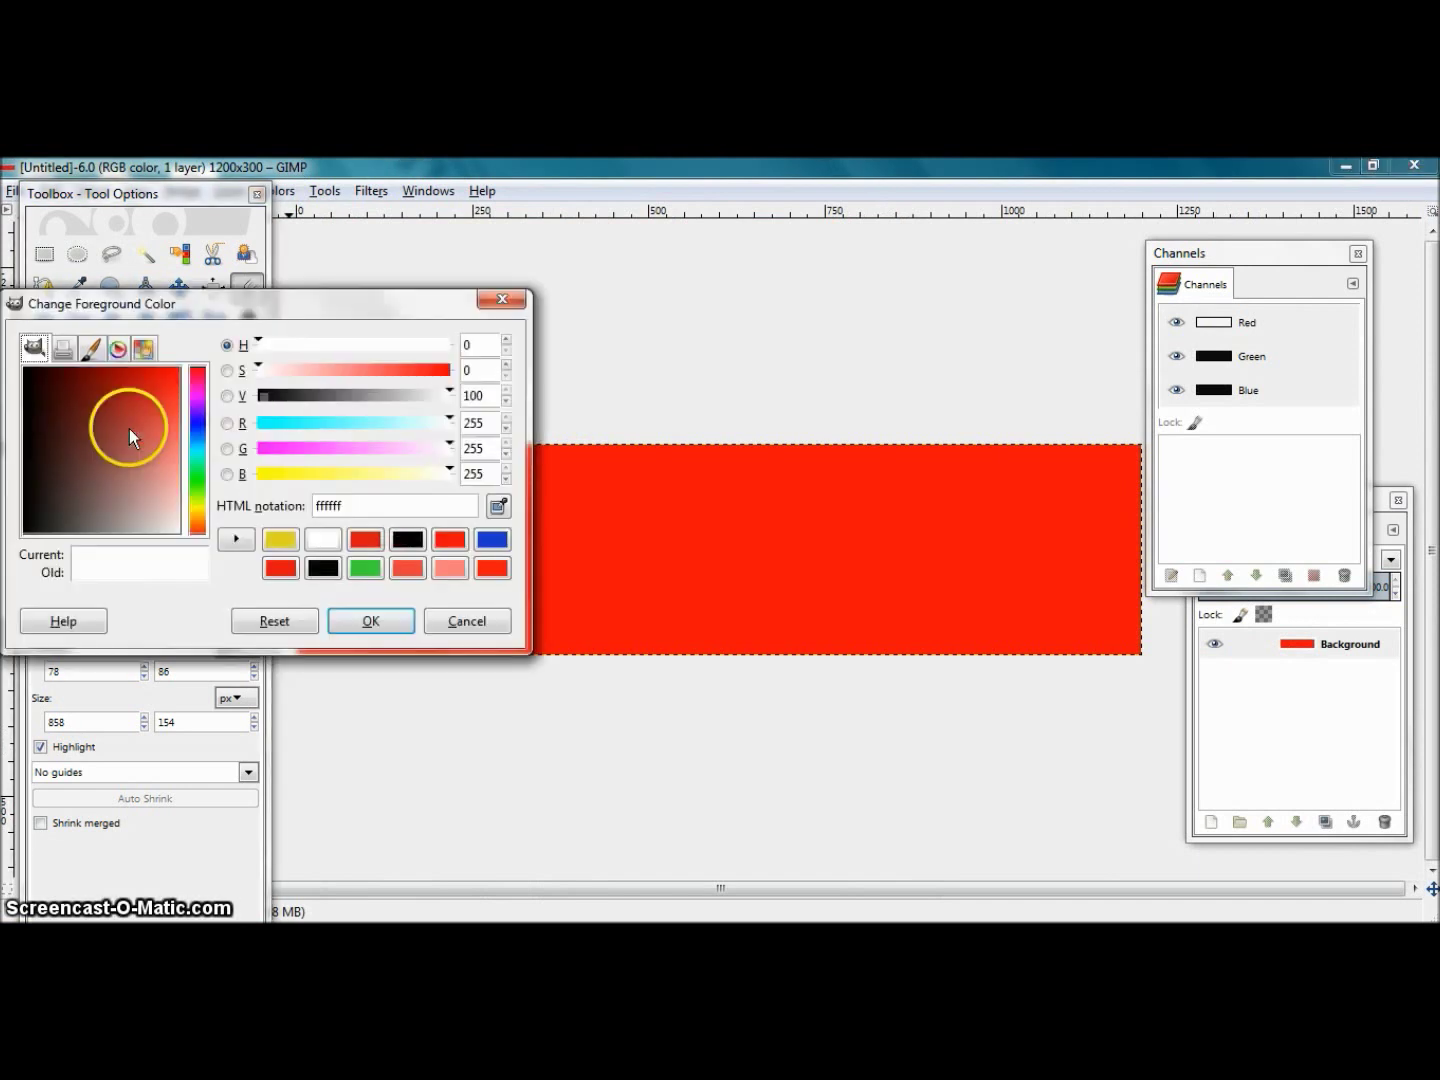
left_click(372, 622)
left_click(42, 356)
left_click(470, 560)
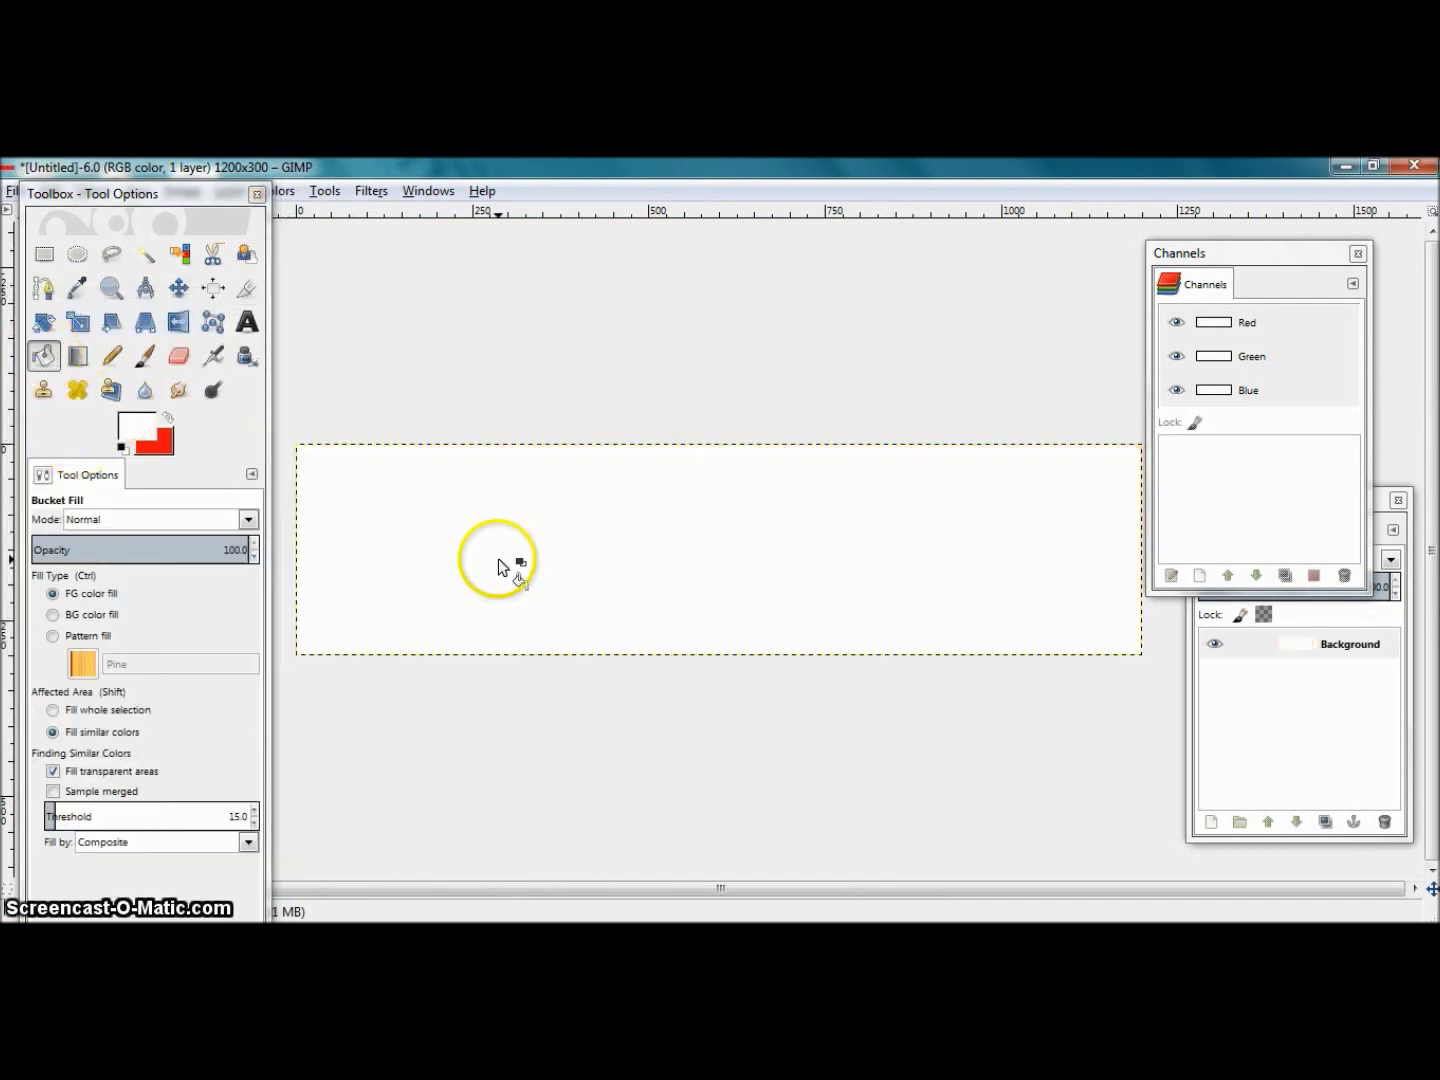
Draw a rectangle selection on the canvas and size it to 850×150.
left_click(42, 254)
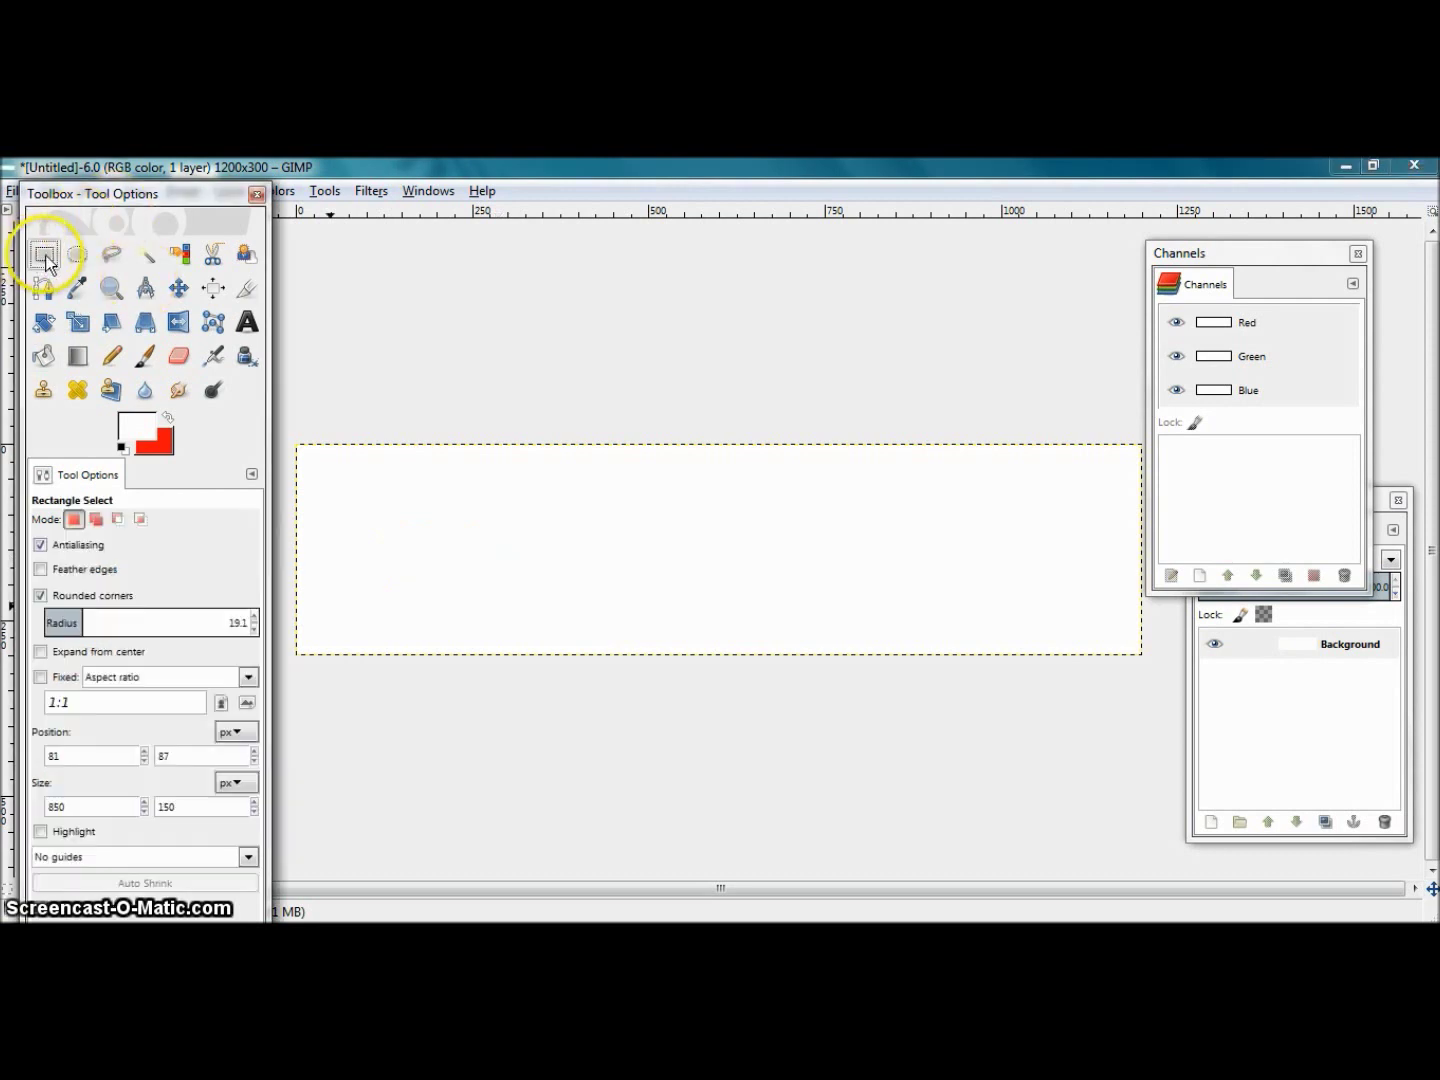
left_click_drag(350, 500, 1060, 616)
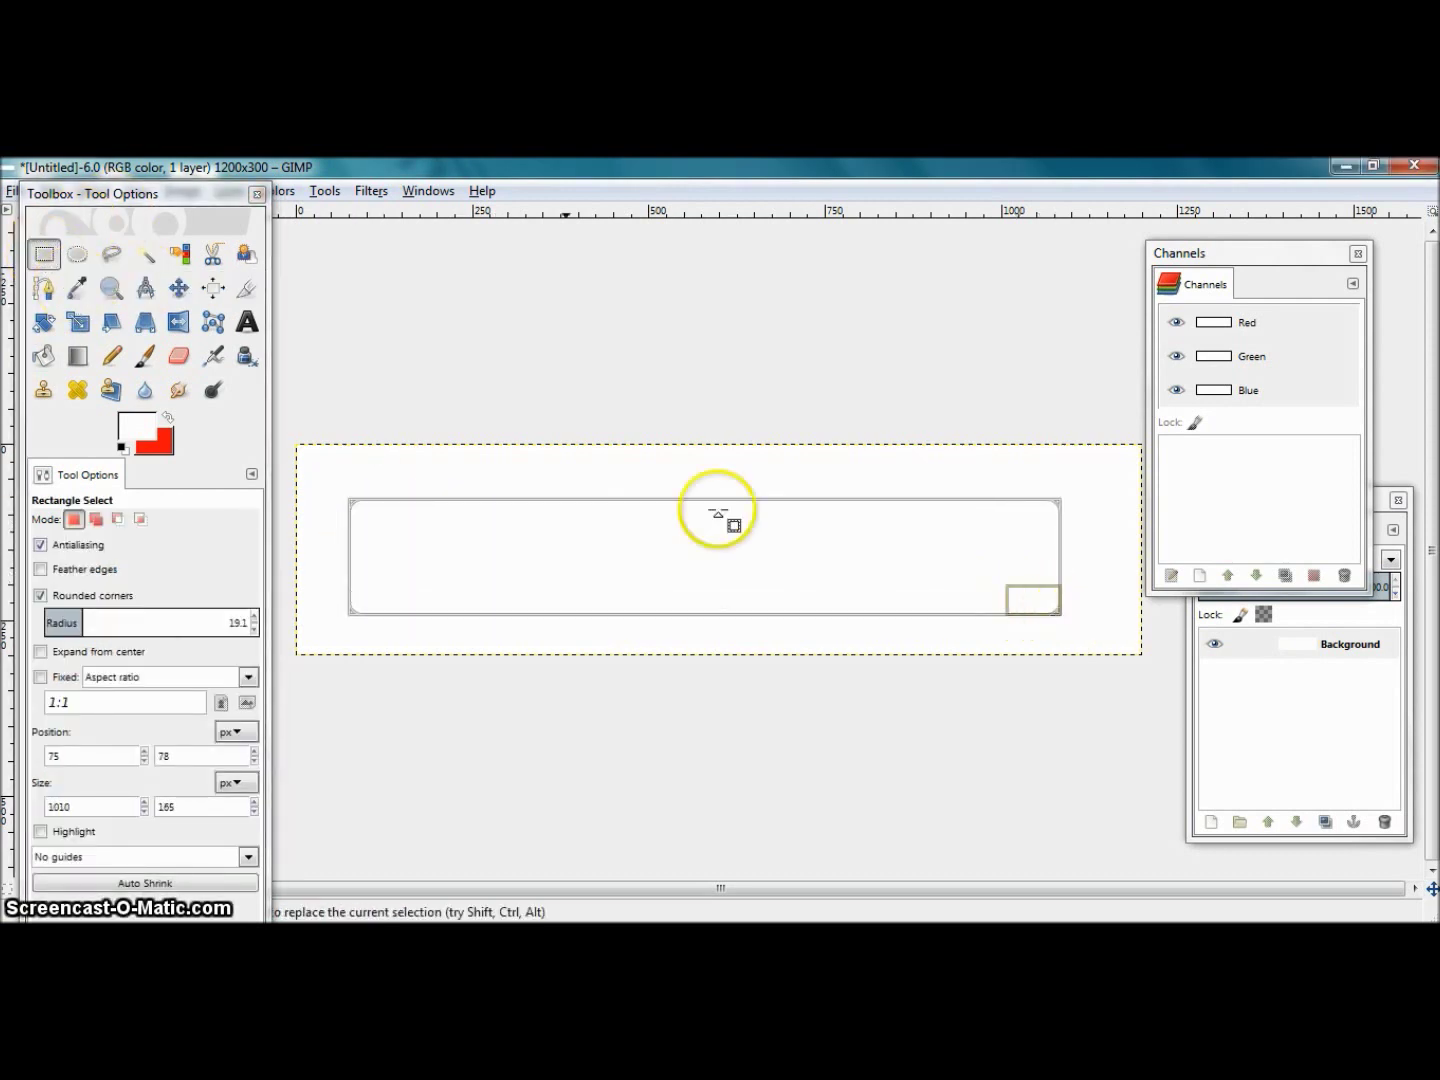
double_click(84, 807)
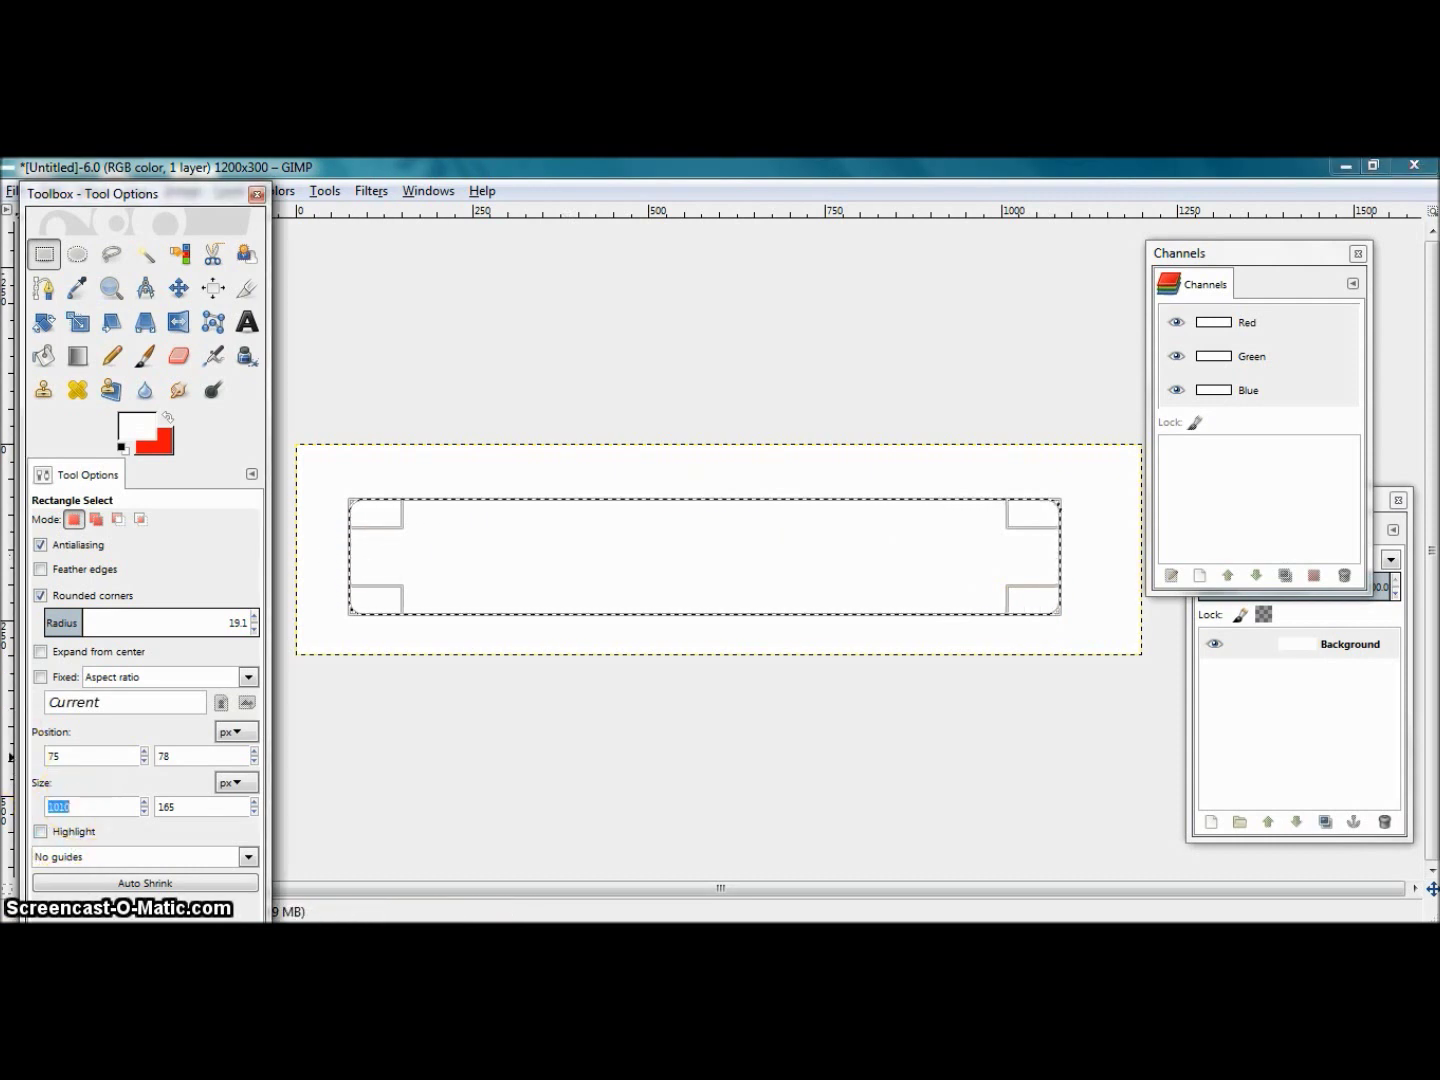
type("850")
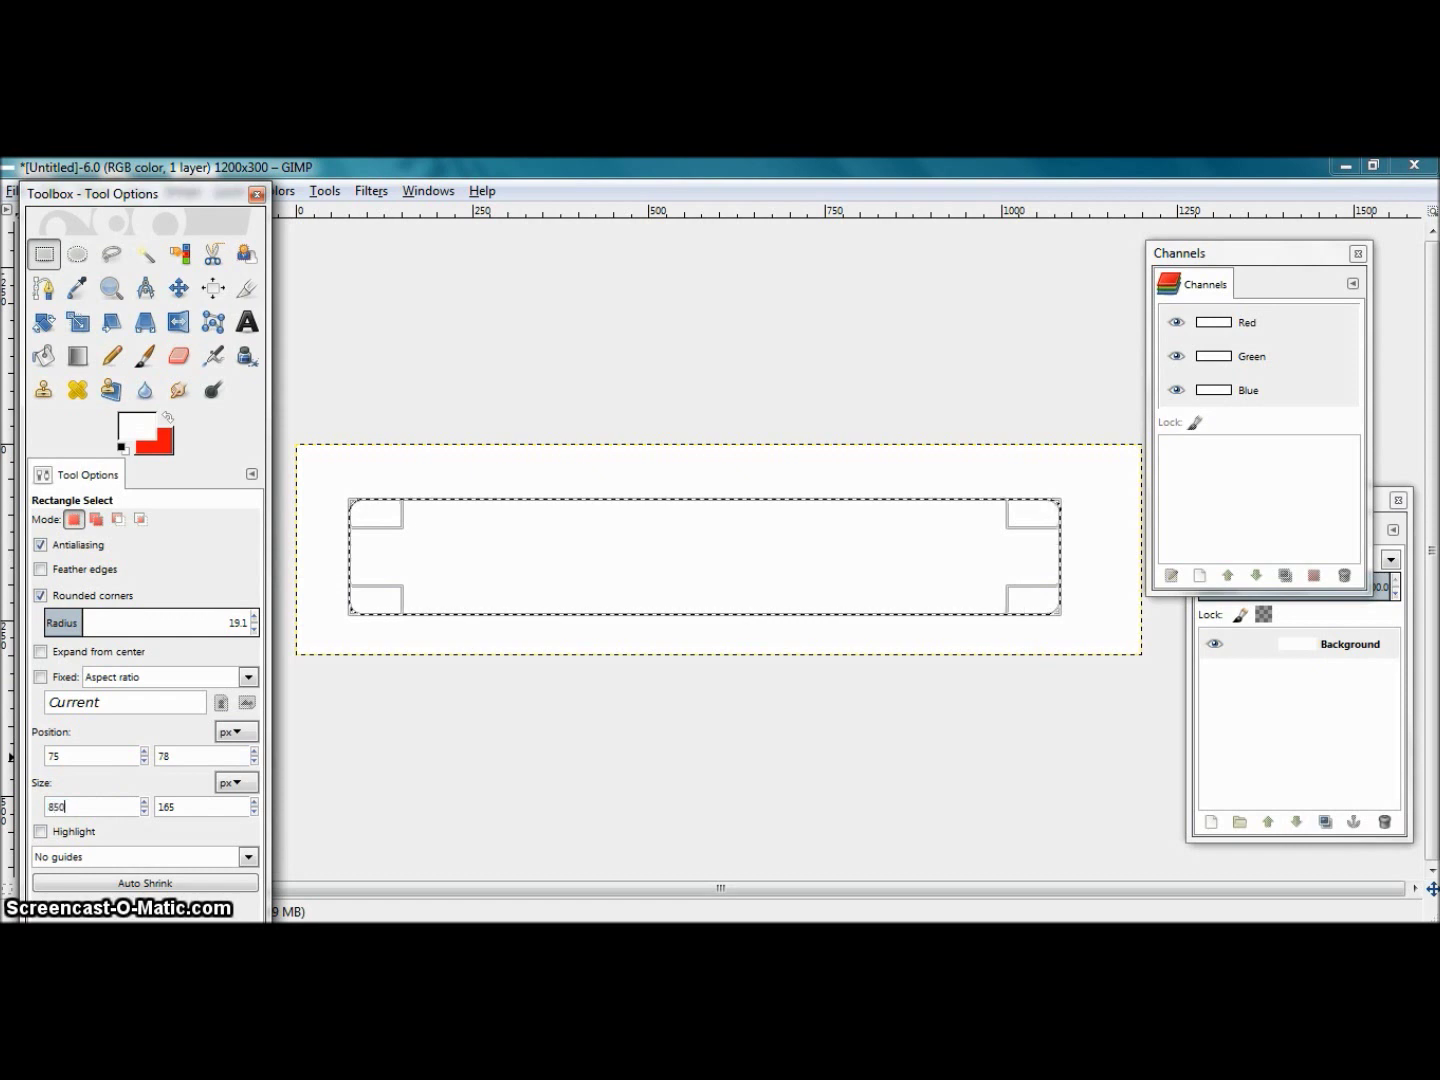
key("Tab")
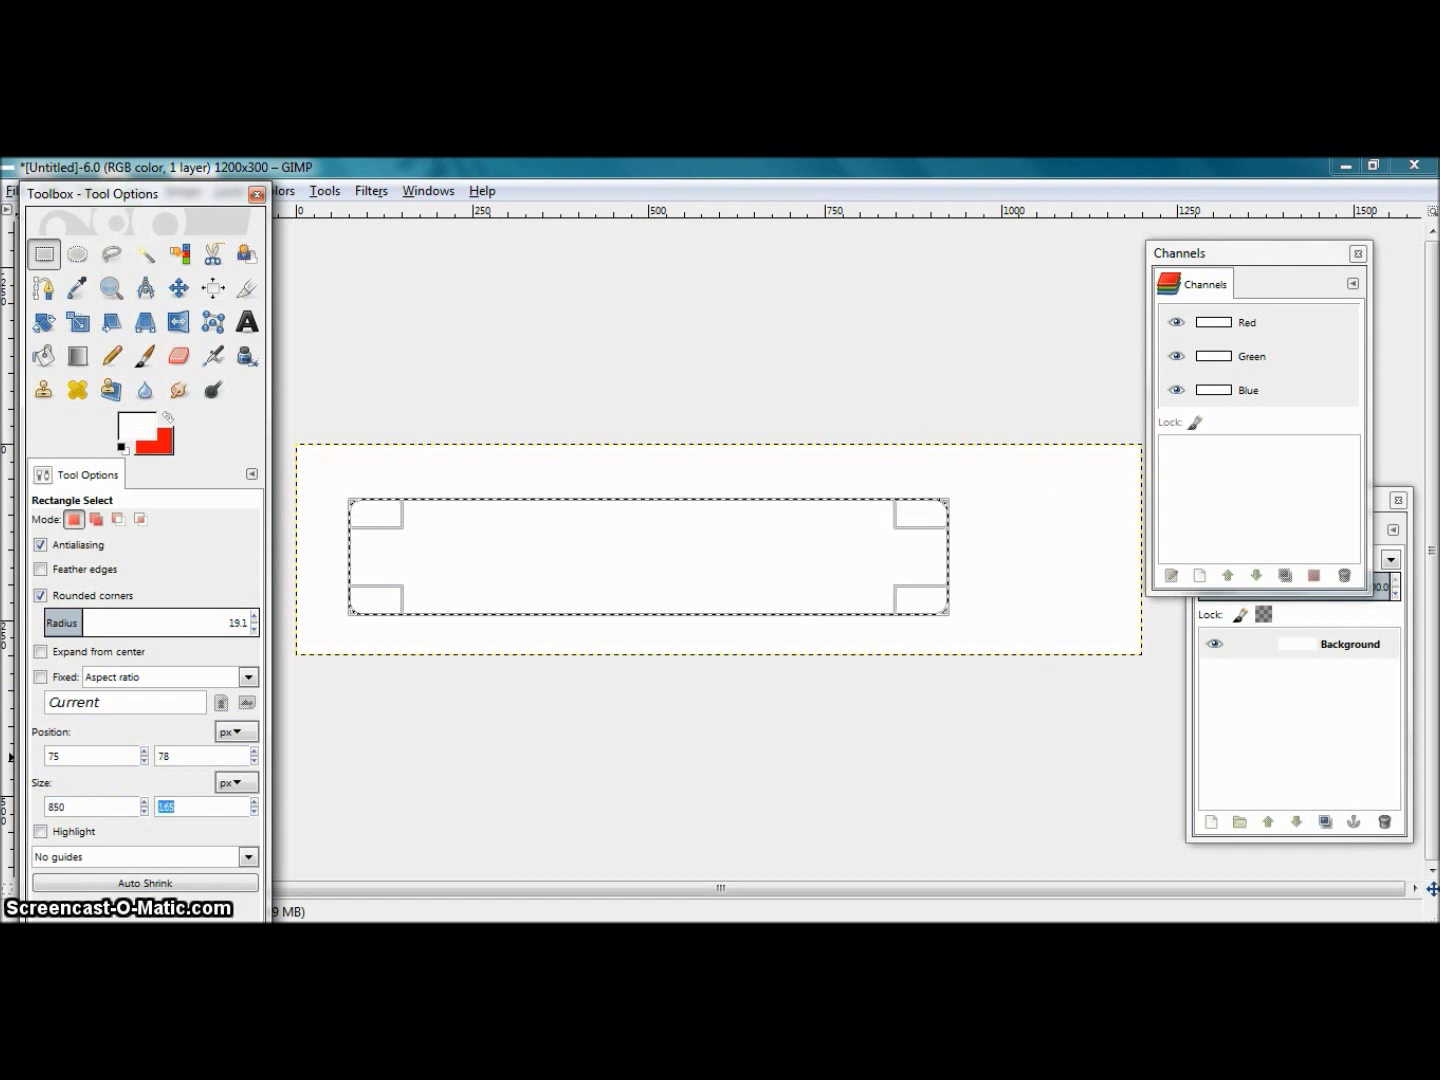
type("150")
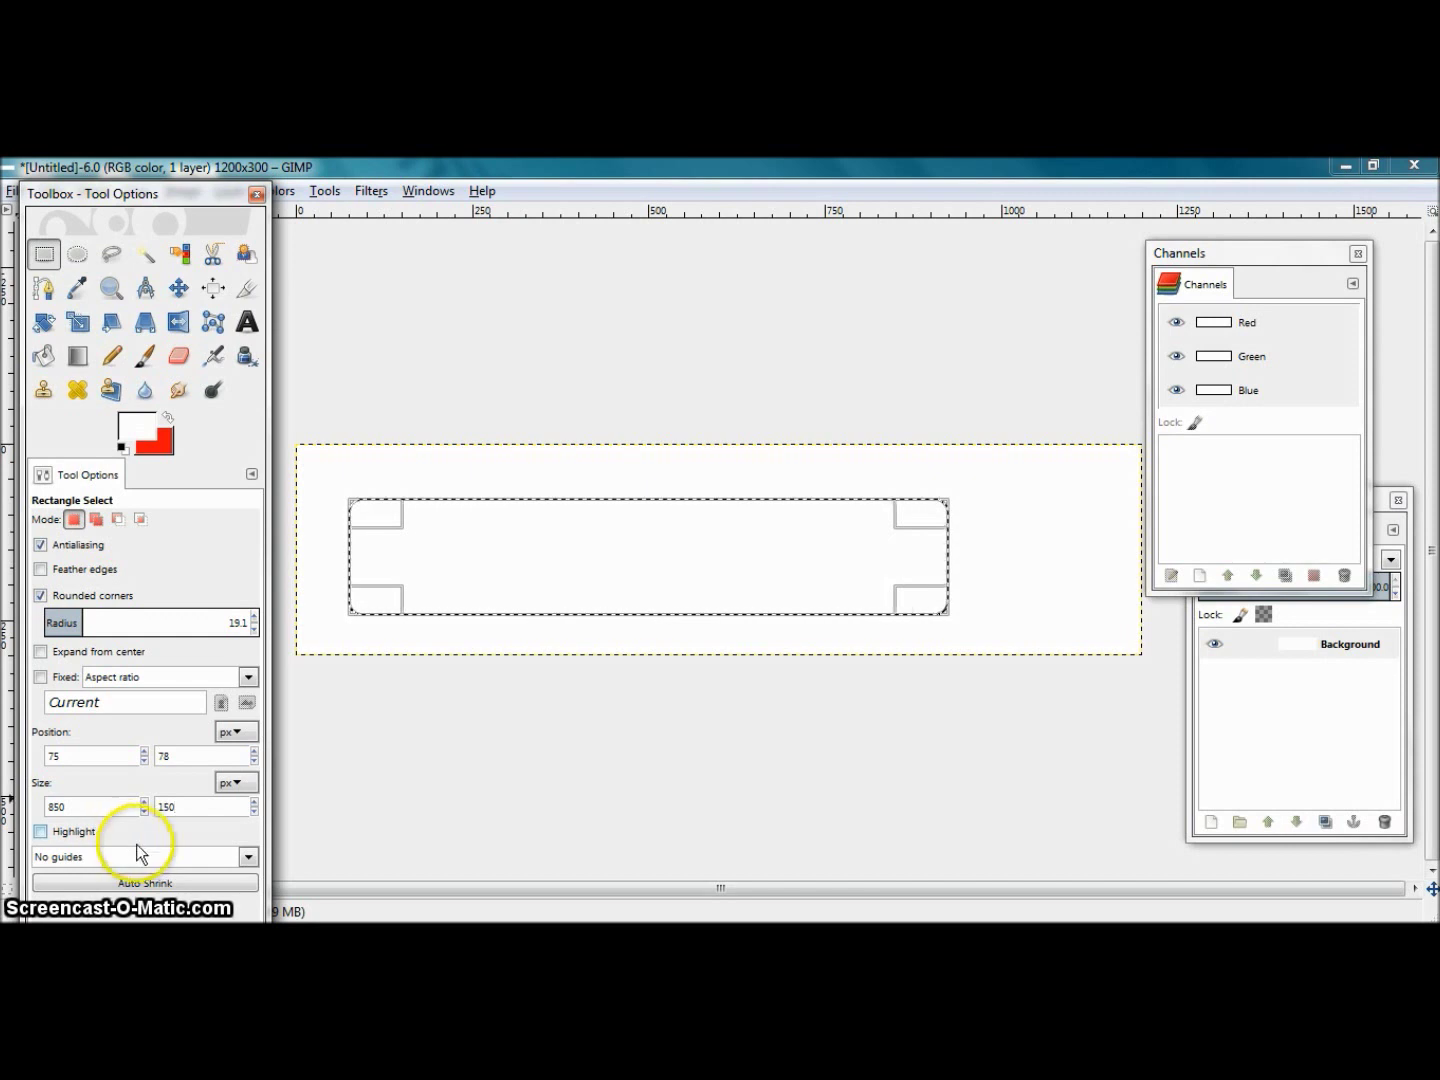
Turn on rounded corners for the selection with a radius of 19.6.
left_click(41, 596)
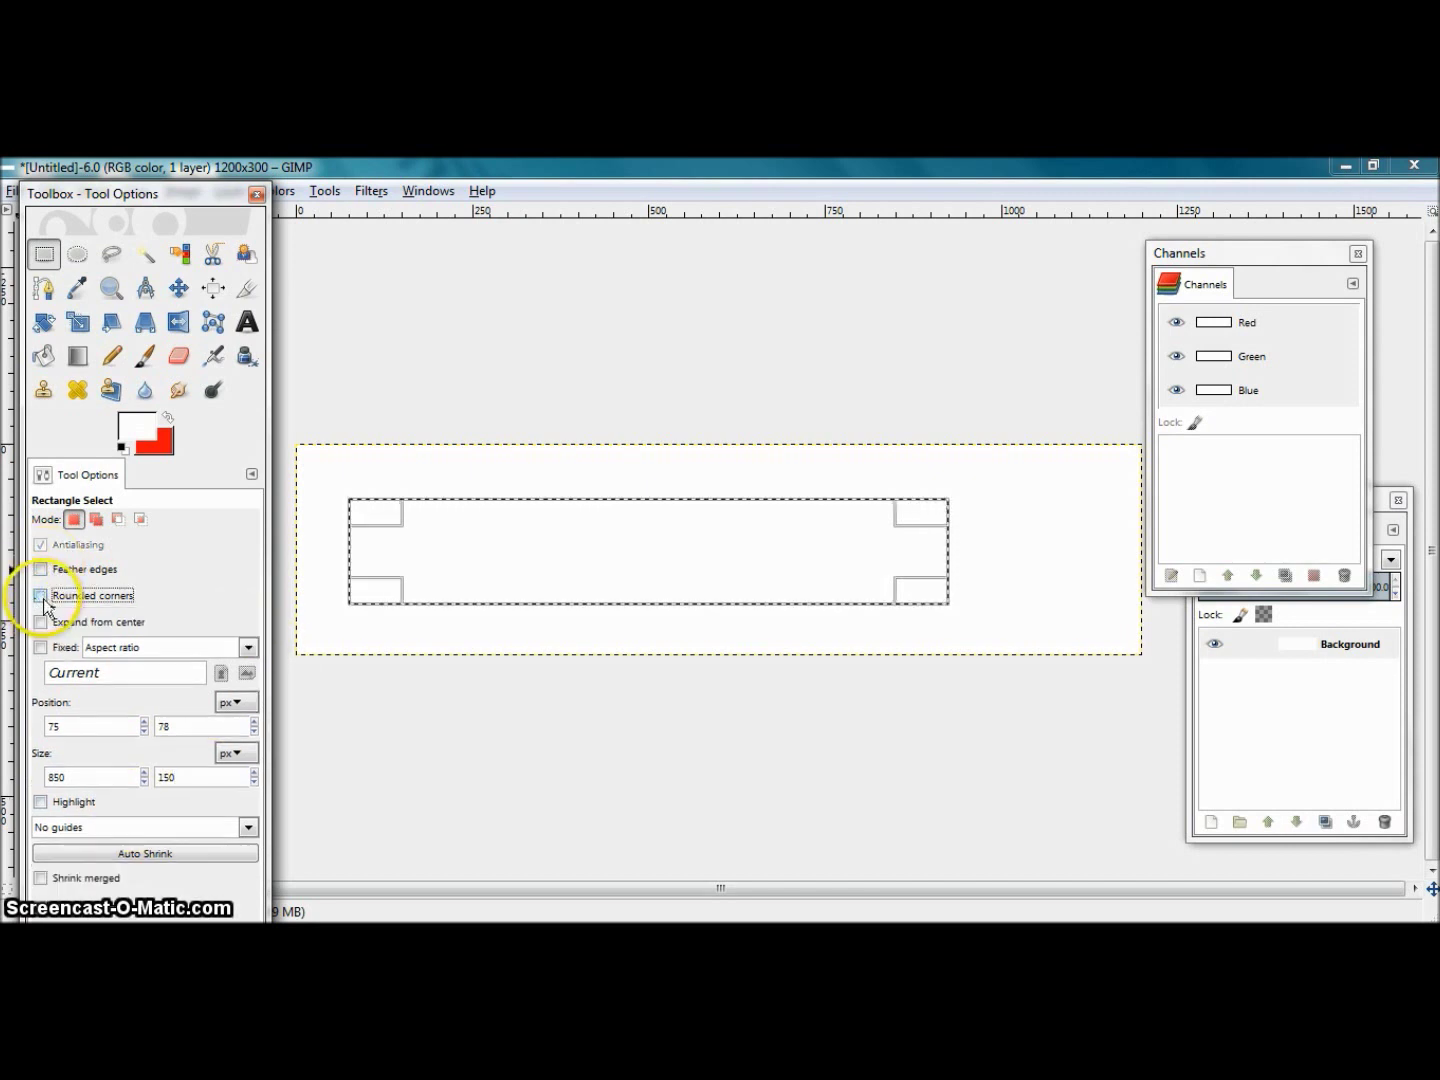
left_click(41, 598)
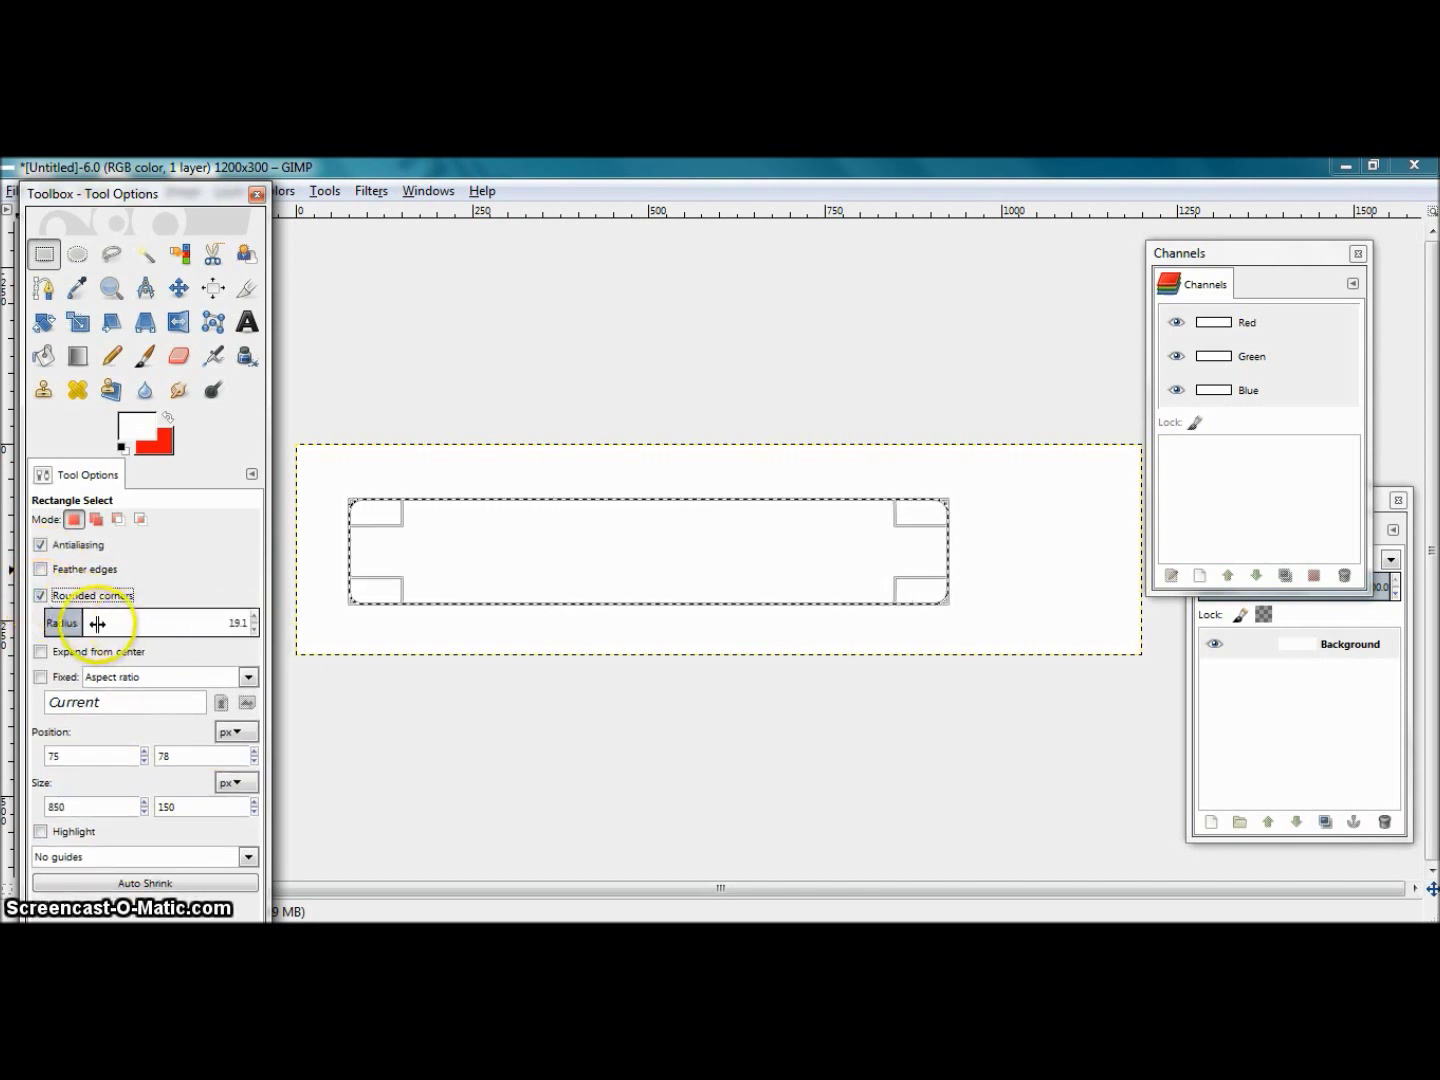
left_click(84, 621)
left_click_drag(84, 622, 253, 640)
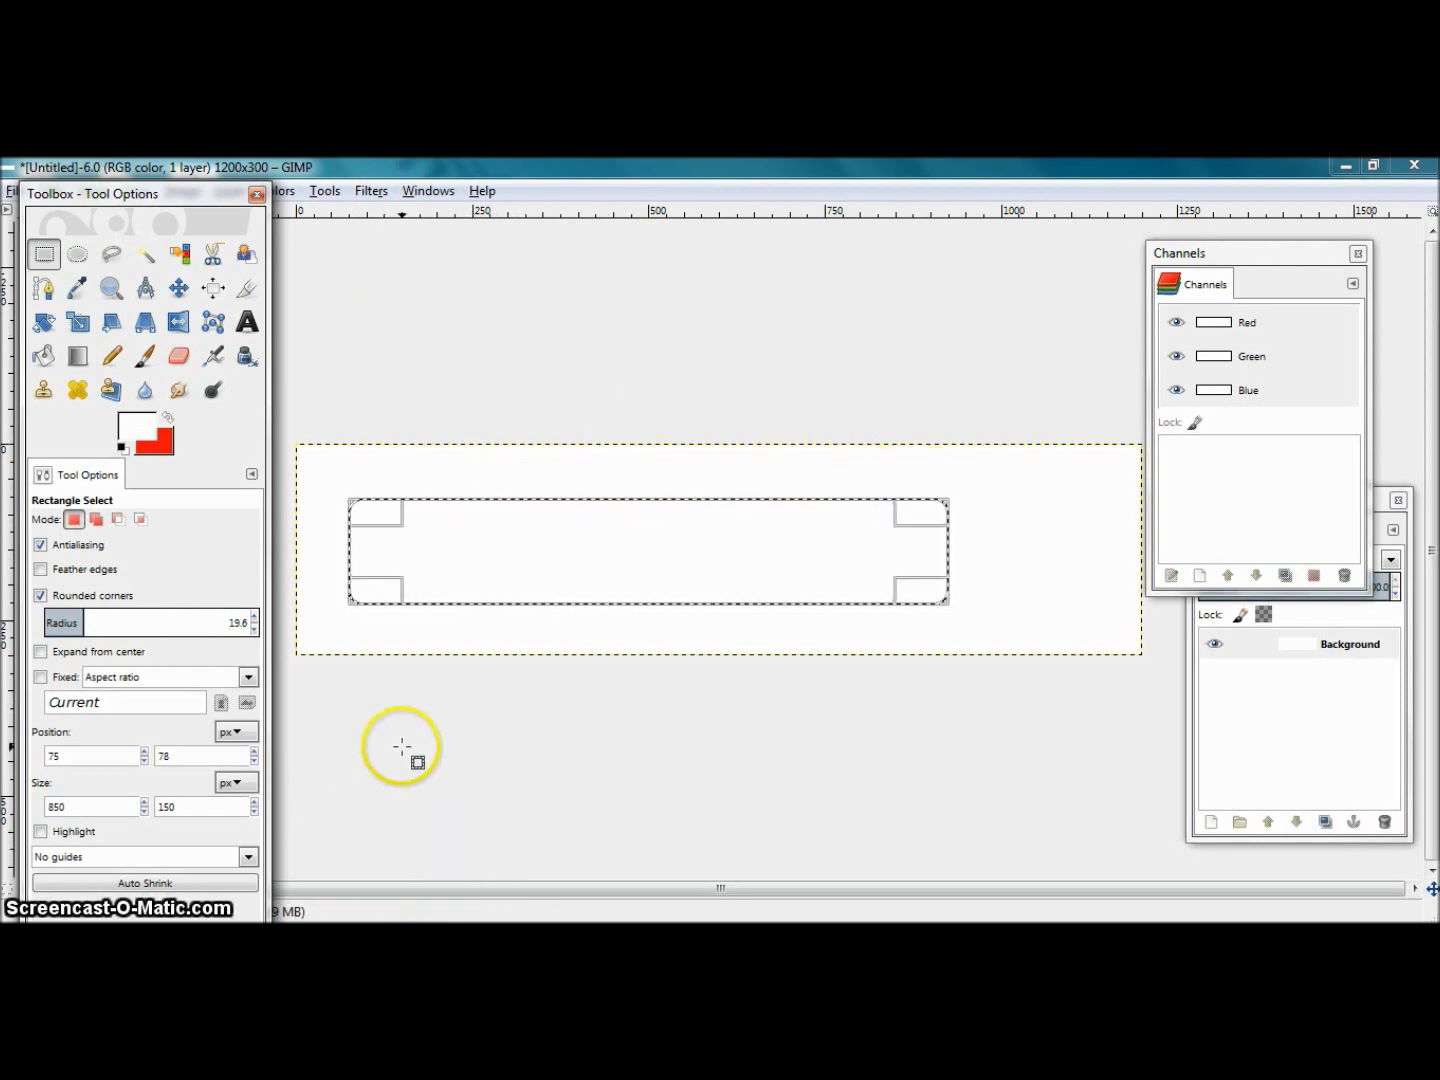
left_click_drag(161, 193, 132, 248)
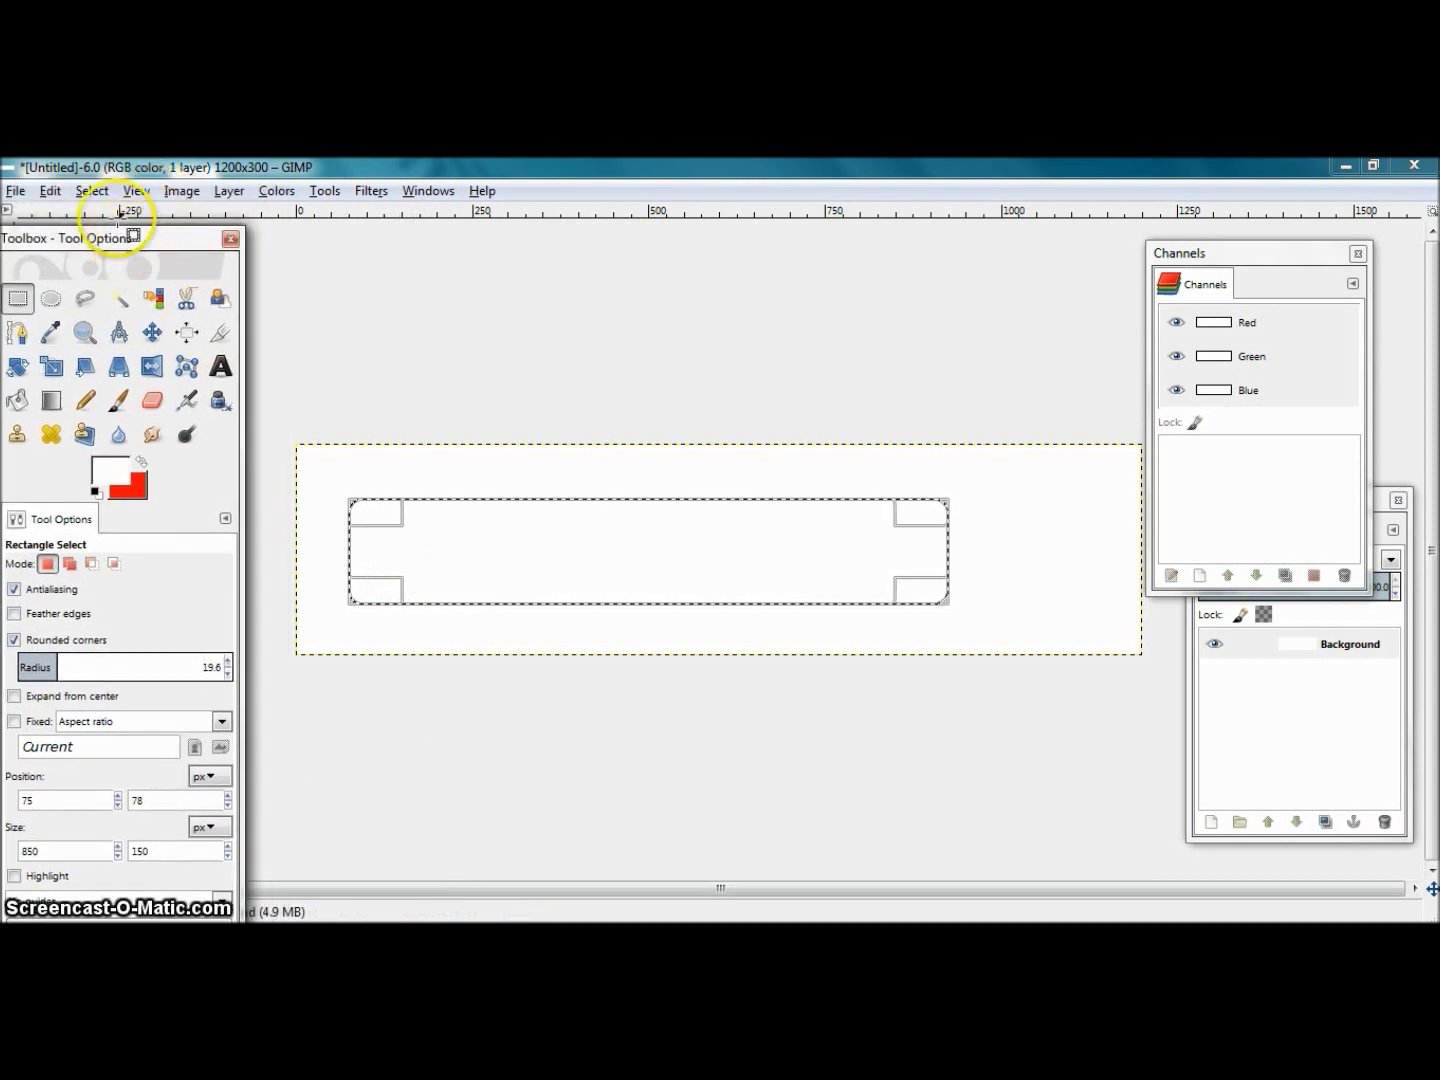
Save the selection to a 'Selection Mask copy' channel, then bring the Layers dock forward.
left_click(97, 194)
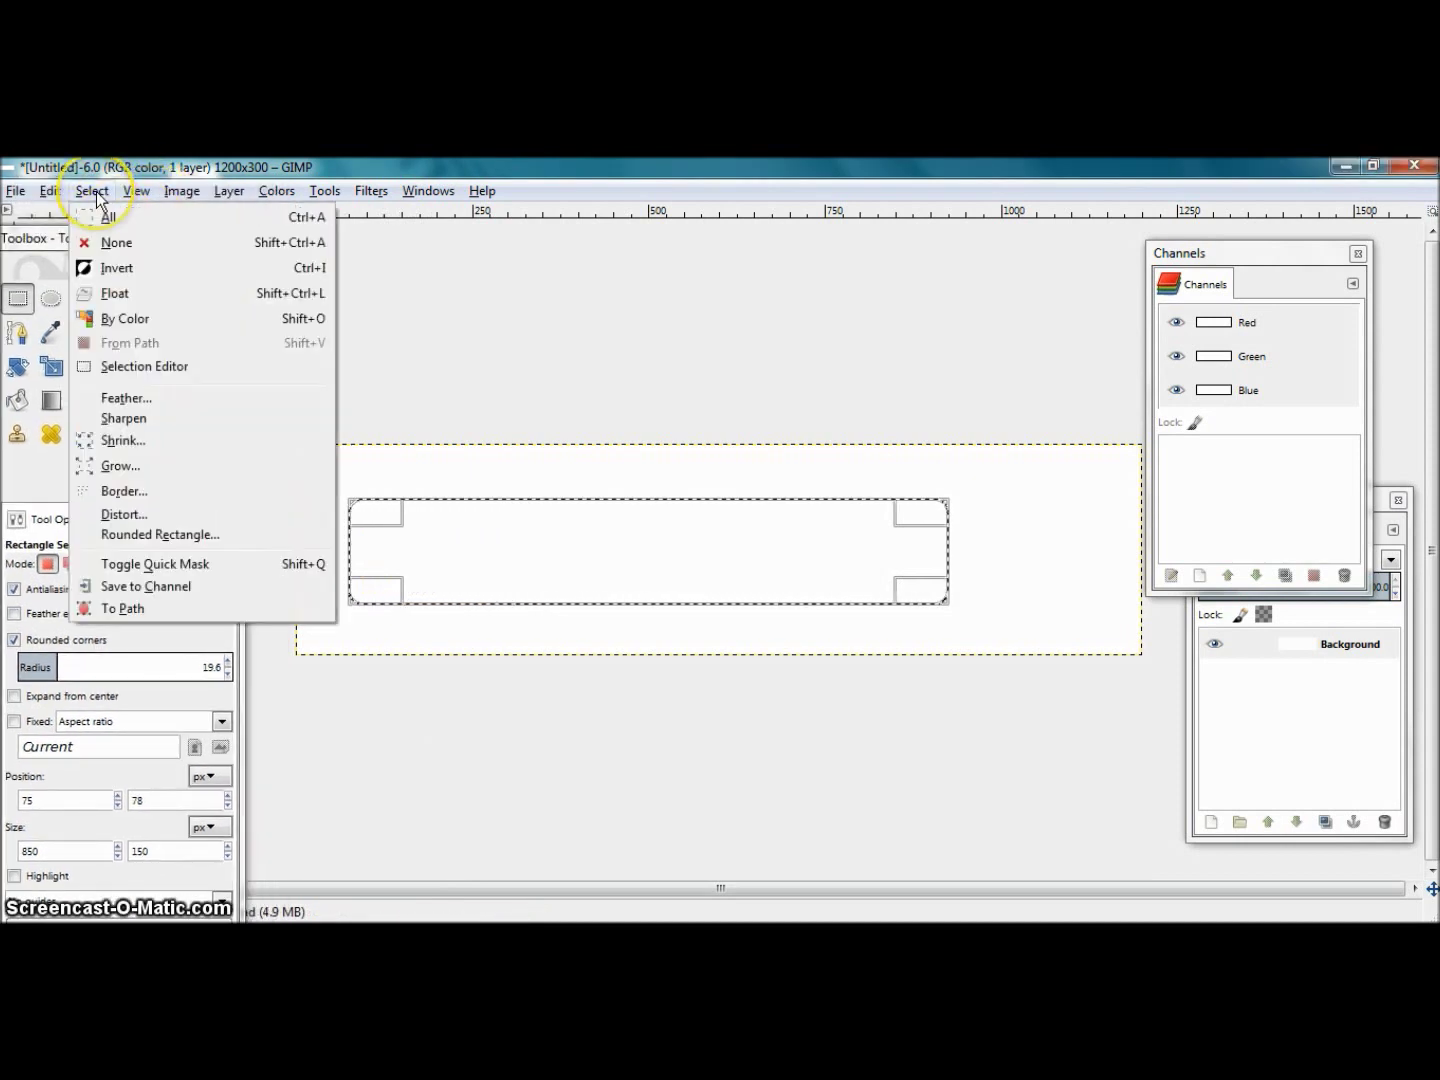
left_click(151, 586)
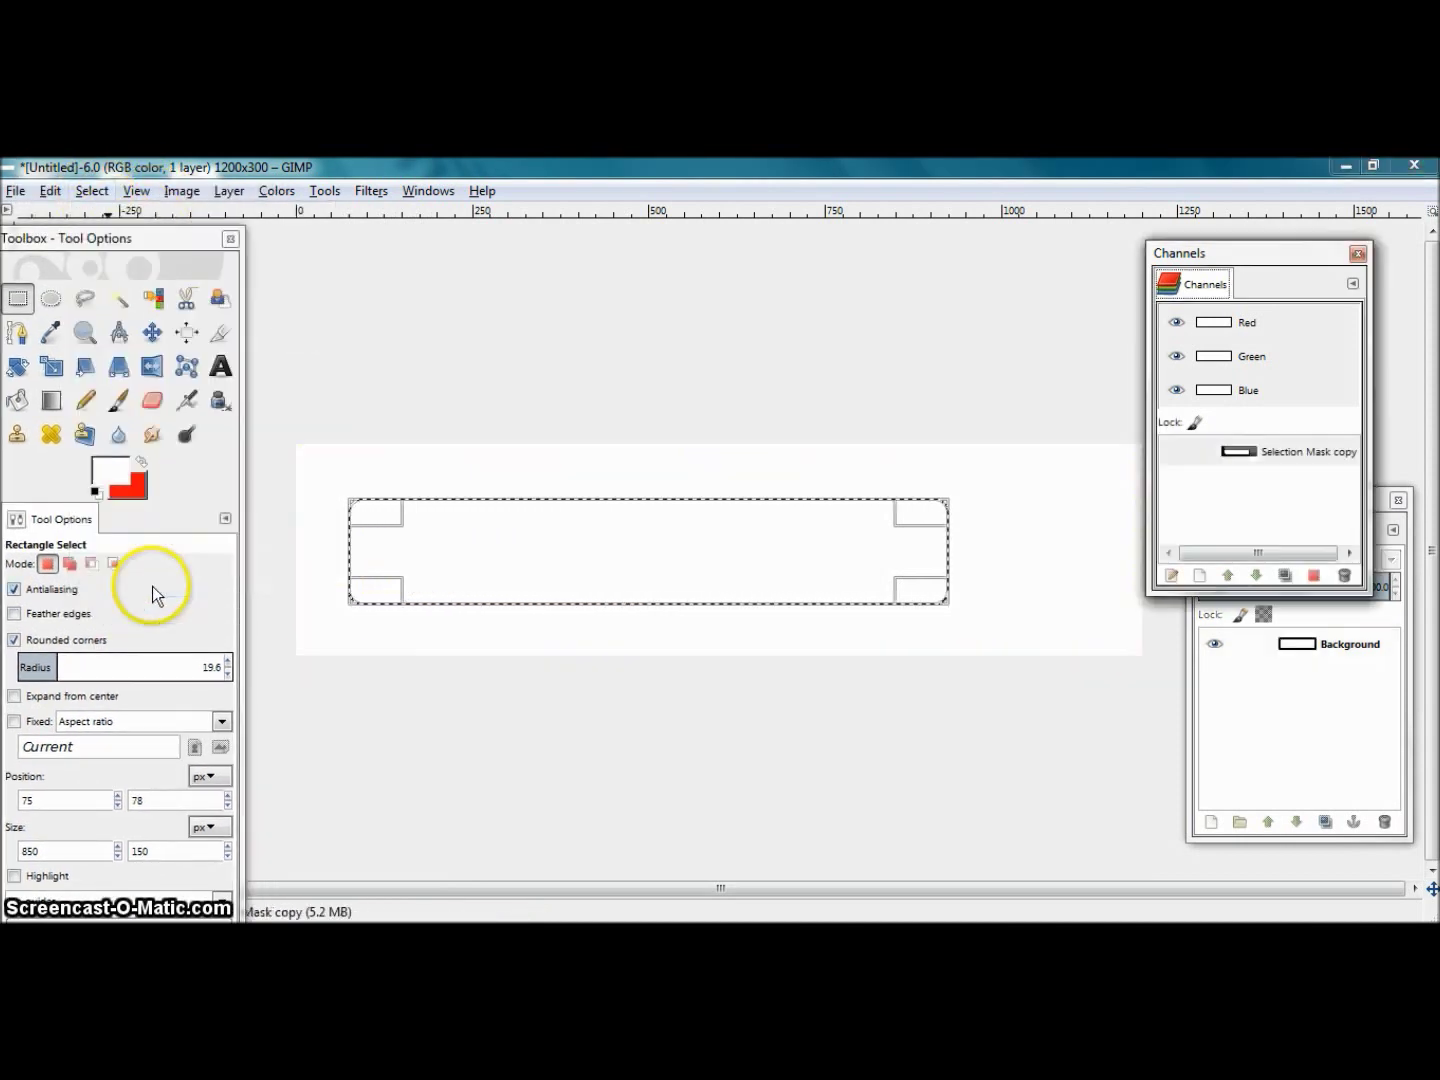
left_click(1273, 458)
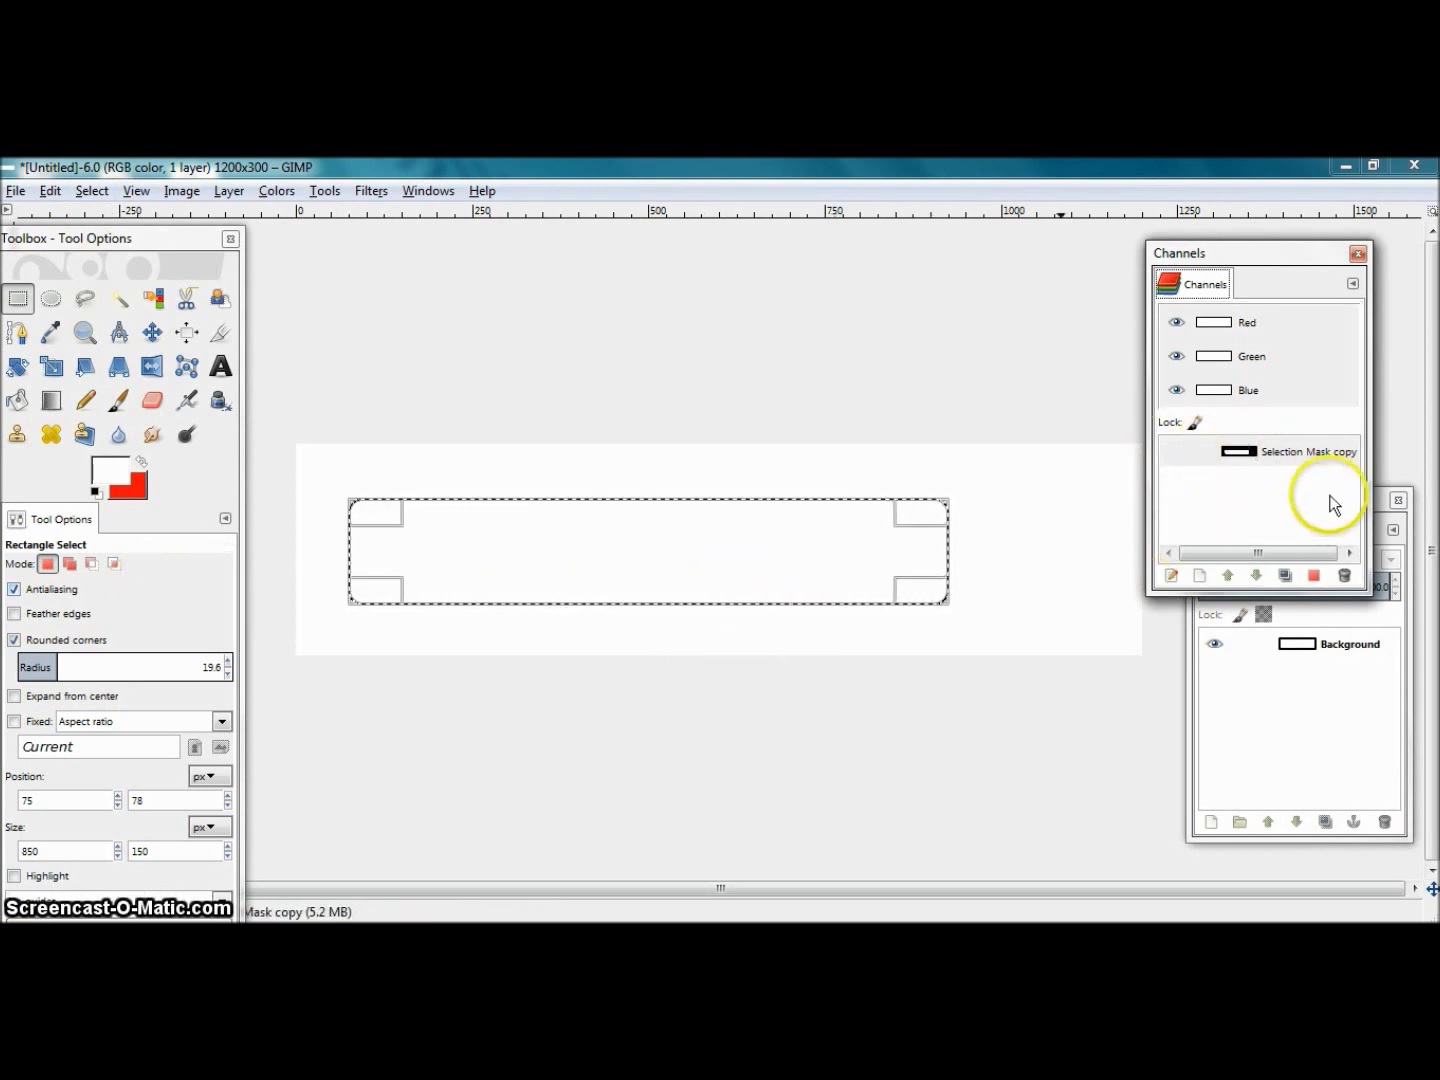
left_click(1382, 507)
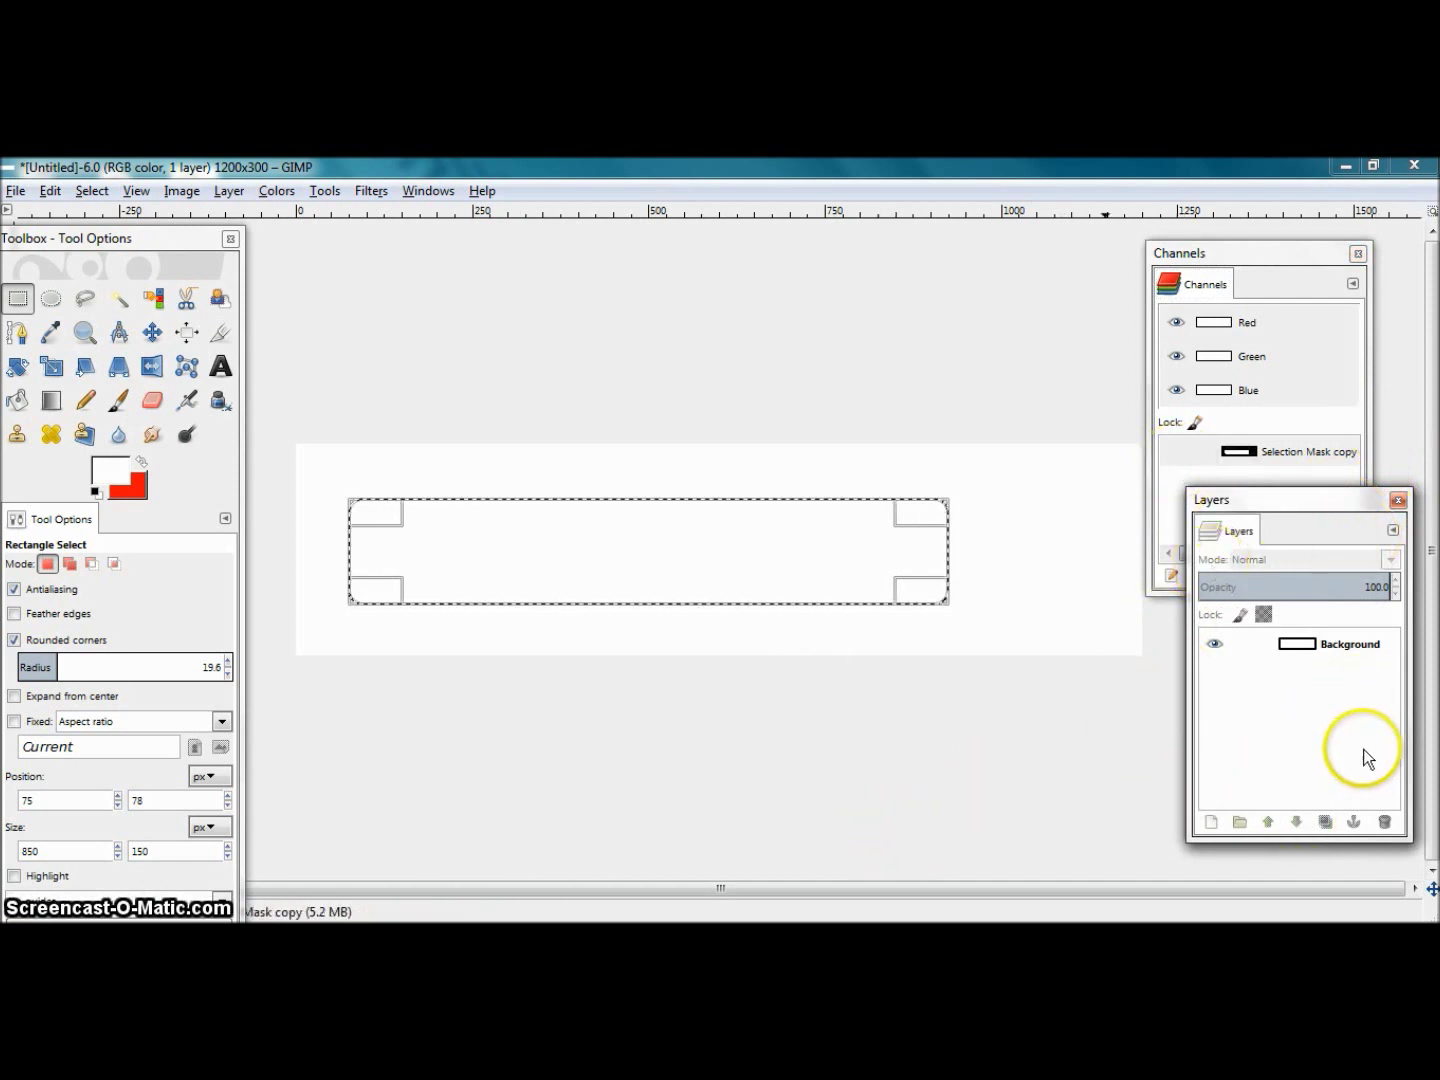
Add a transparent layer, set the foreground to black, and bucket-fill the rounded selection.
left_click(1210, 823)
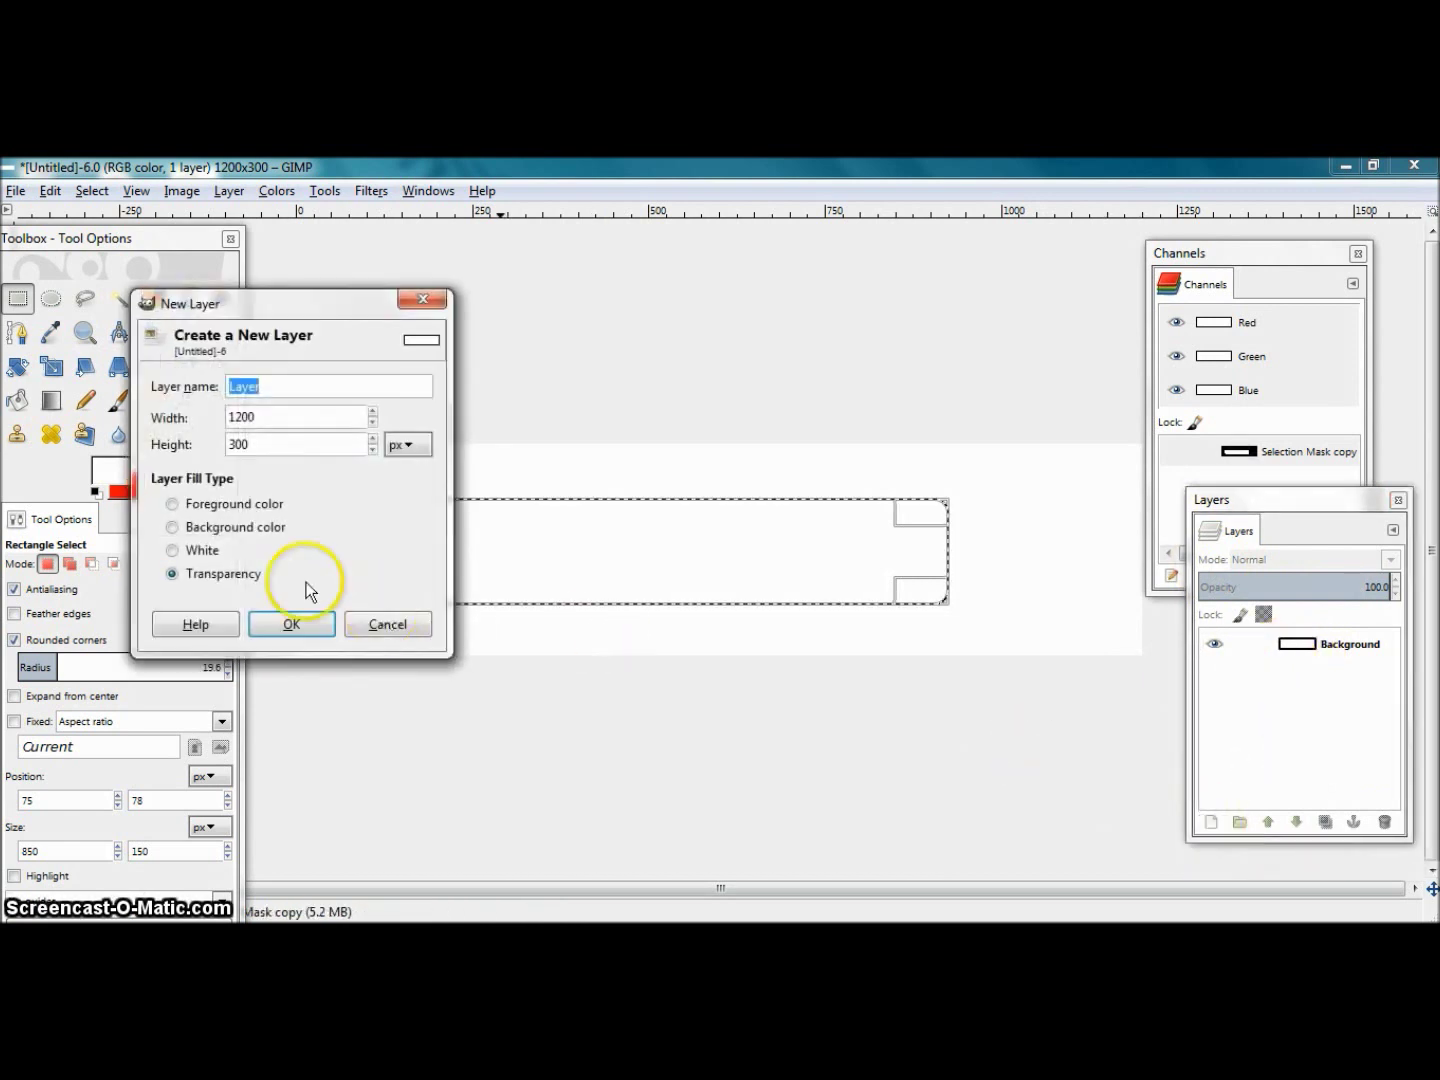
left_click(287, 626)
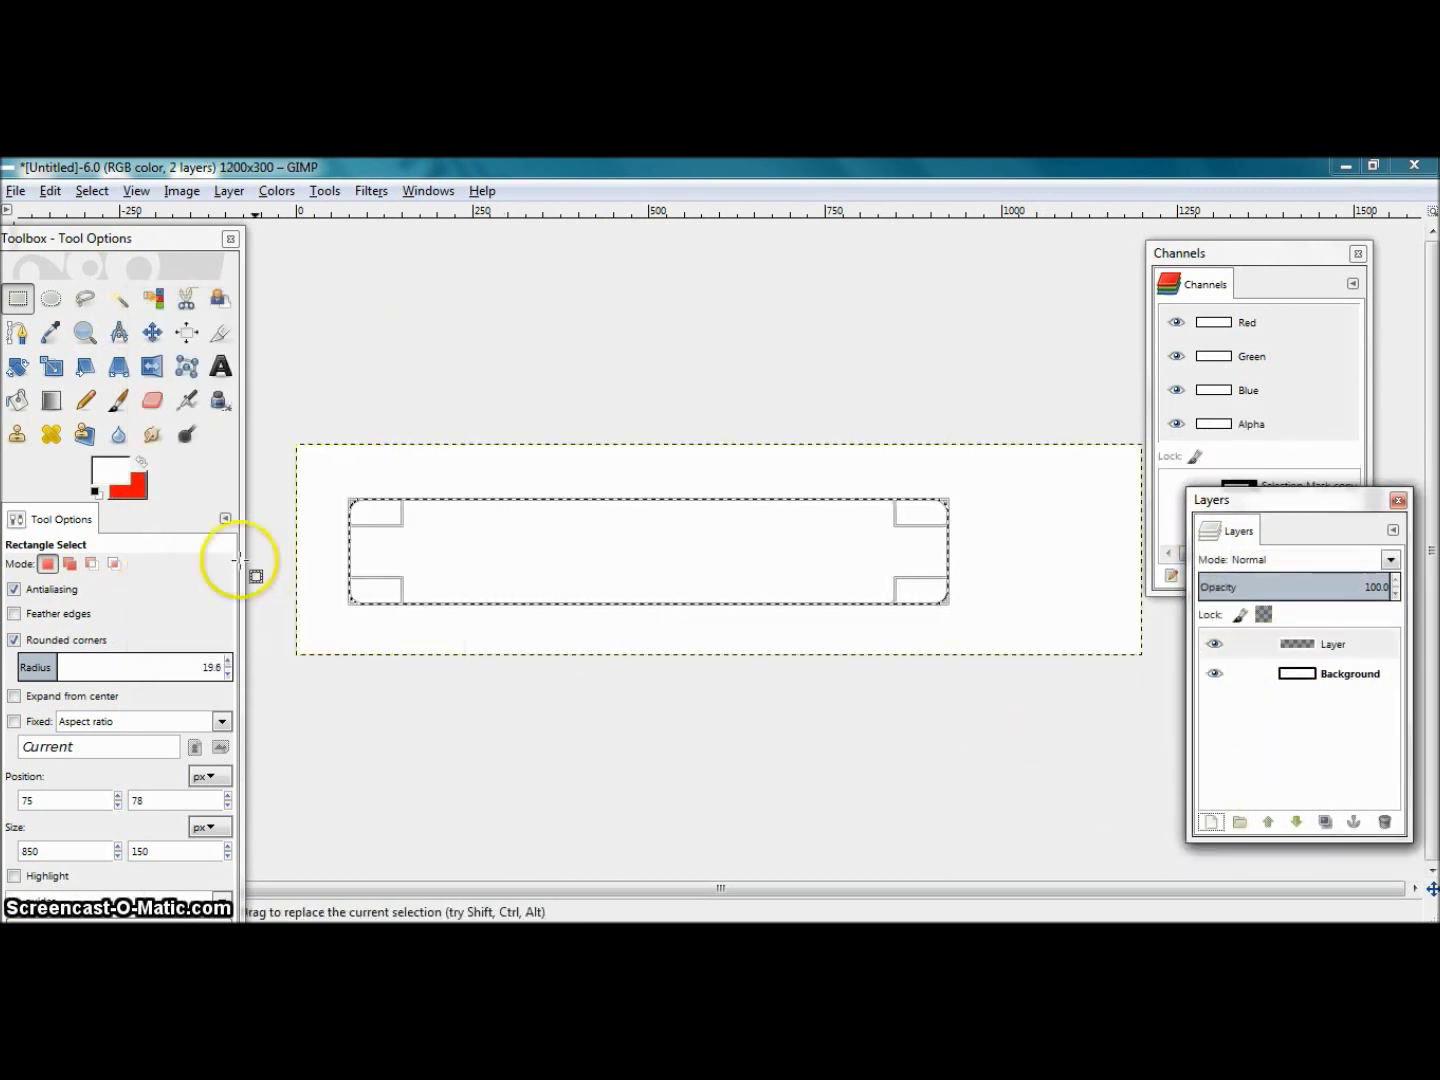
left_click(112, 475)
left_click(323, 569)
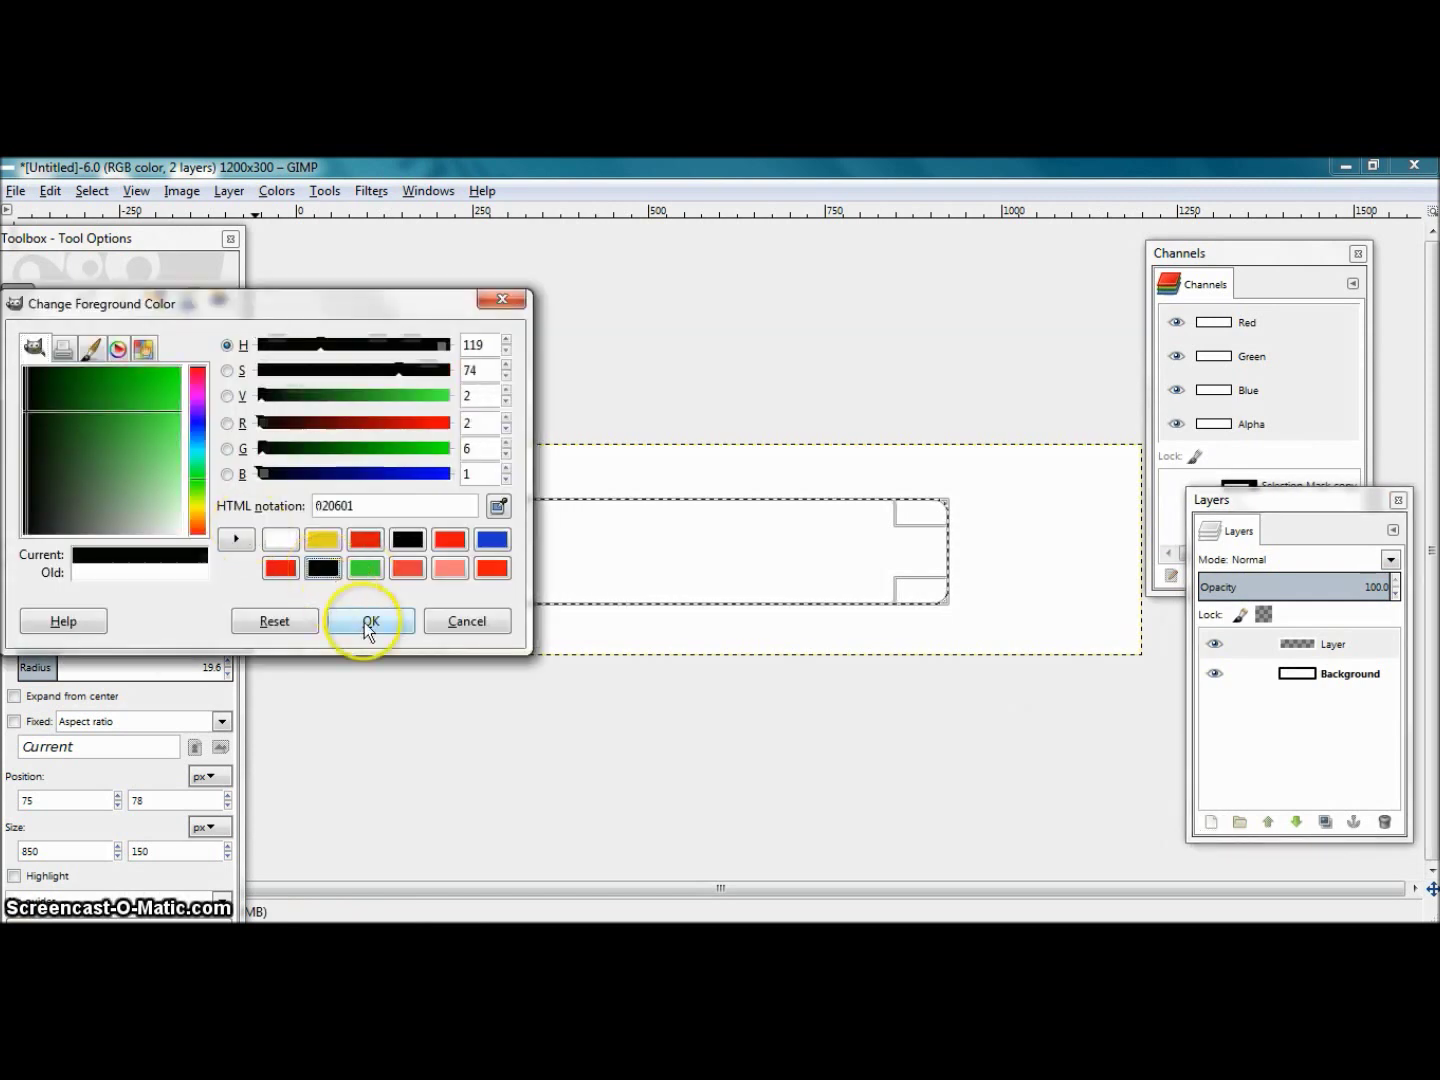
left_click(370, 621)
left_click(17, 400)
left_click(429, 581)
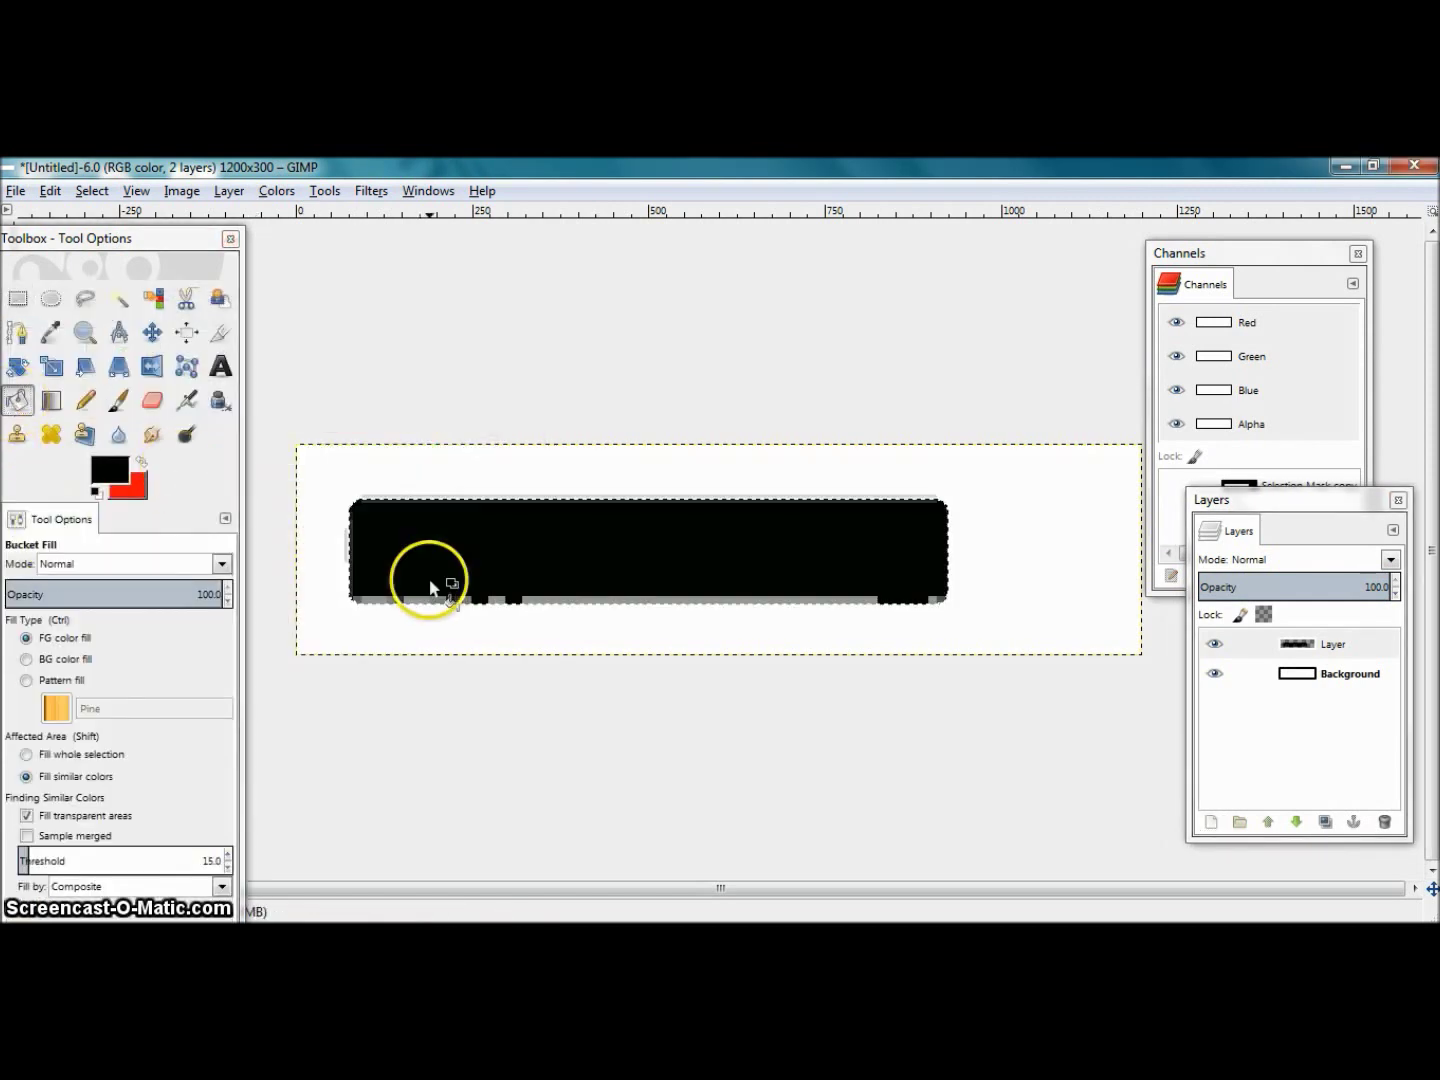
Add Layer #1 and feather the selection by 100 px.
left_click(1210, 823)
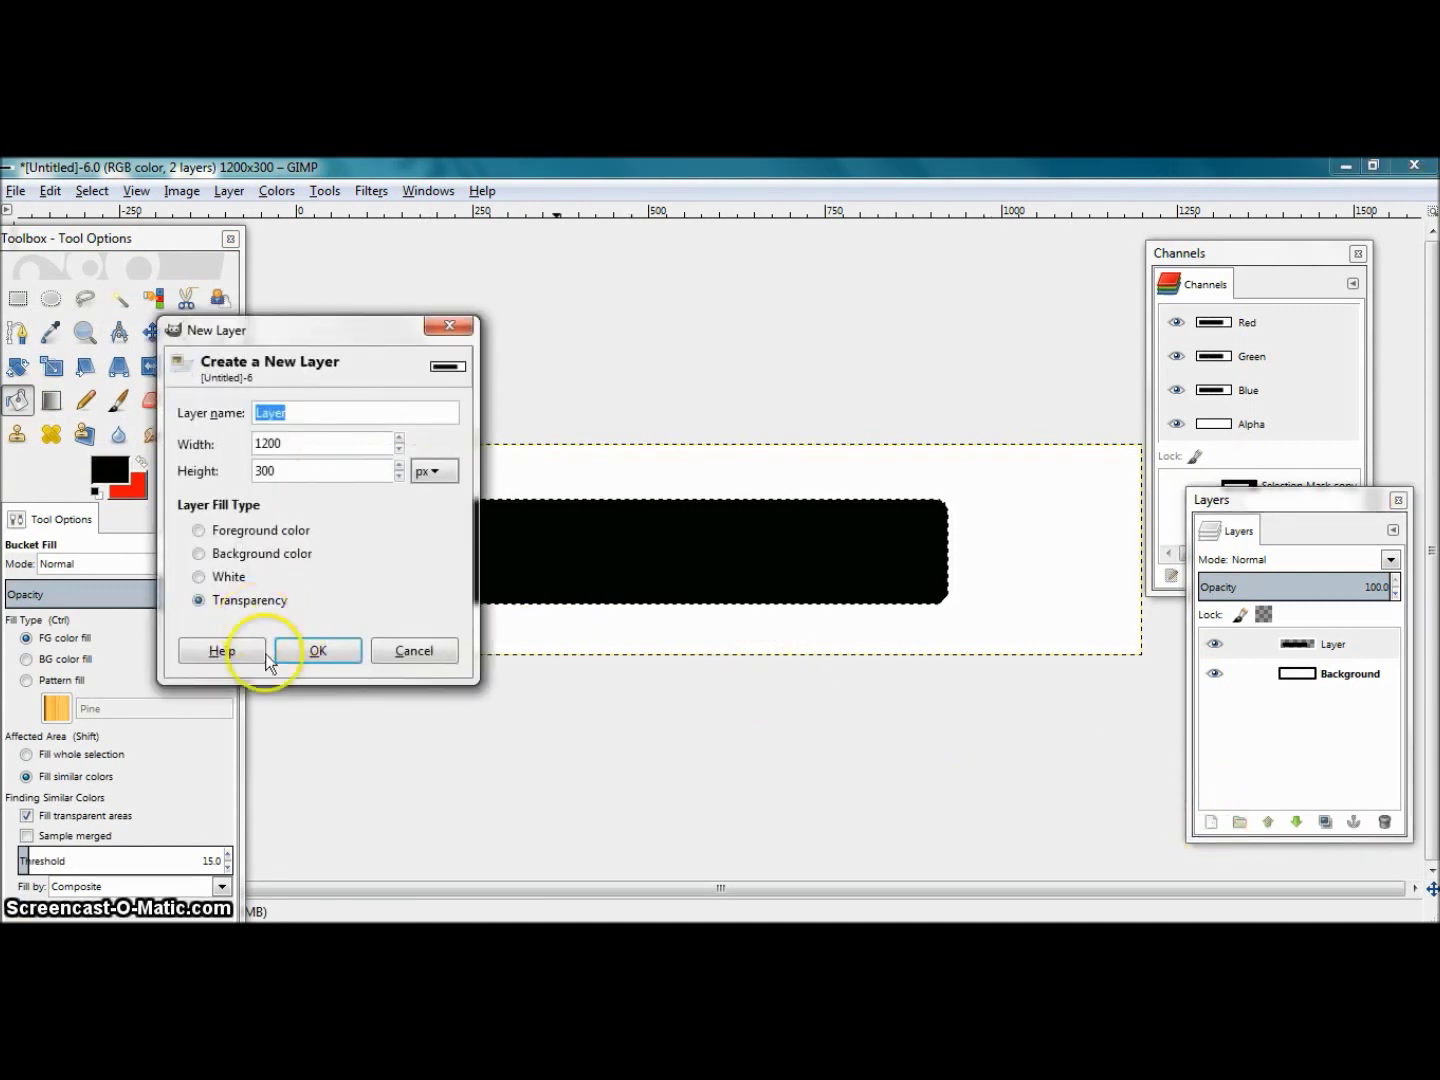
left_click(316, 651)
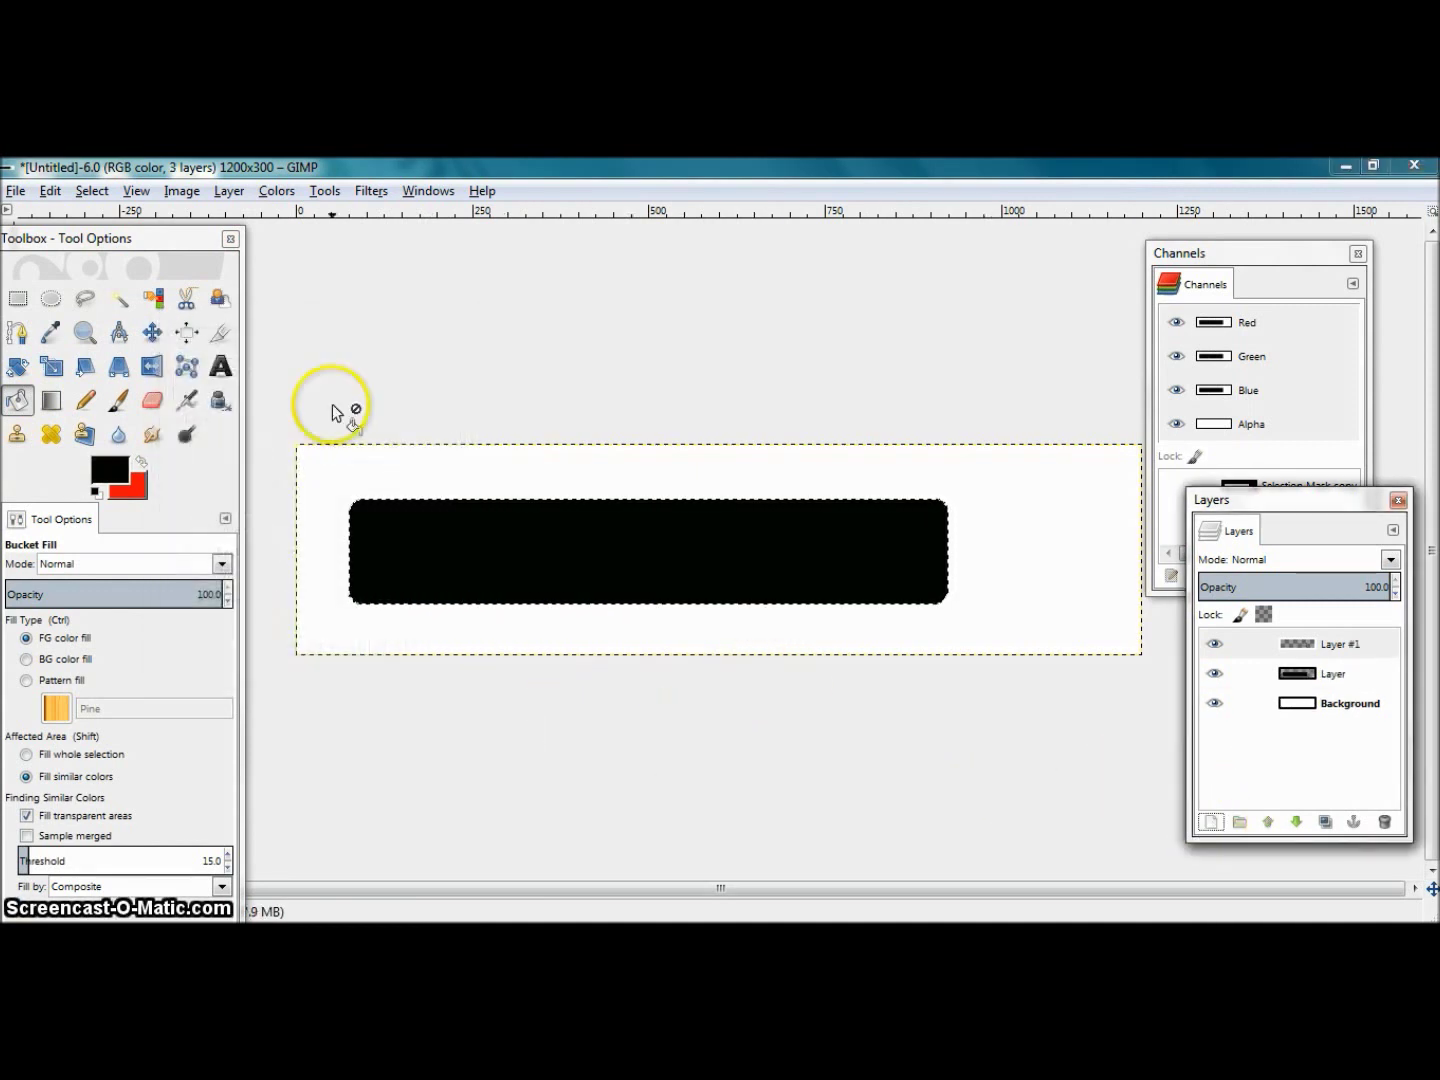
left_click(92, 192)
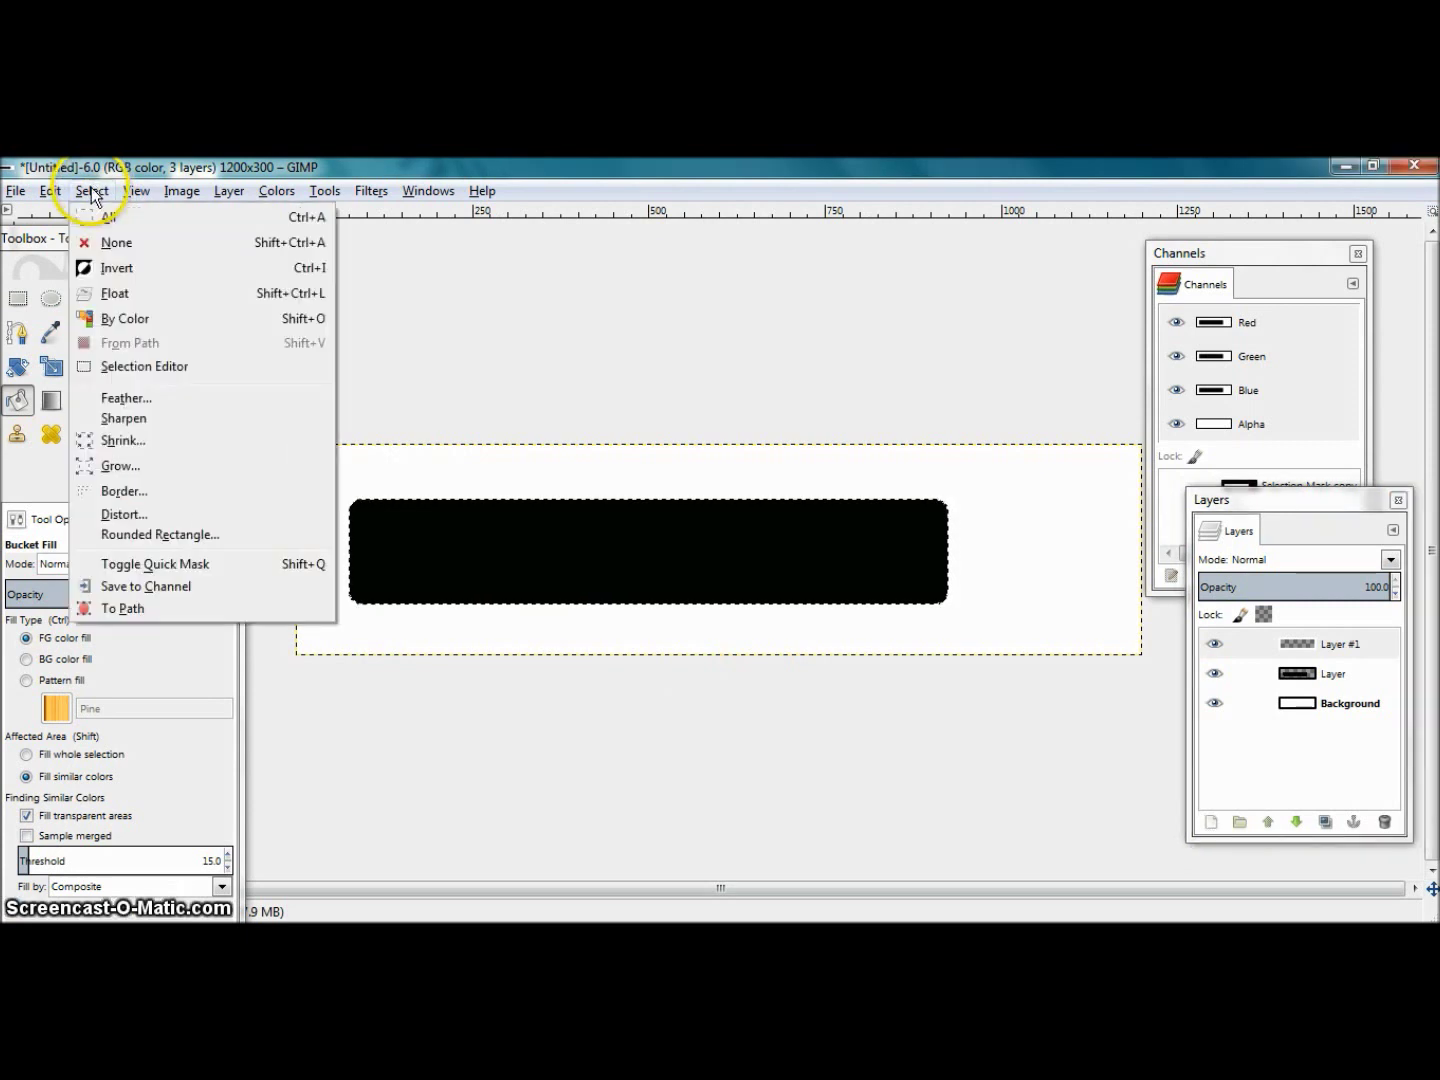
left_click(130, 397)
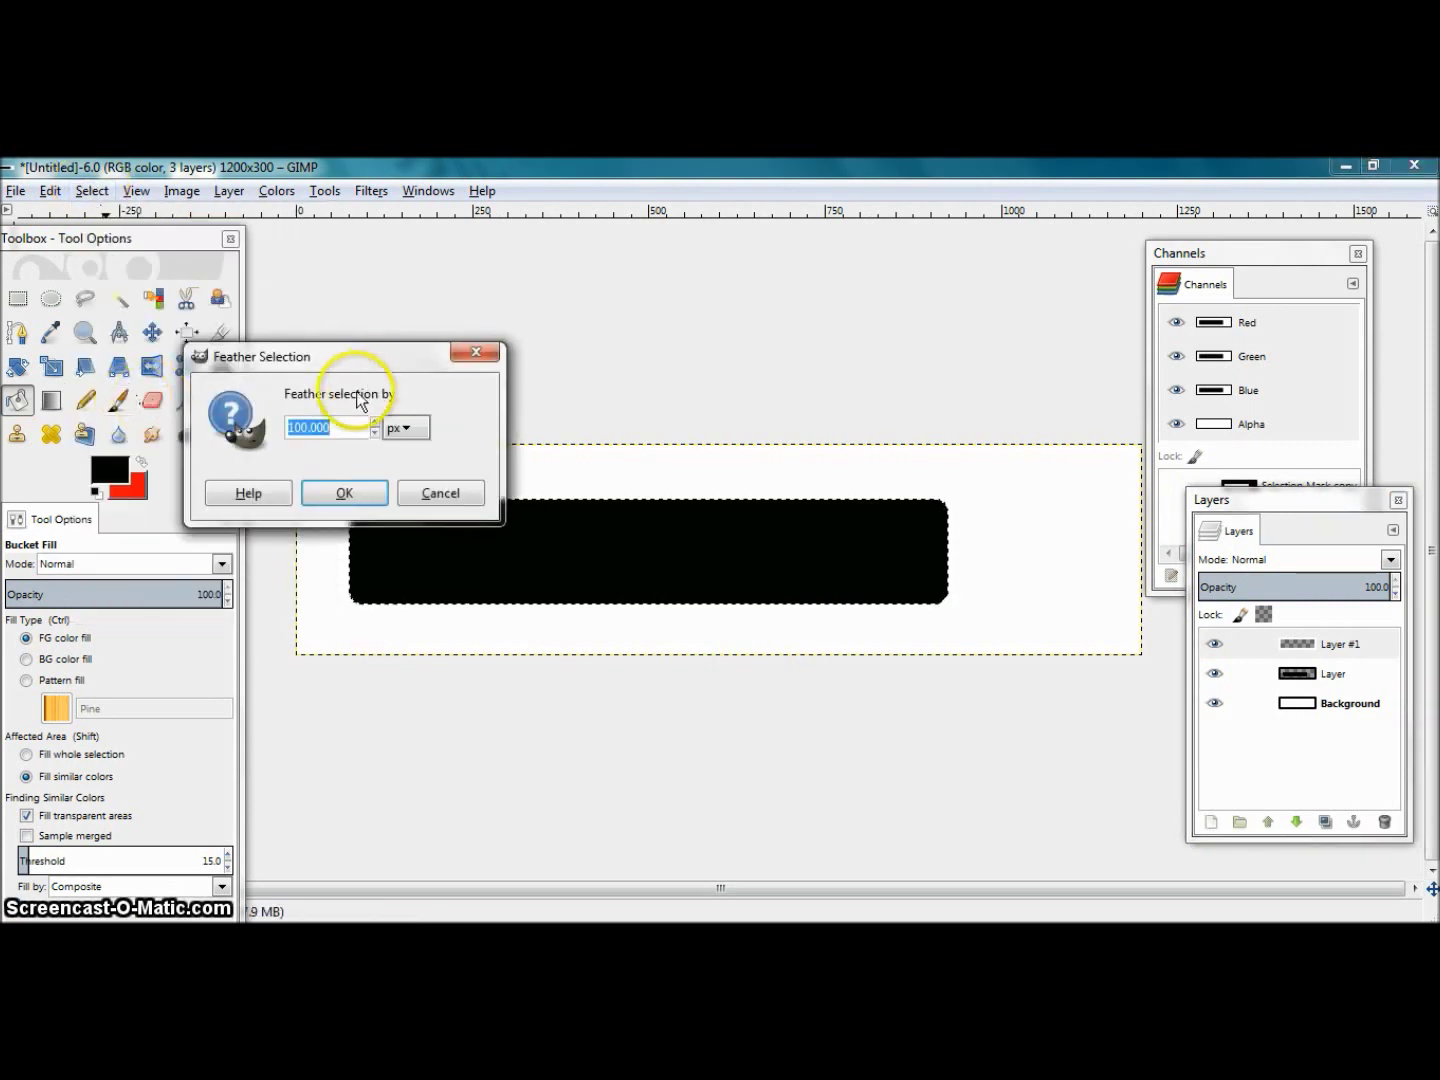
left_click(363, 490)
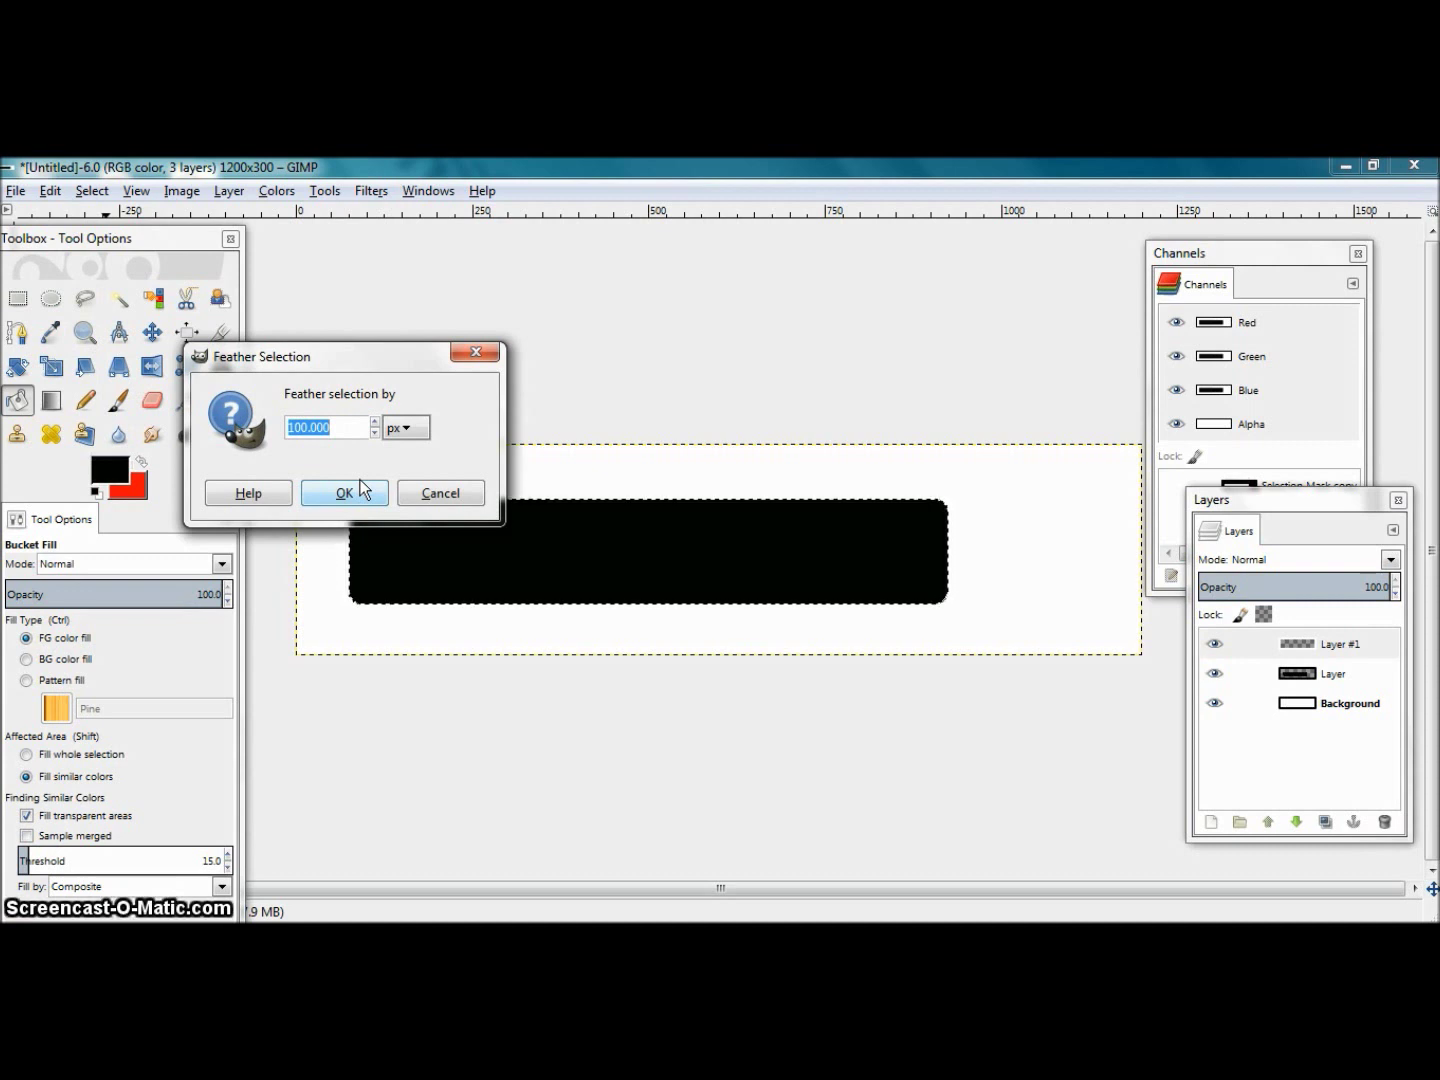
left_click(362, 490)
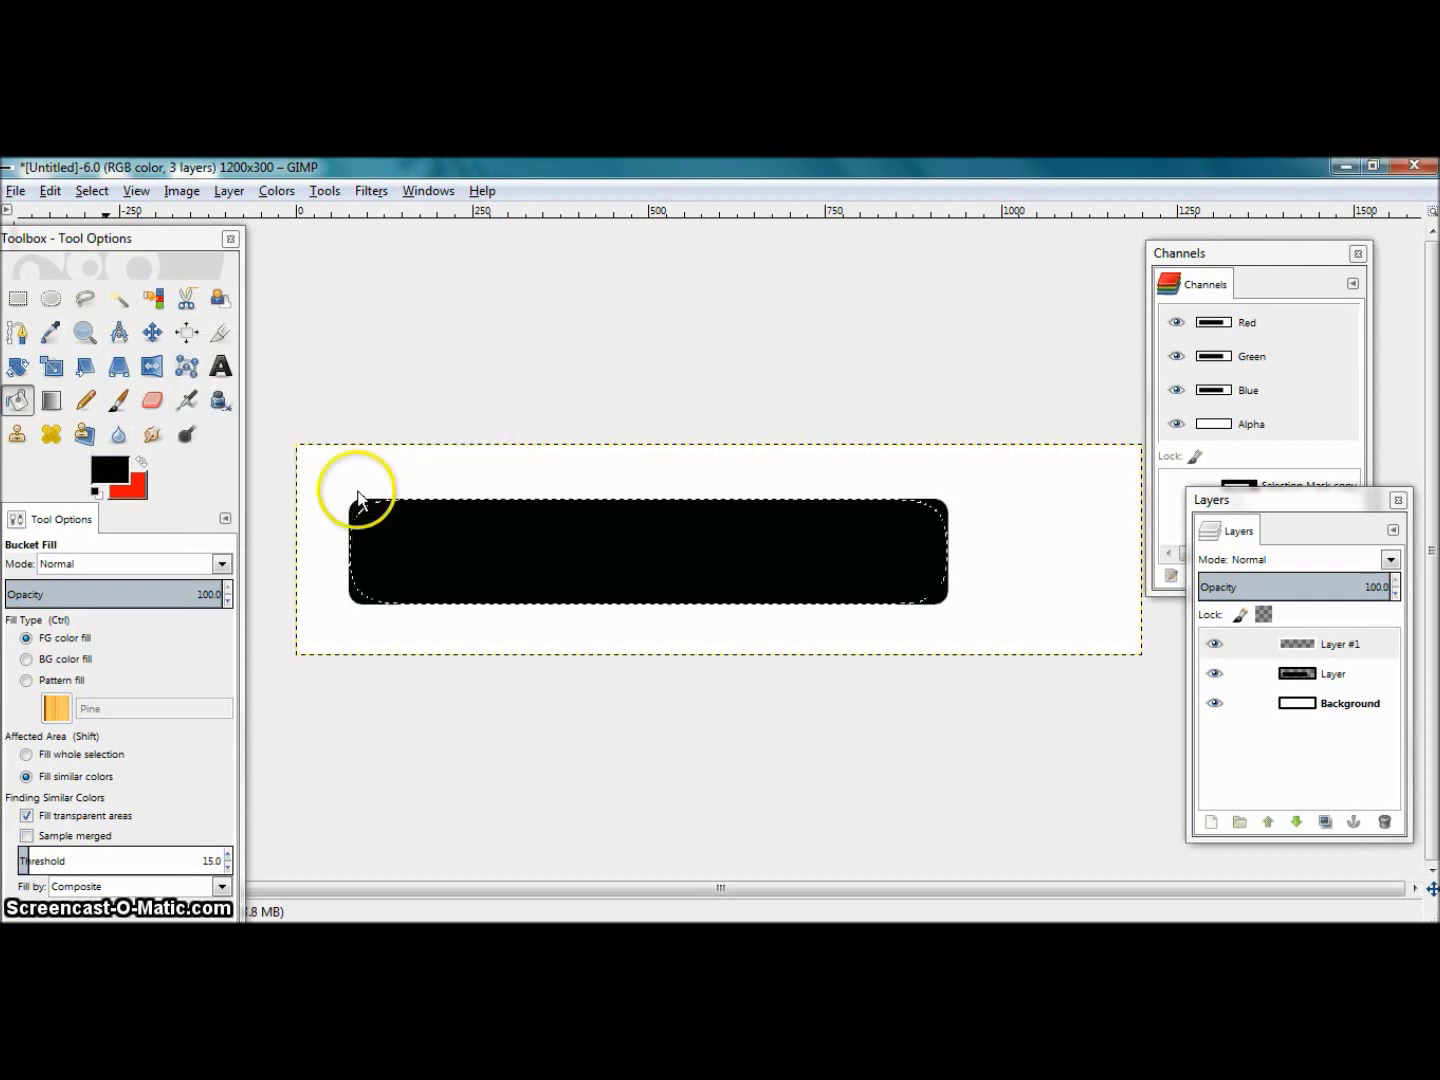
Set the background colour to red.
left_click(122, 488)
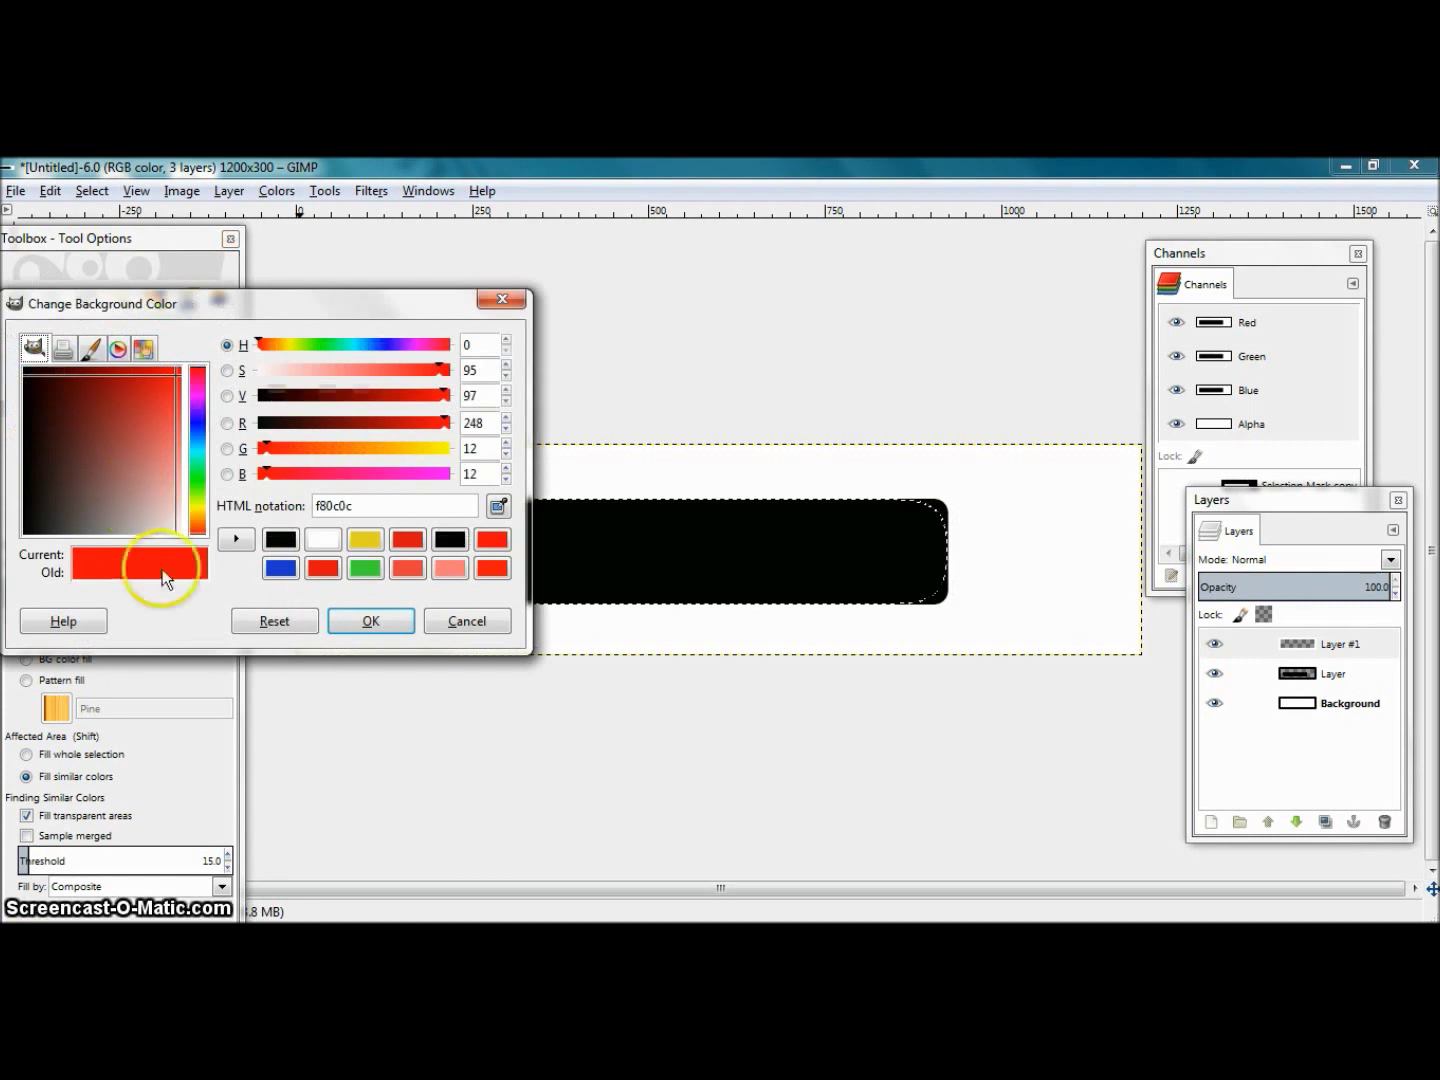
left_click(373, 620)
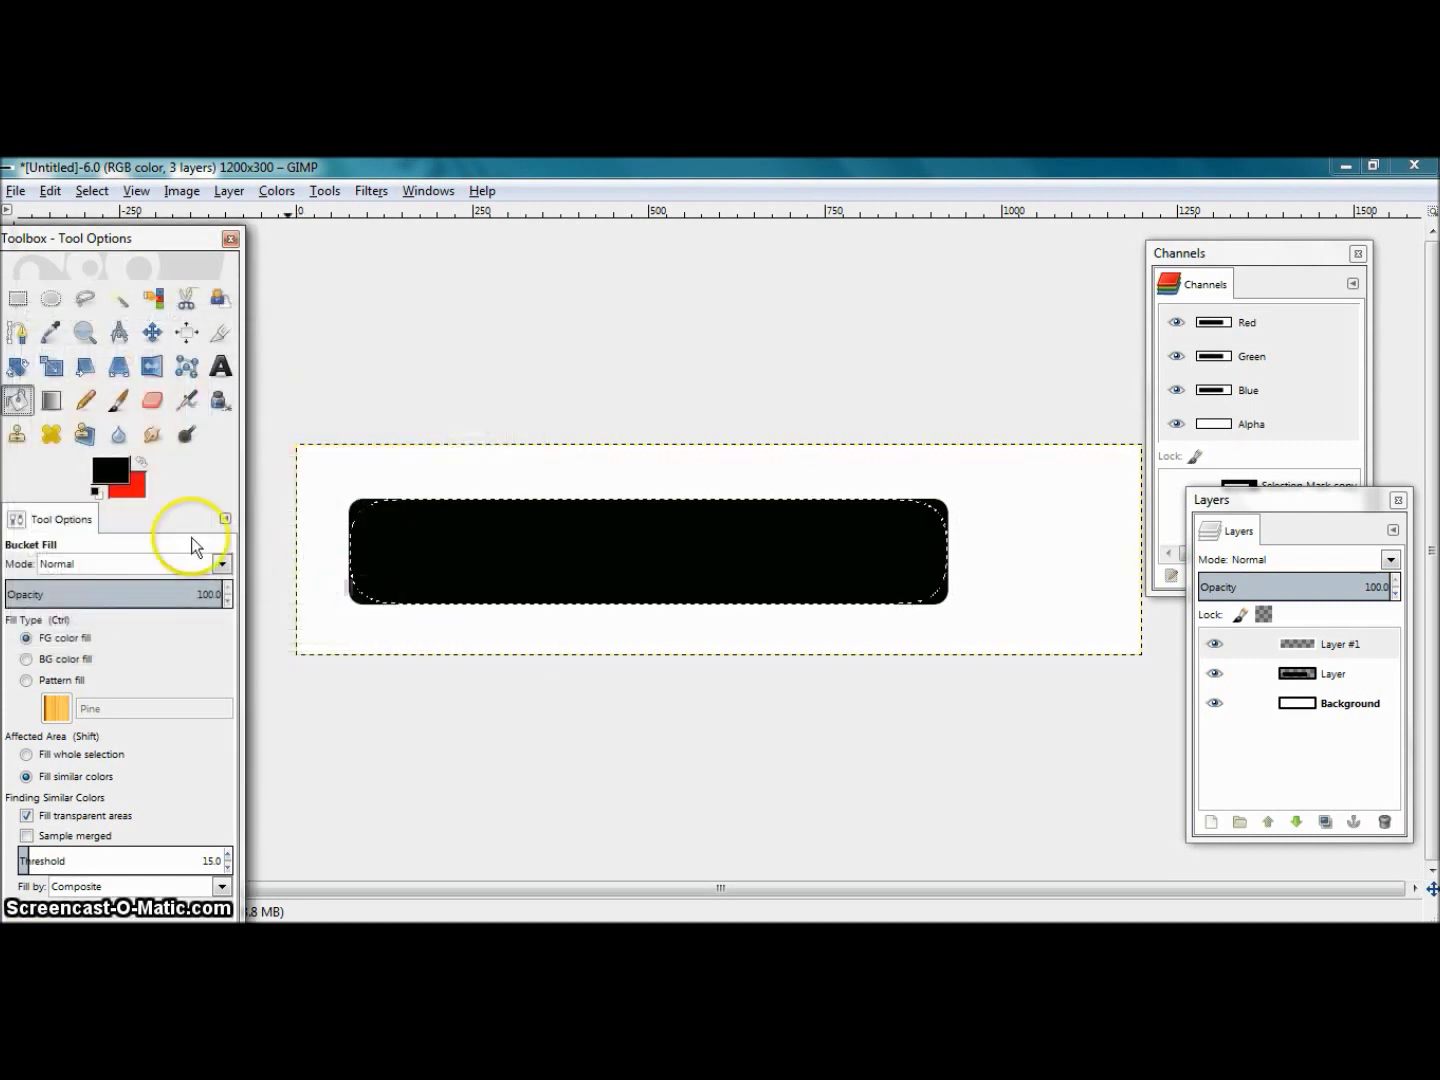
left_click(136, 496)
left_click(339, 572)
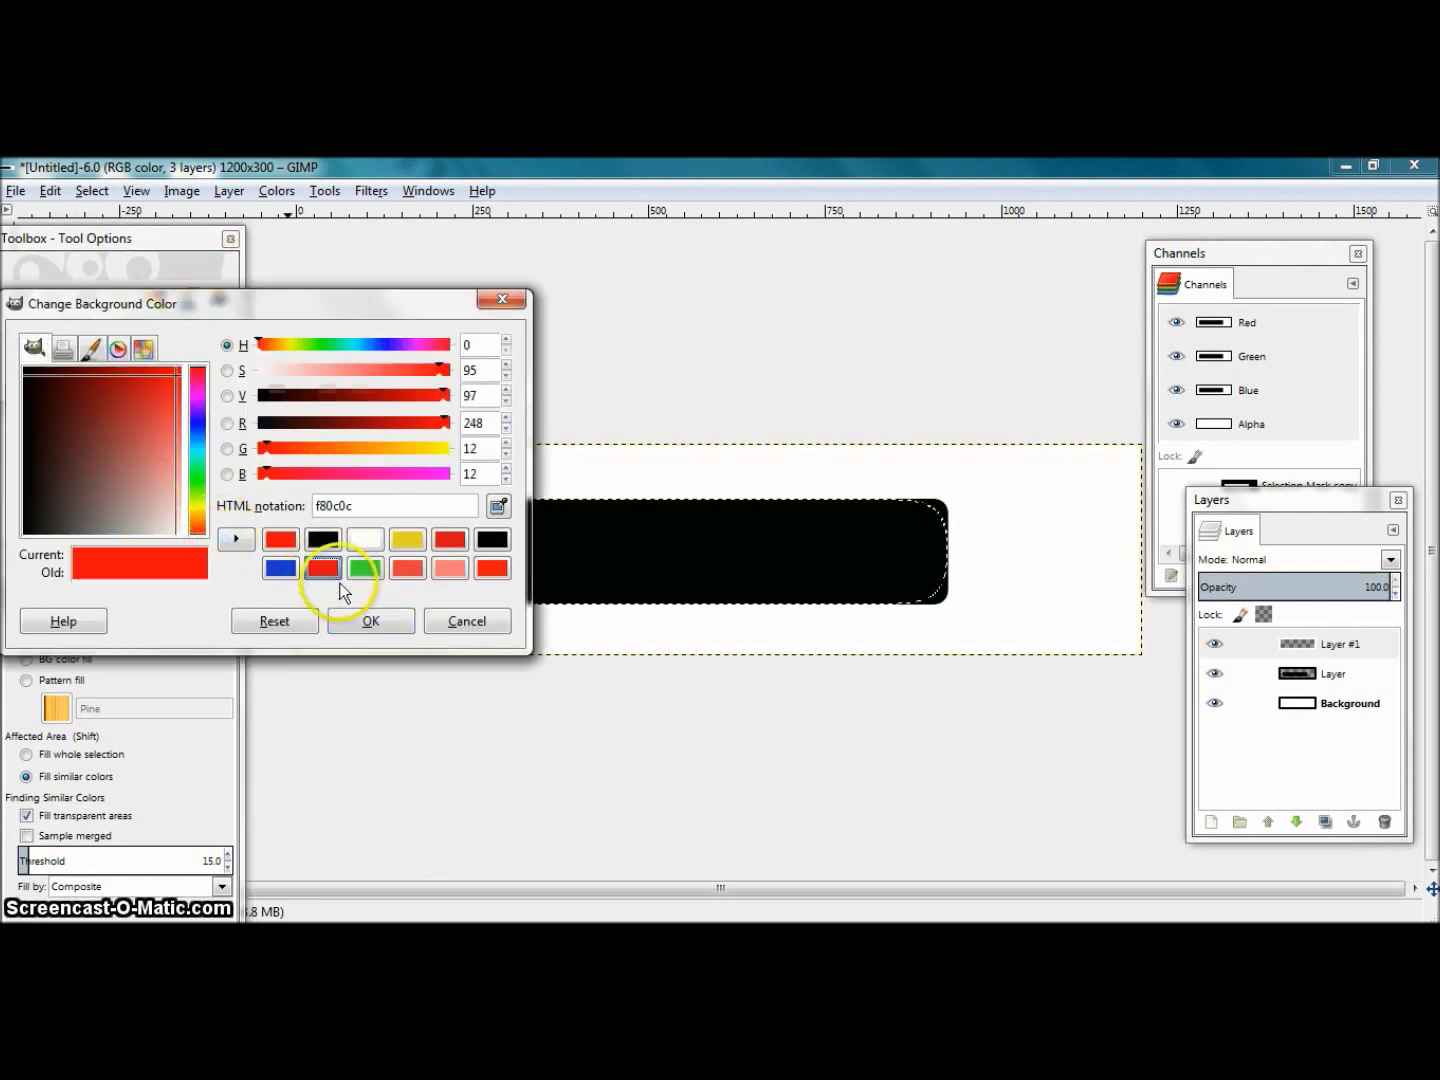
left_click(373, 620)
Fill the feathered area on Layer #1 with black, then swap colours and fill it red.
left_click(503, 563)
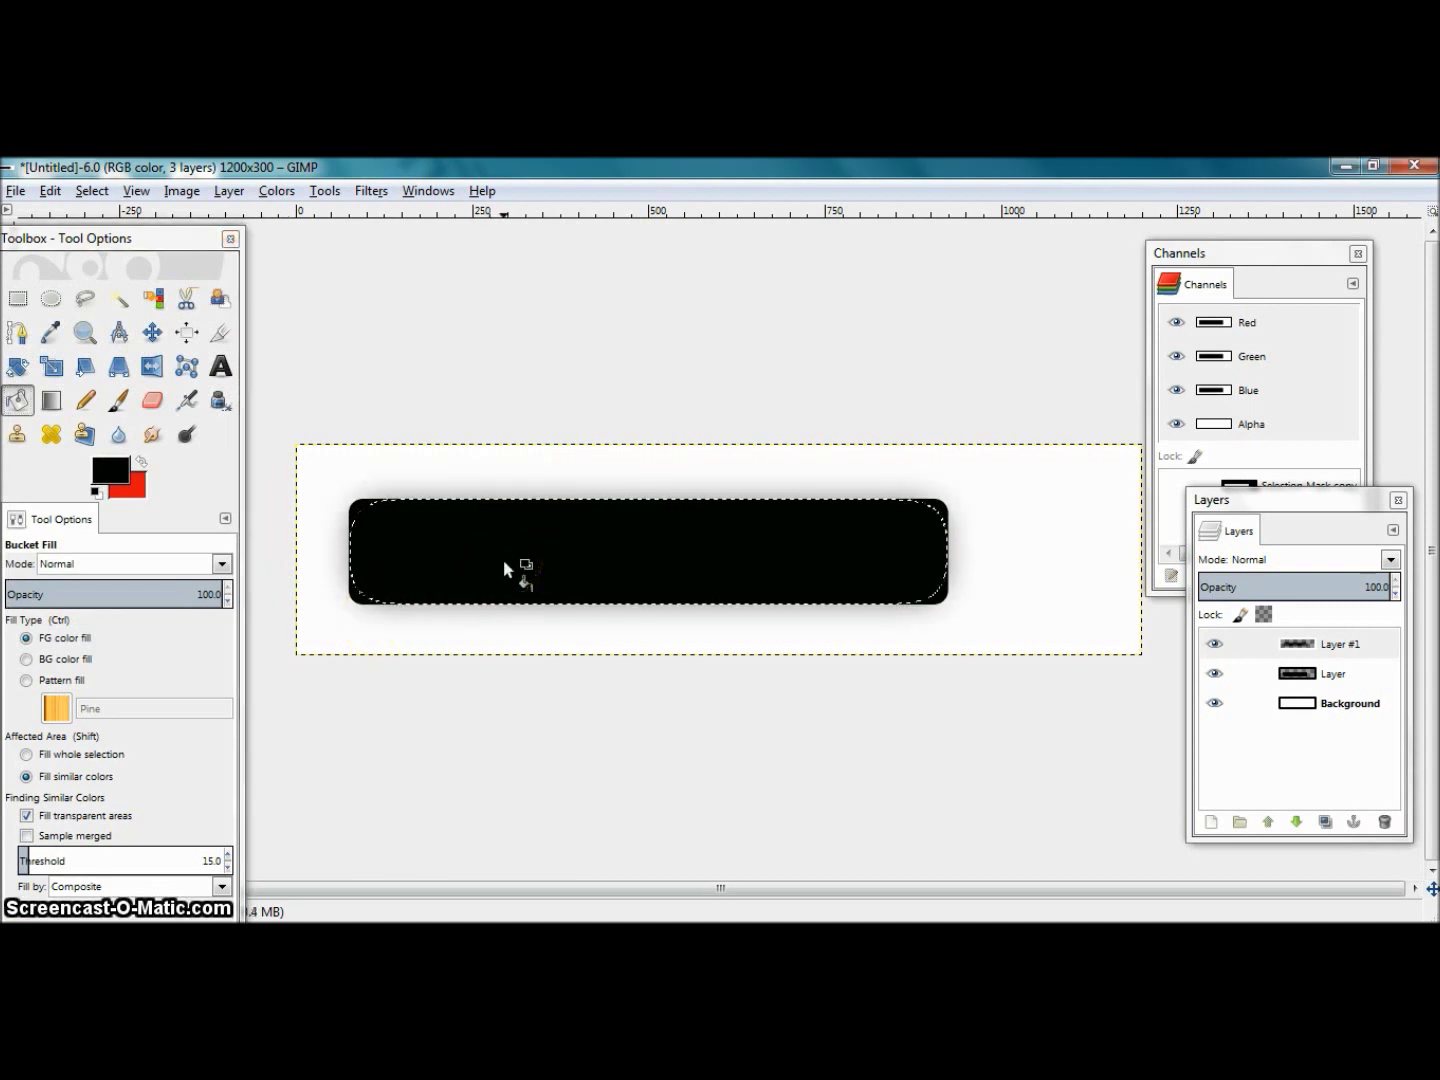
left_click(140, 462)
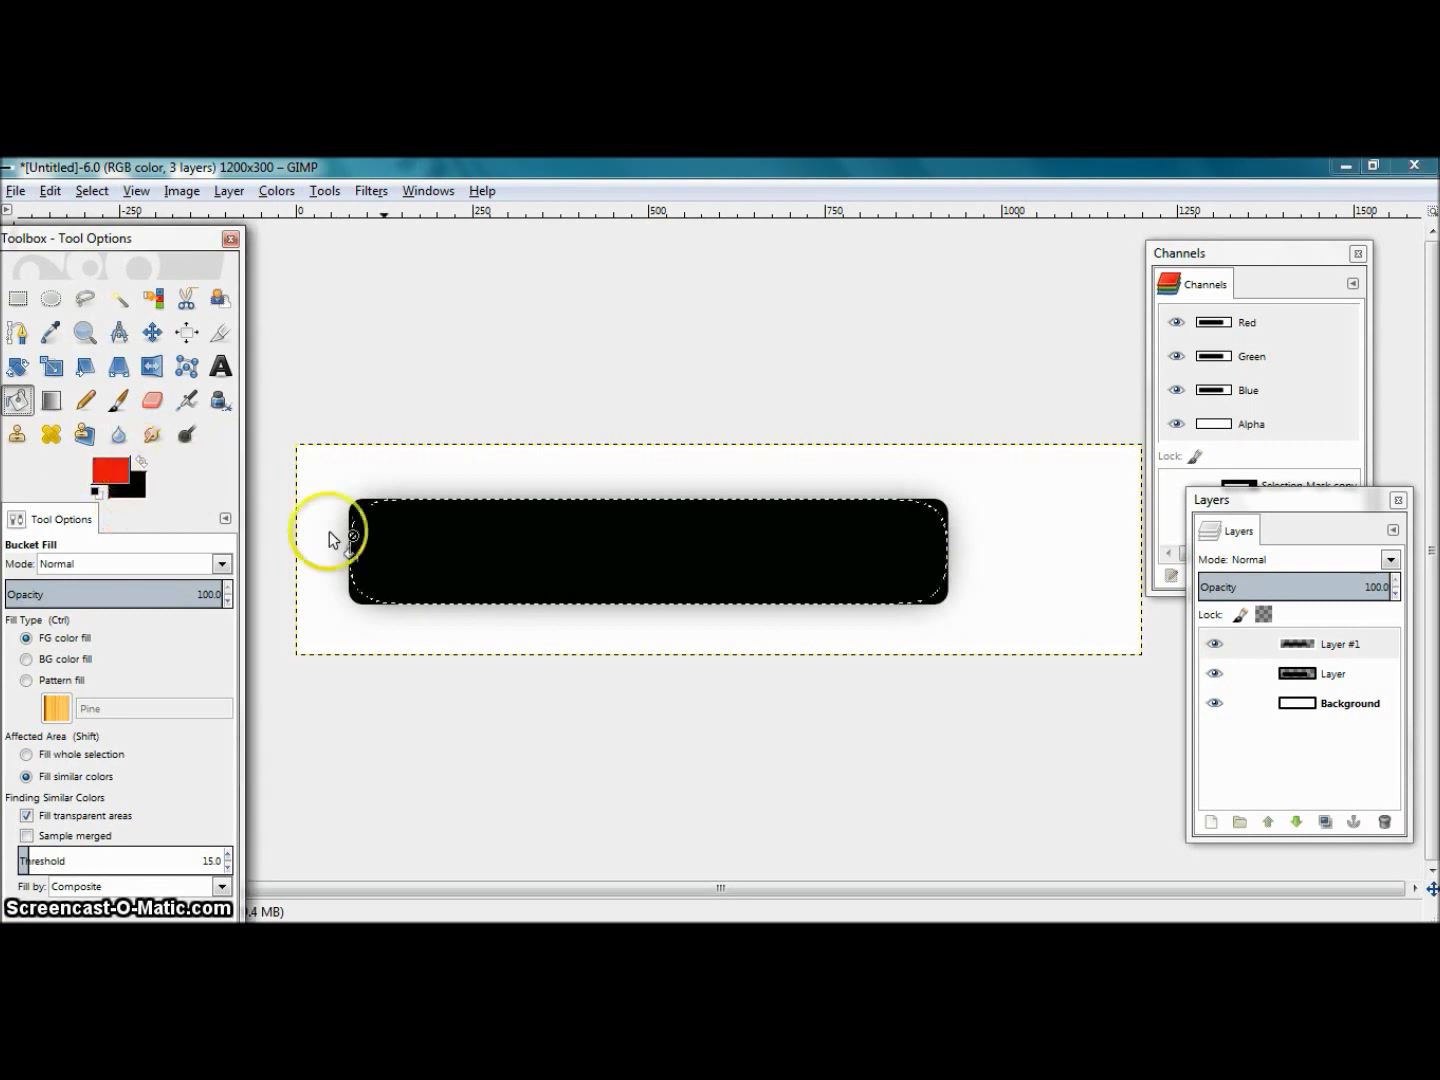
left_click(550, 571)
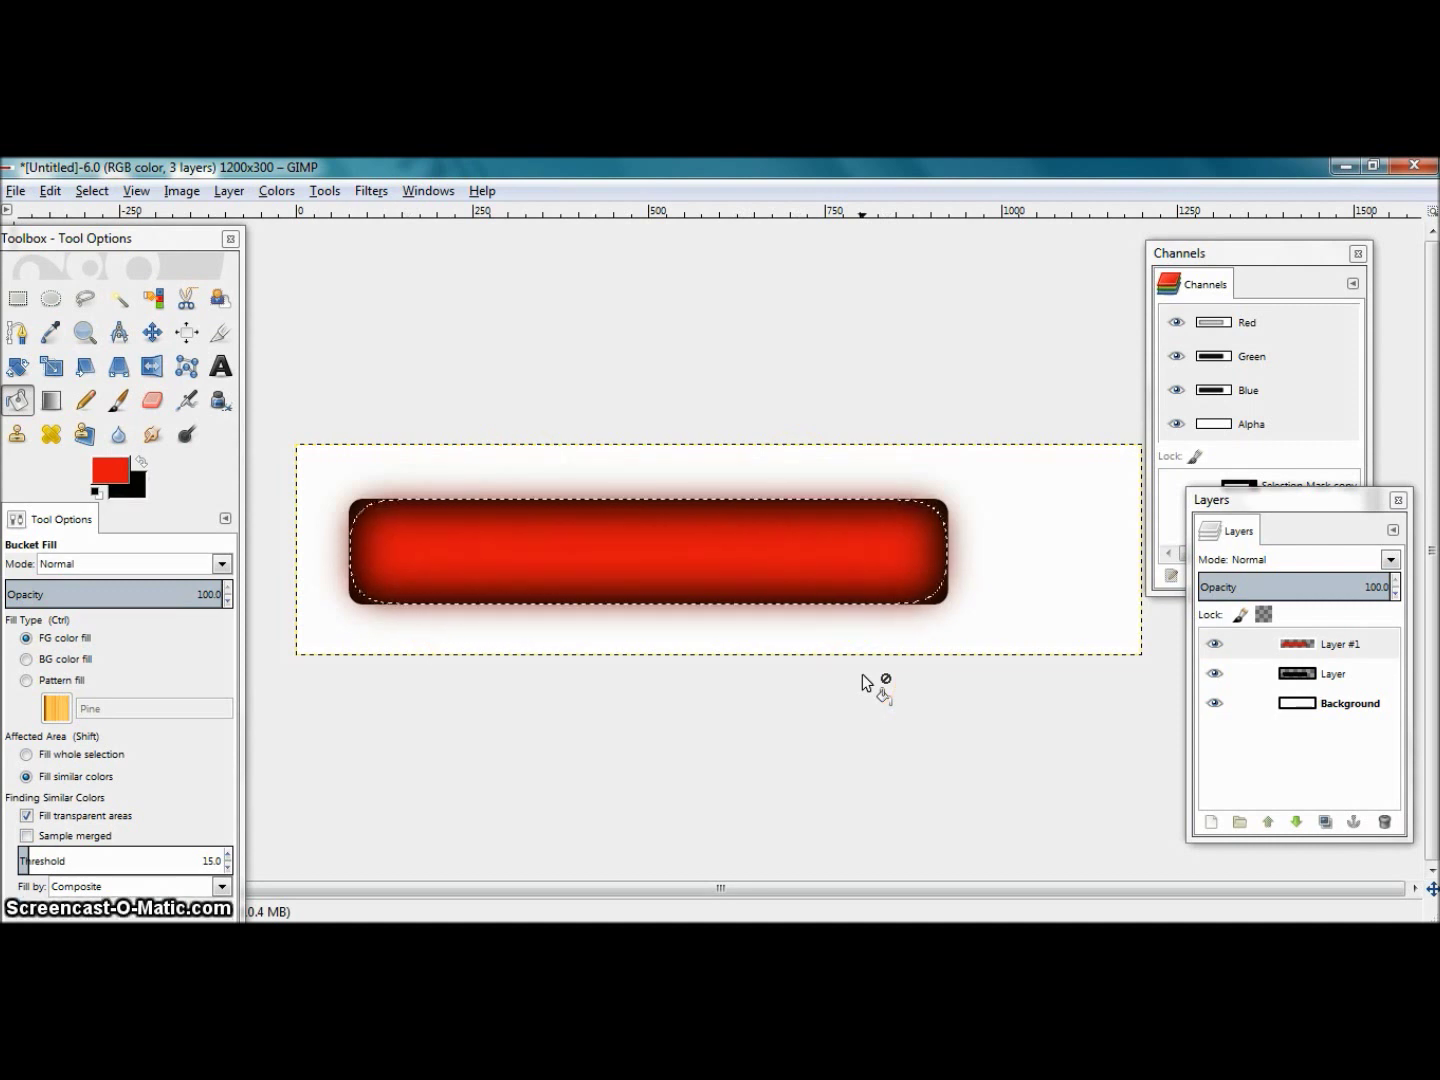
left_click(977, 656)
left_click(1302, 481)
Load 'Selection Mask copy' as the selection and delete Layer #1's glow outside the bar.
left_click_drag(1307, 497, 1310, 592)
left_click(1283, 489)
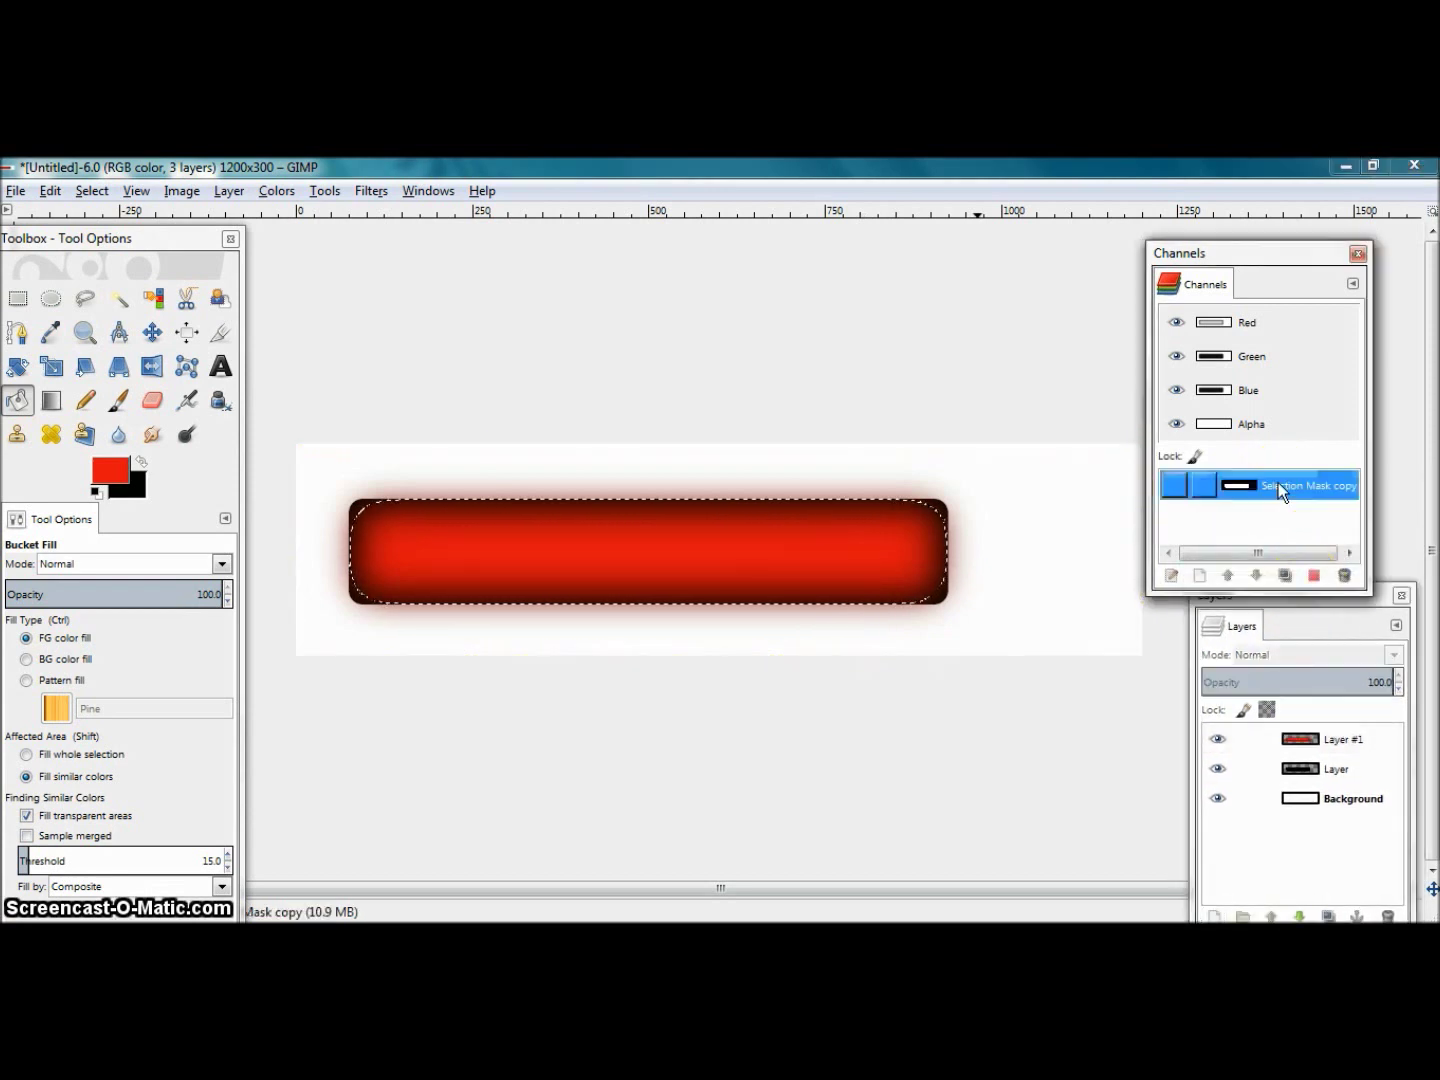
left_click(1312, 576)
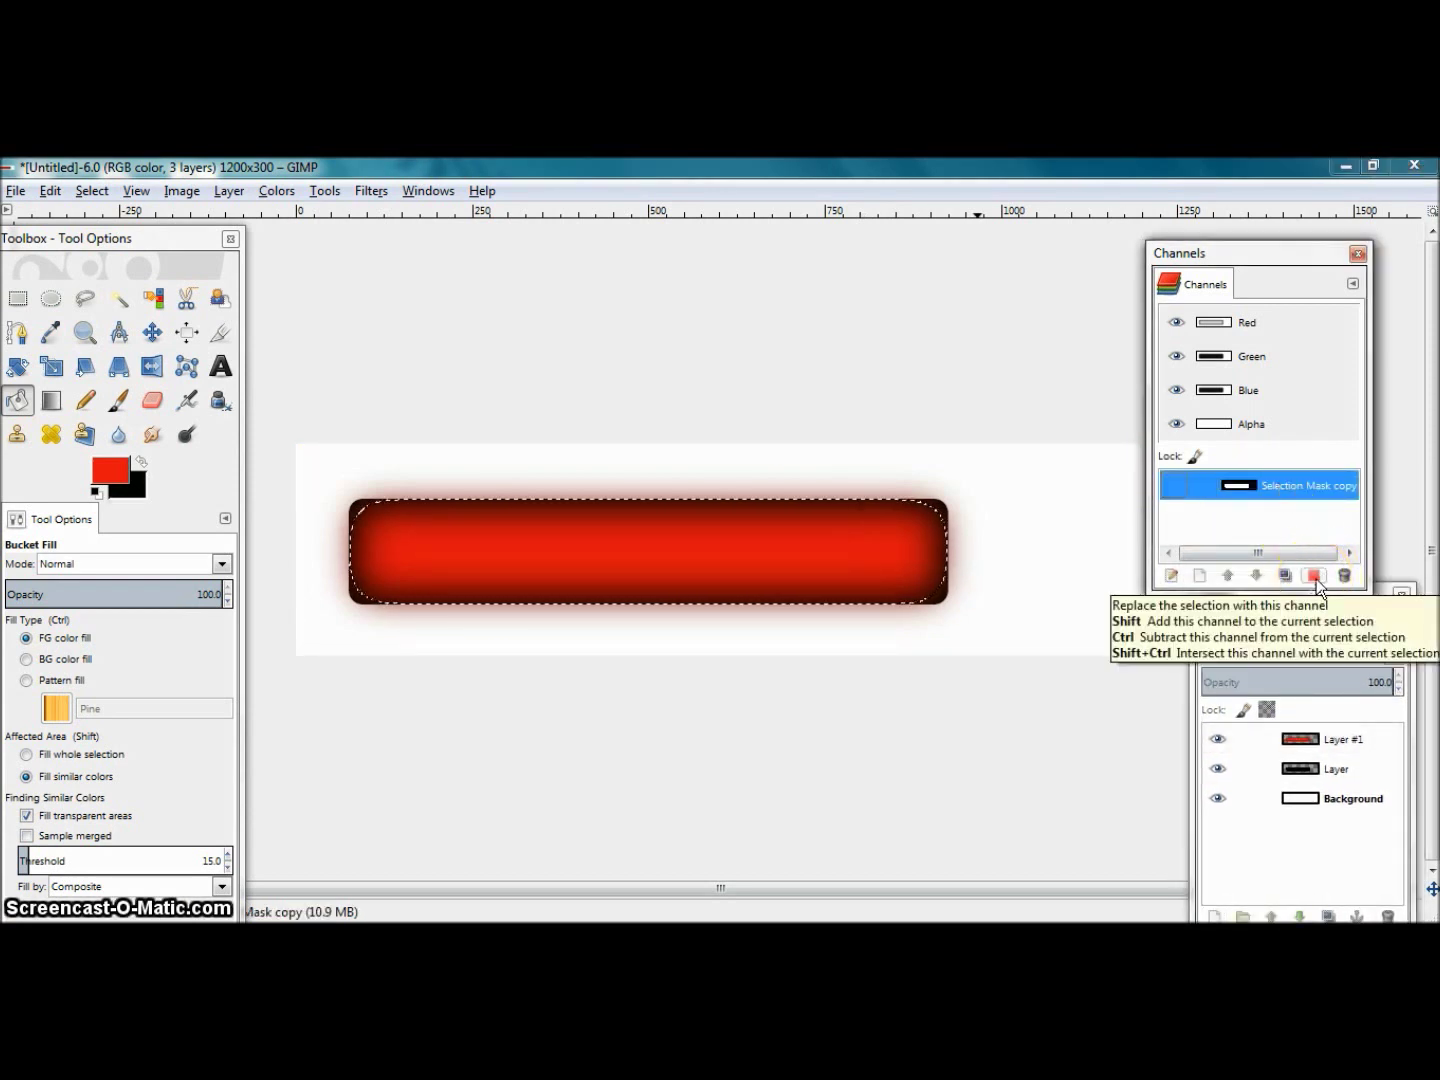
left_click(1317, 581)
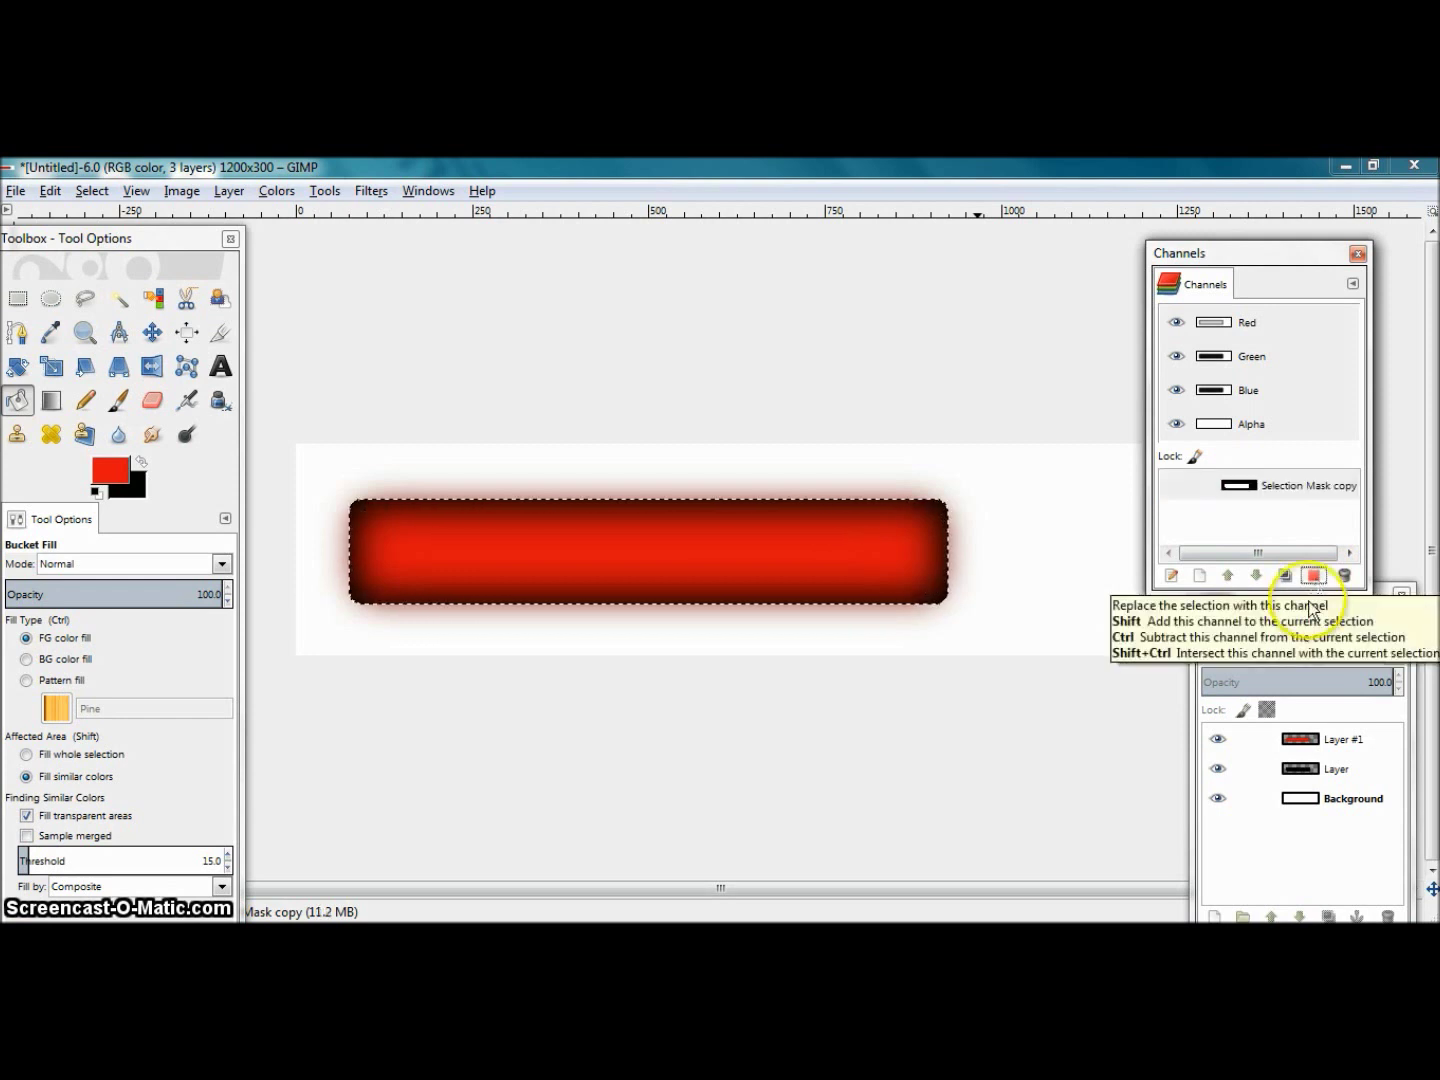
left_click(1340, 739)
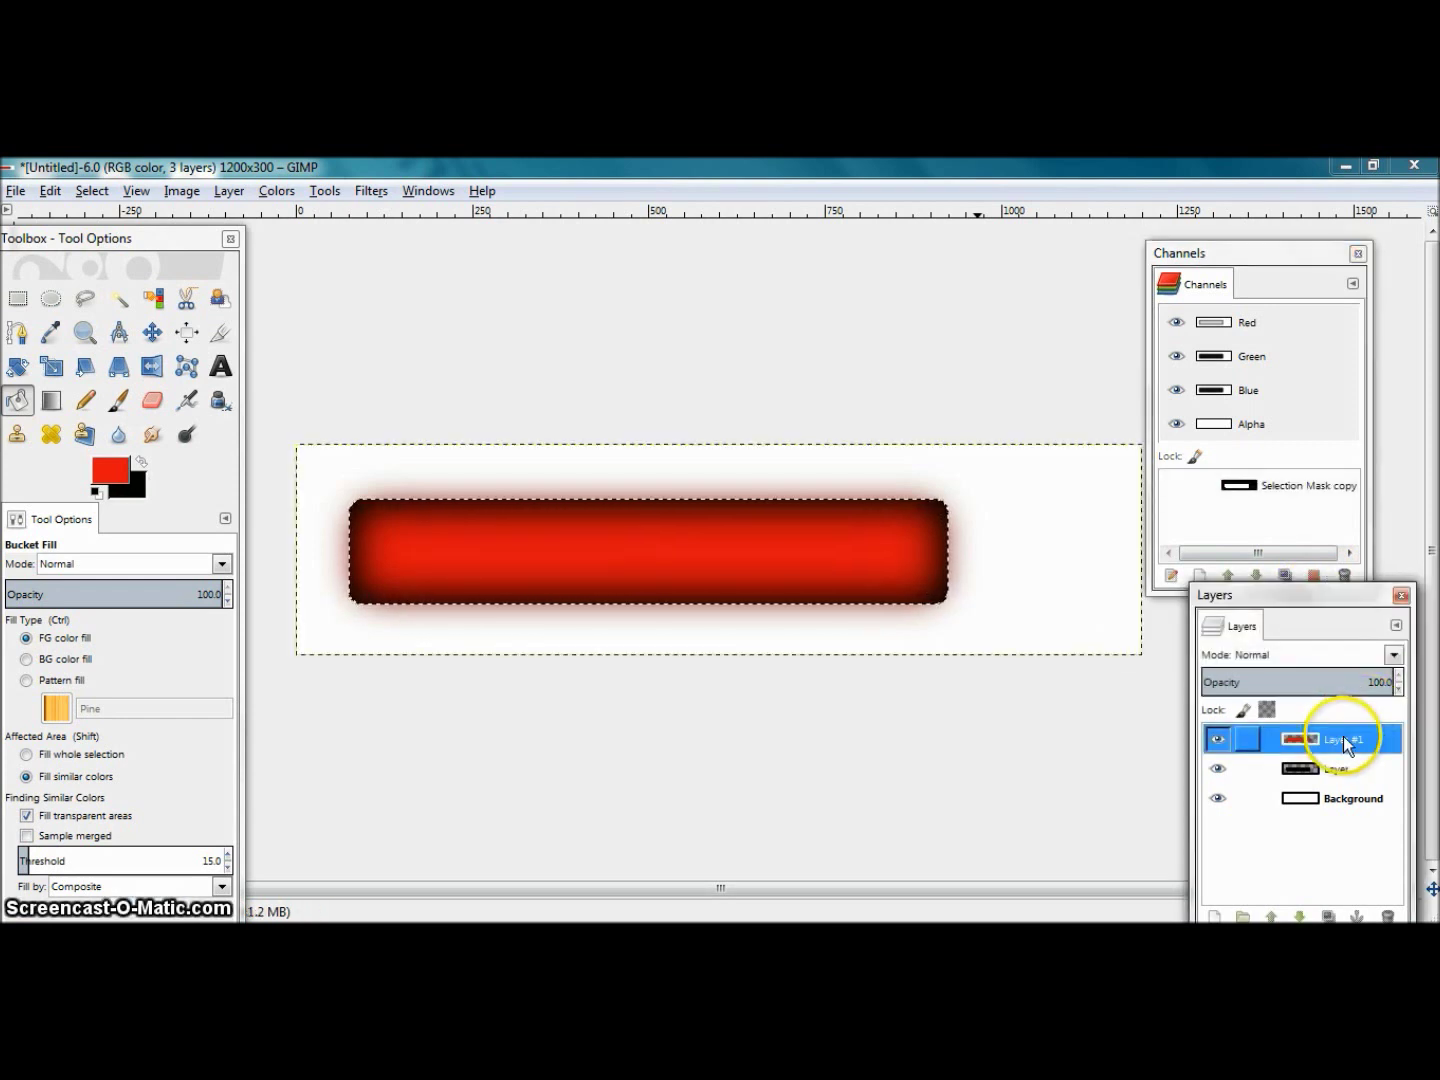
left_click_drag(1337, 739, 866, 690)
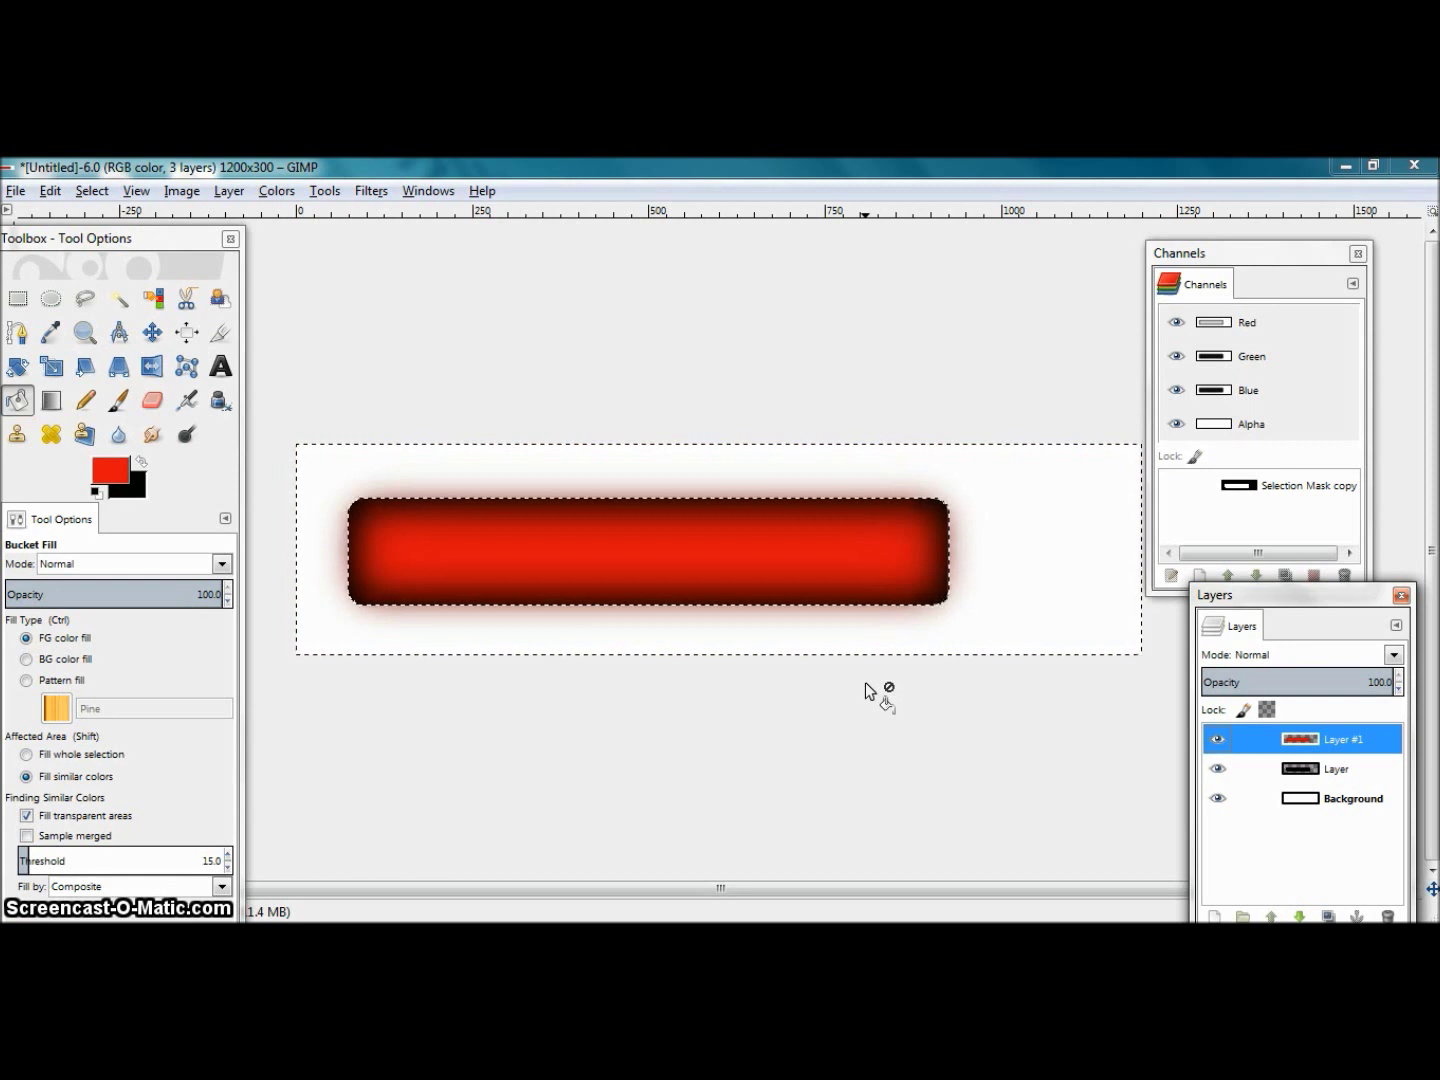
key("Delete")
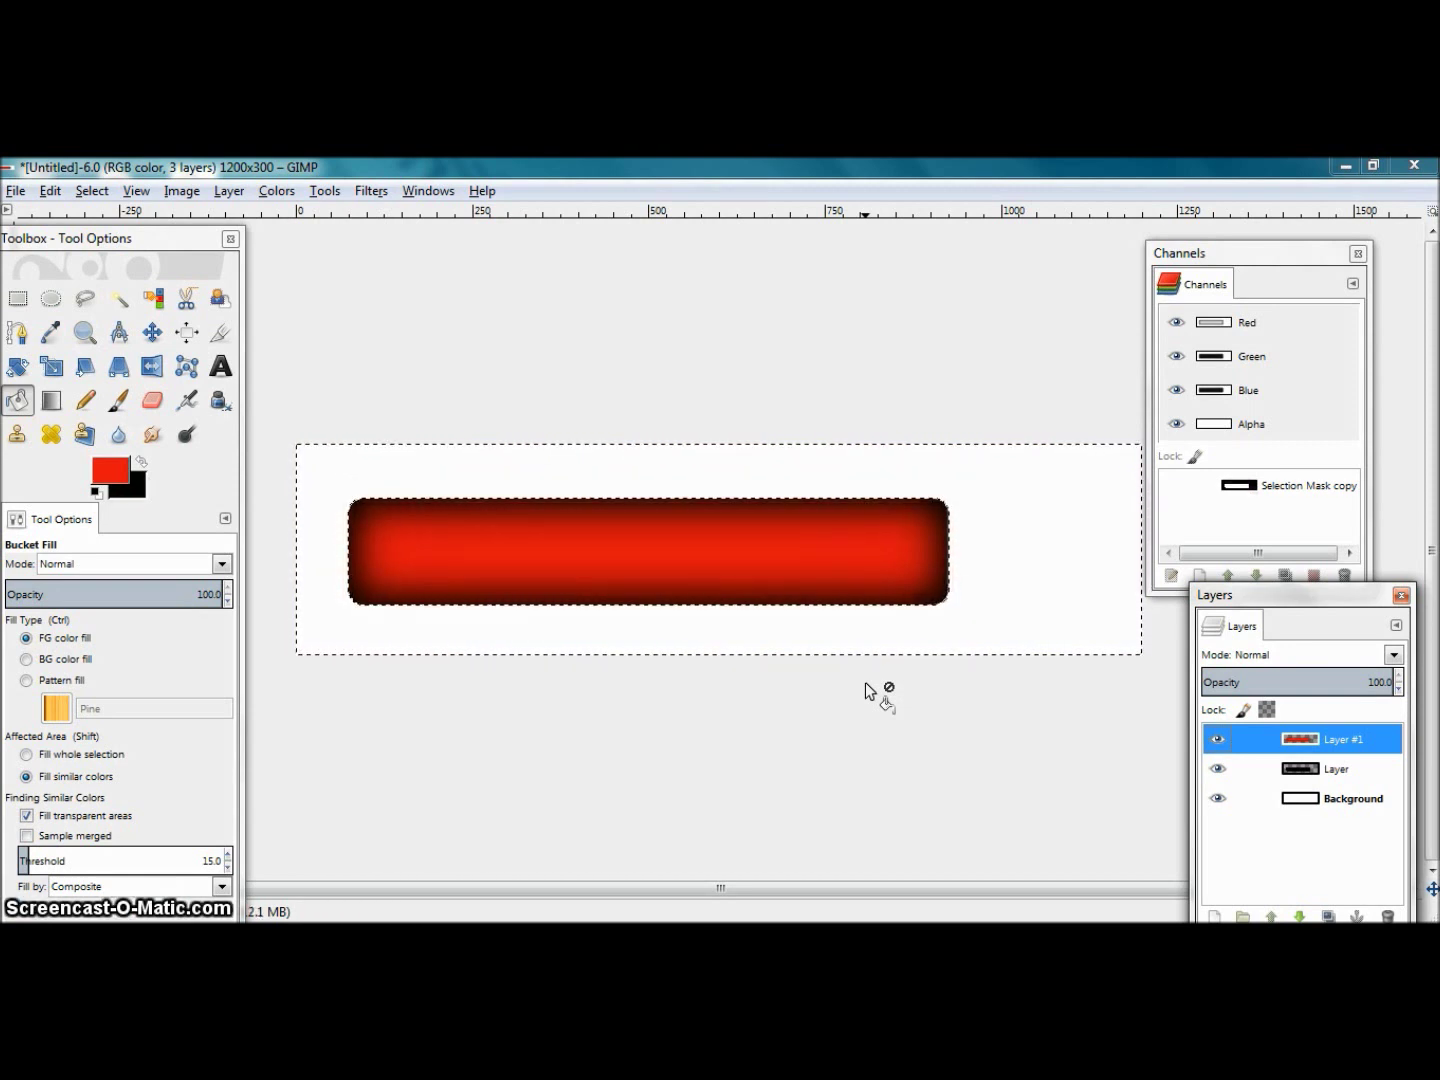
left_click(1064, 679)
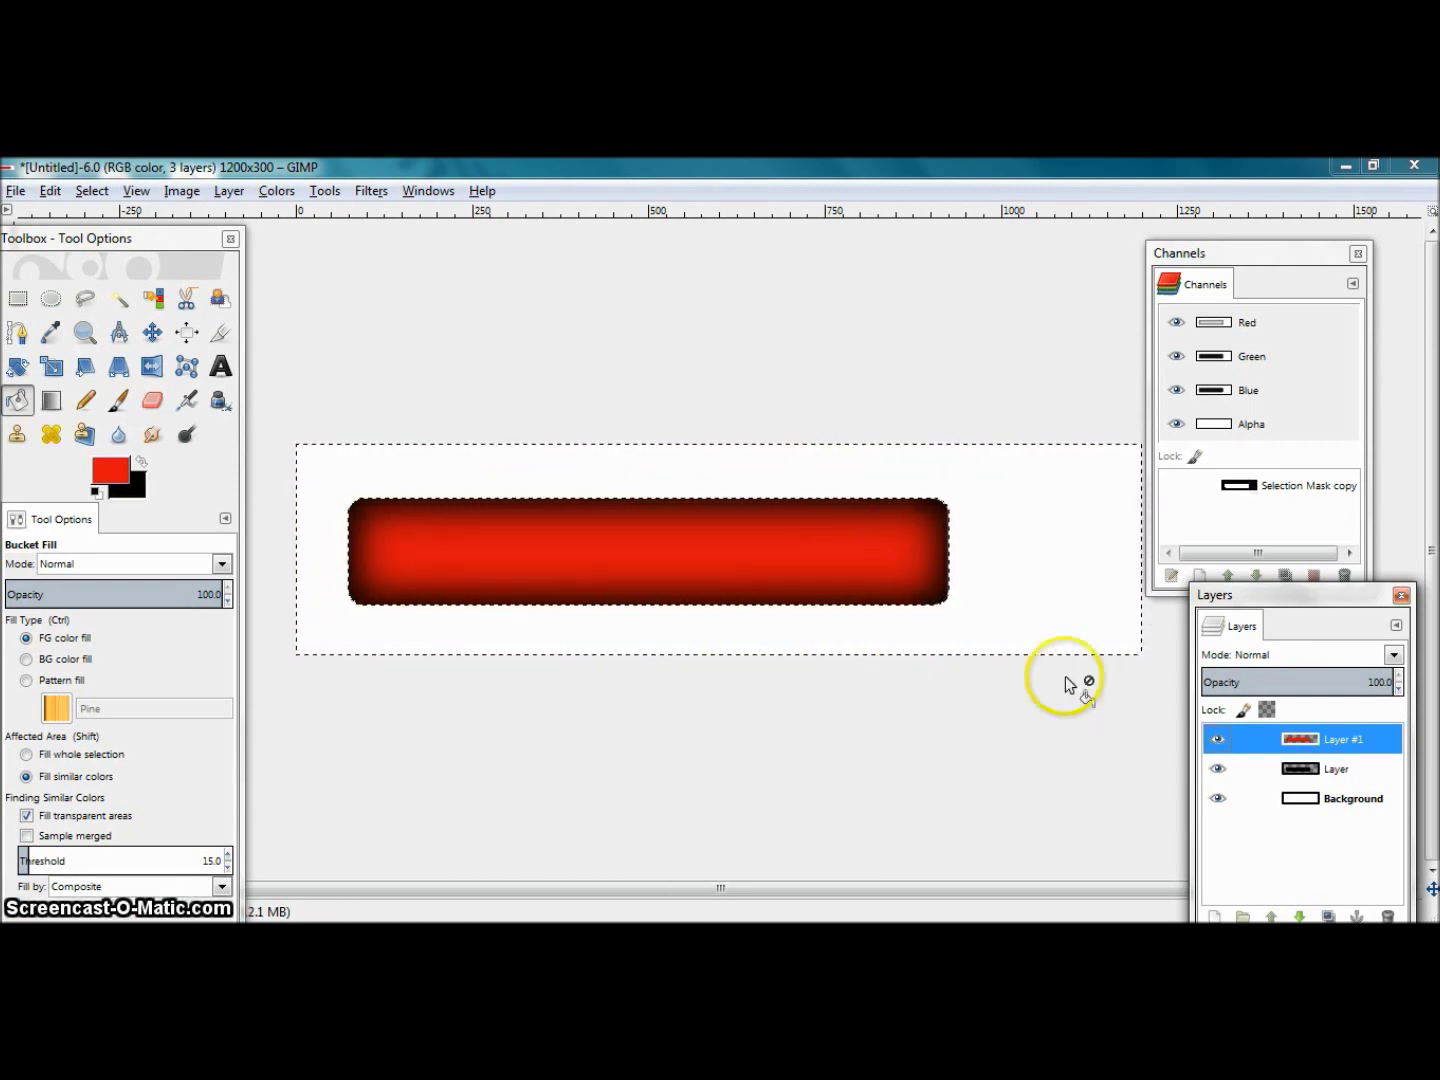
left_click(987, 646)
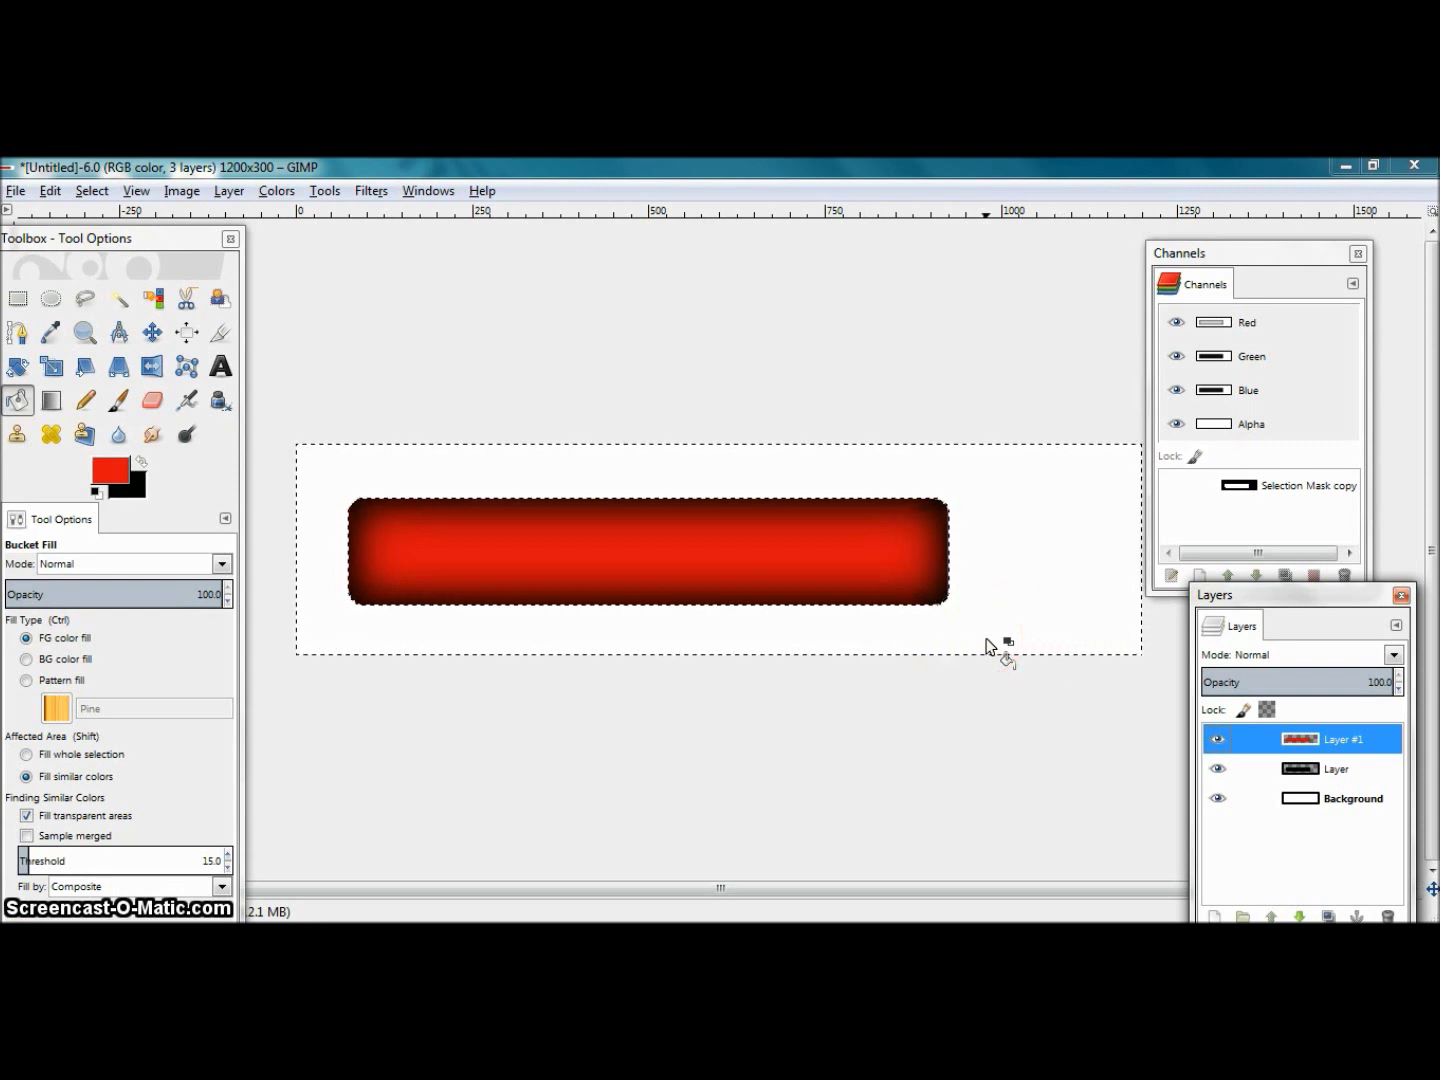
left_click(1355, 752)
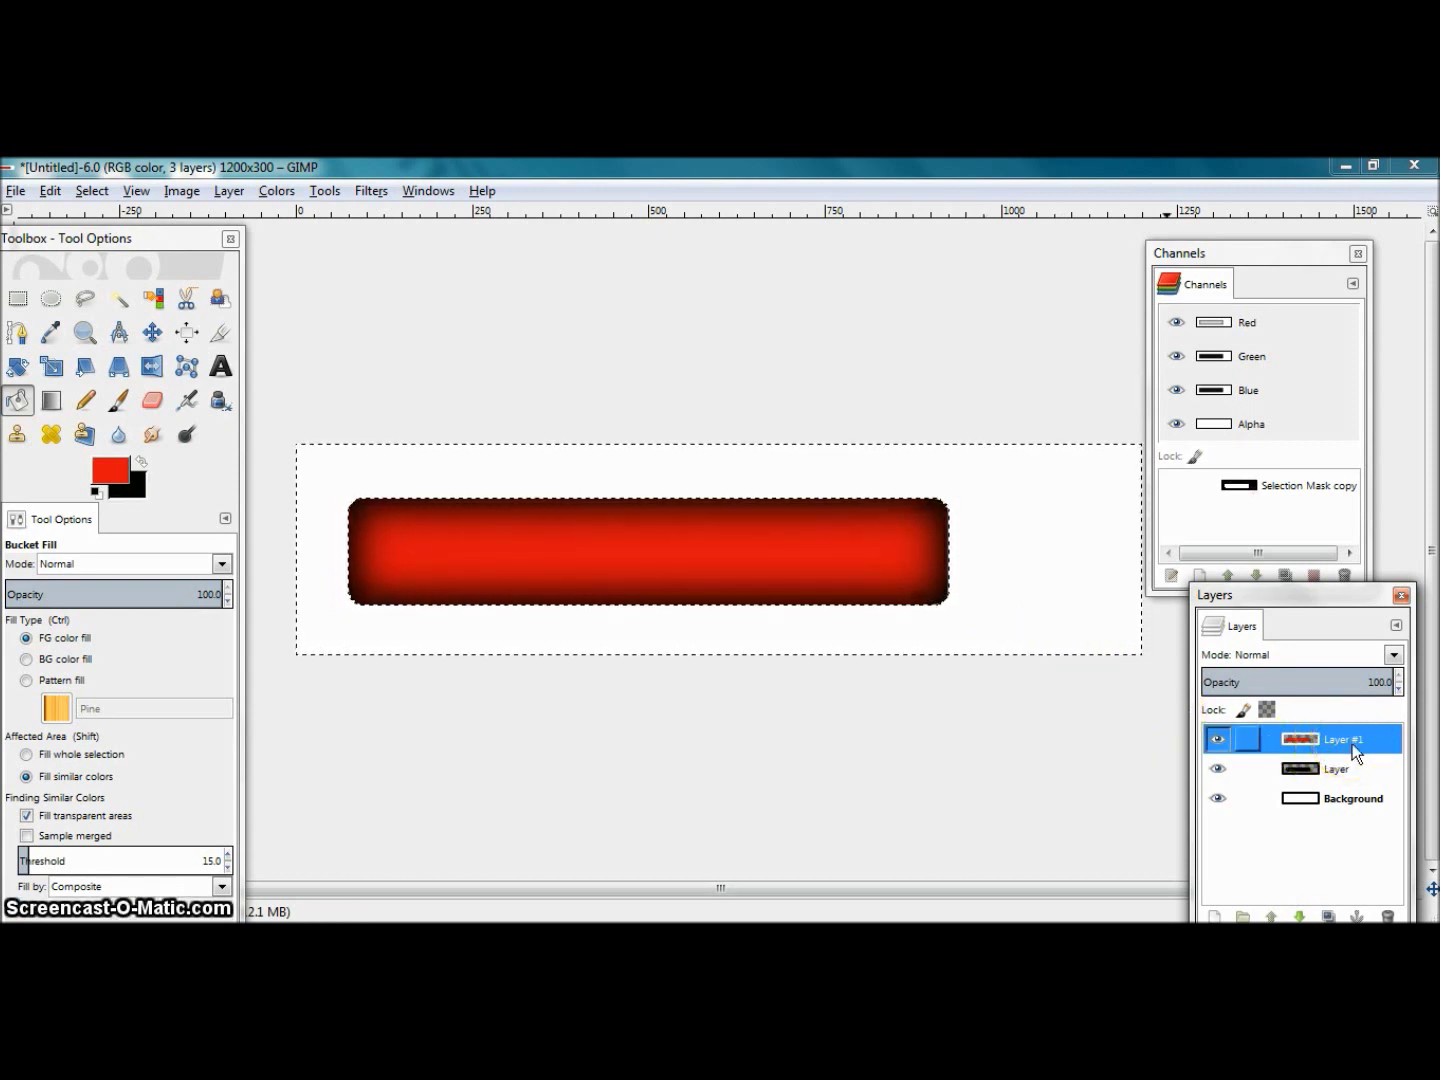
Reload the rounded-bar selection on Layer #1 and intersect it with an ellipse over the bar's top.
left_click(1320, 486)
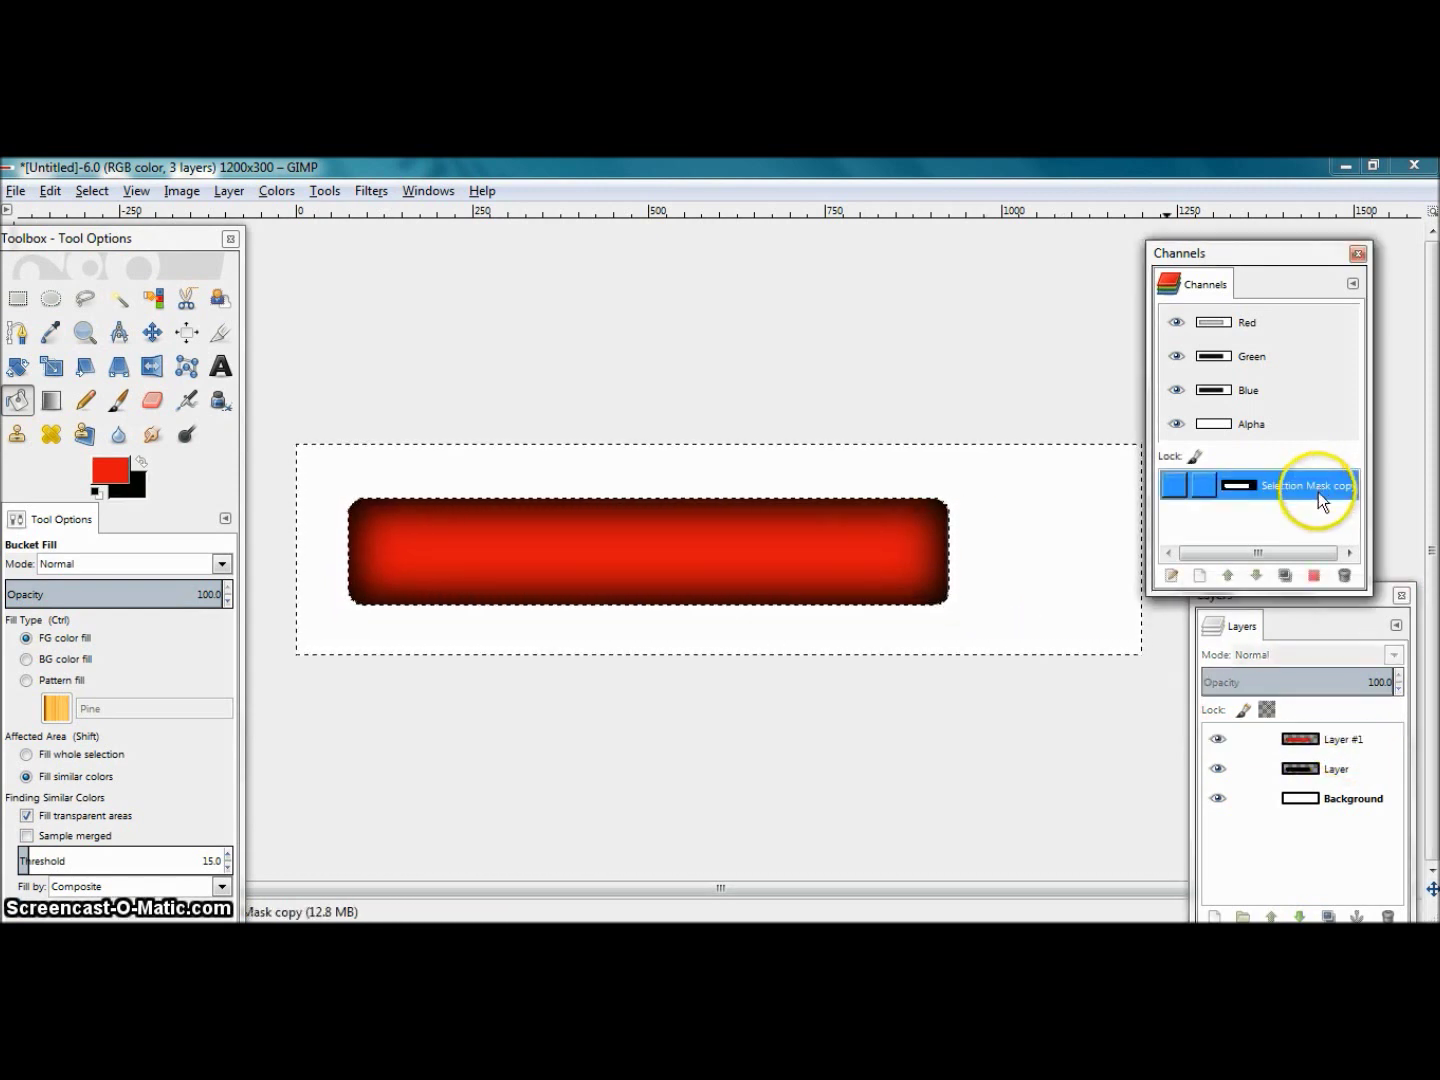
left_click(1314, 577)
left_click(1279, 713)
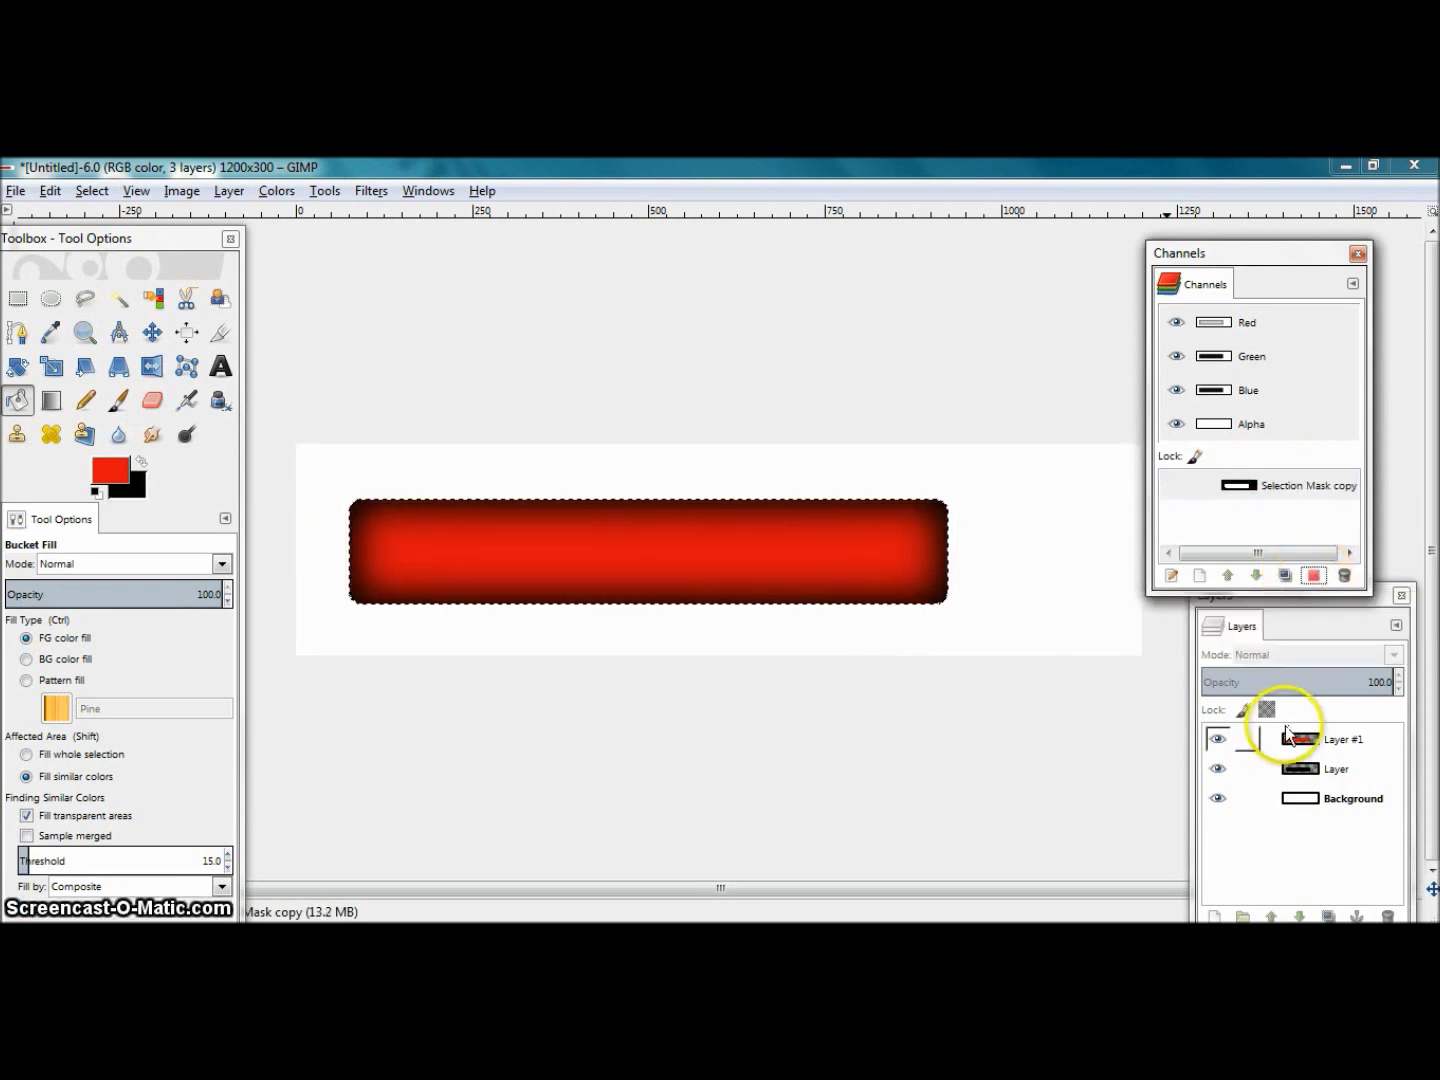
left_click(1336, 742)
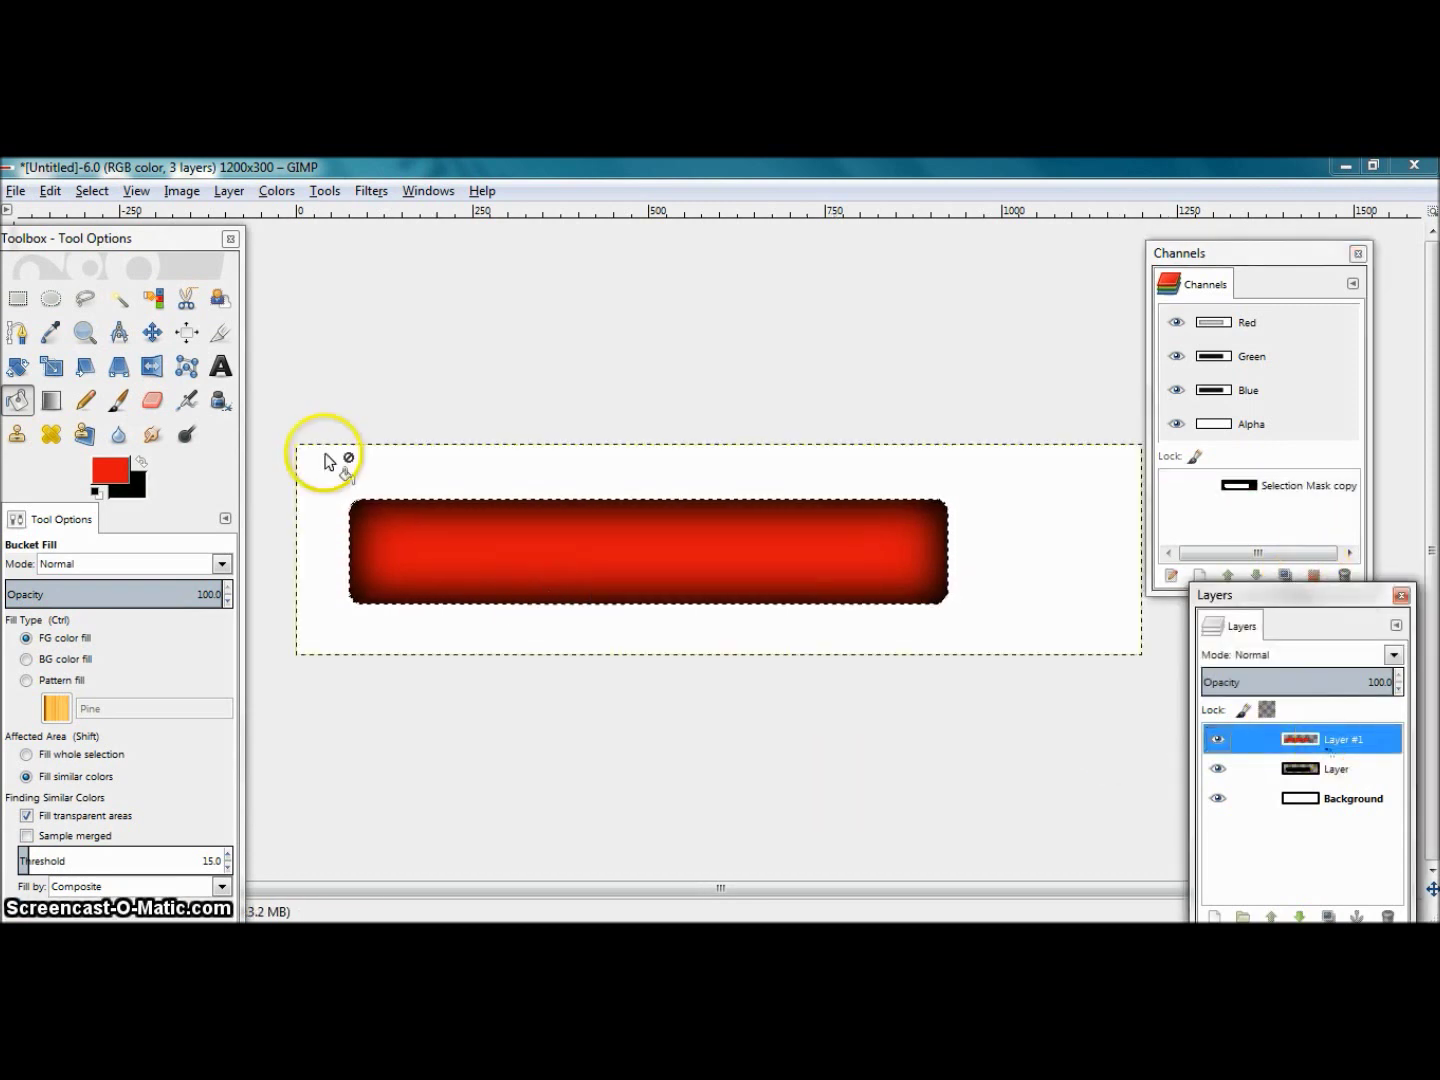
left_click(51, 301)
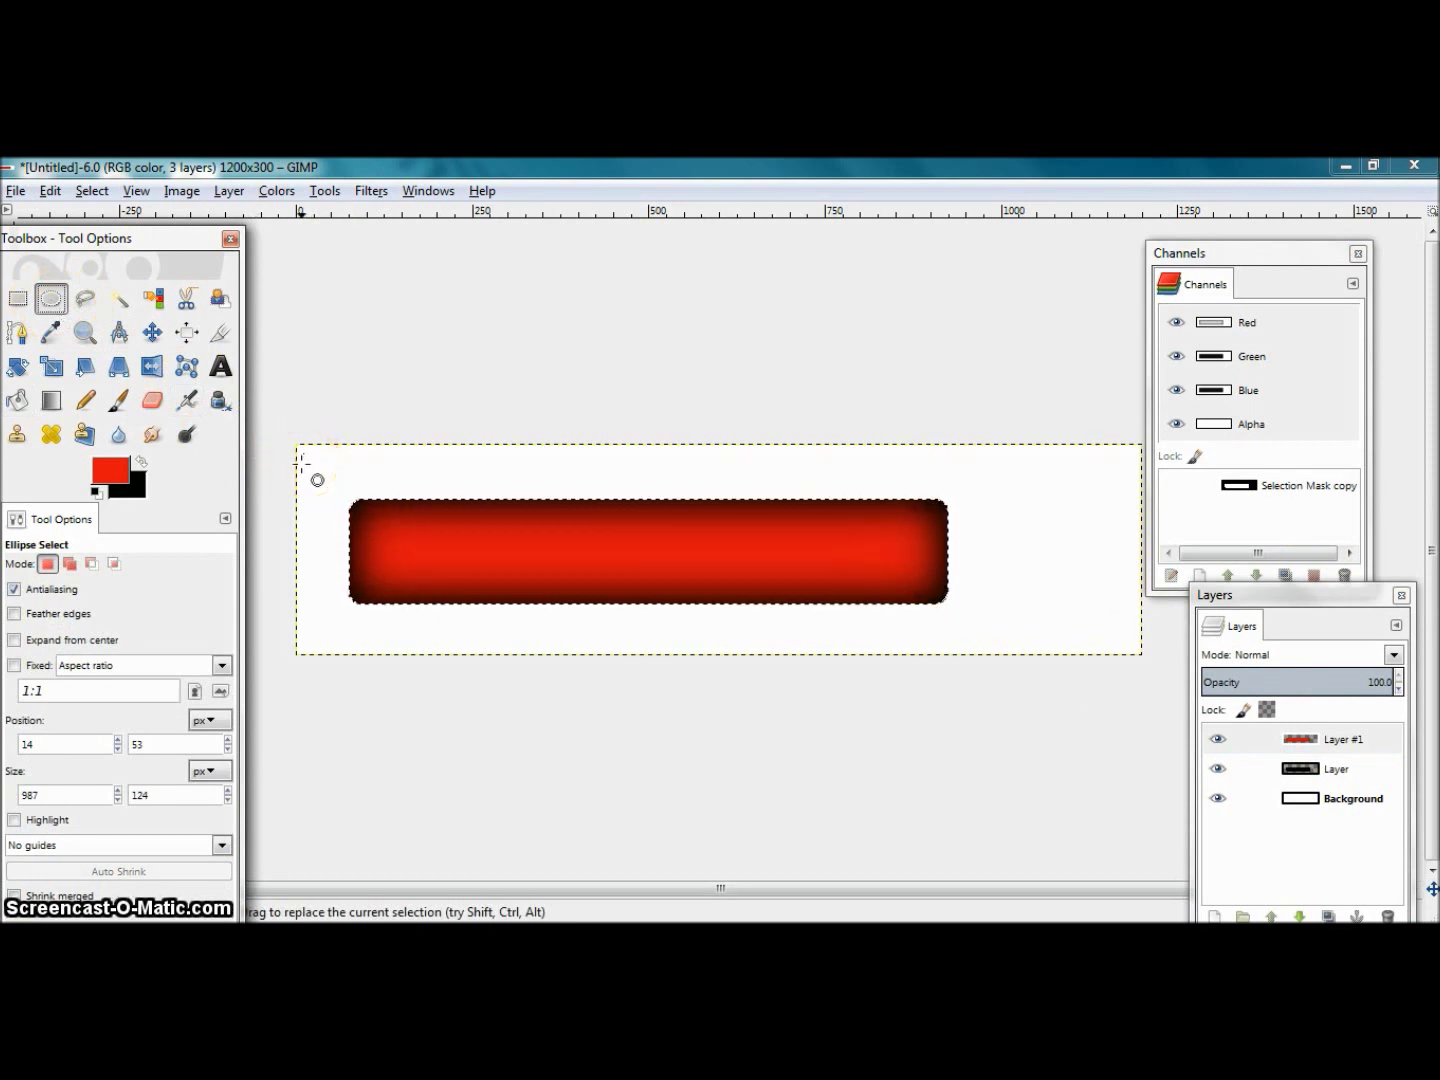
left_click(313, 469)
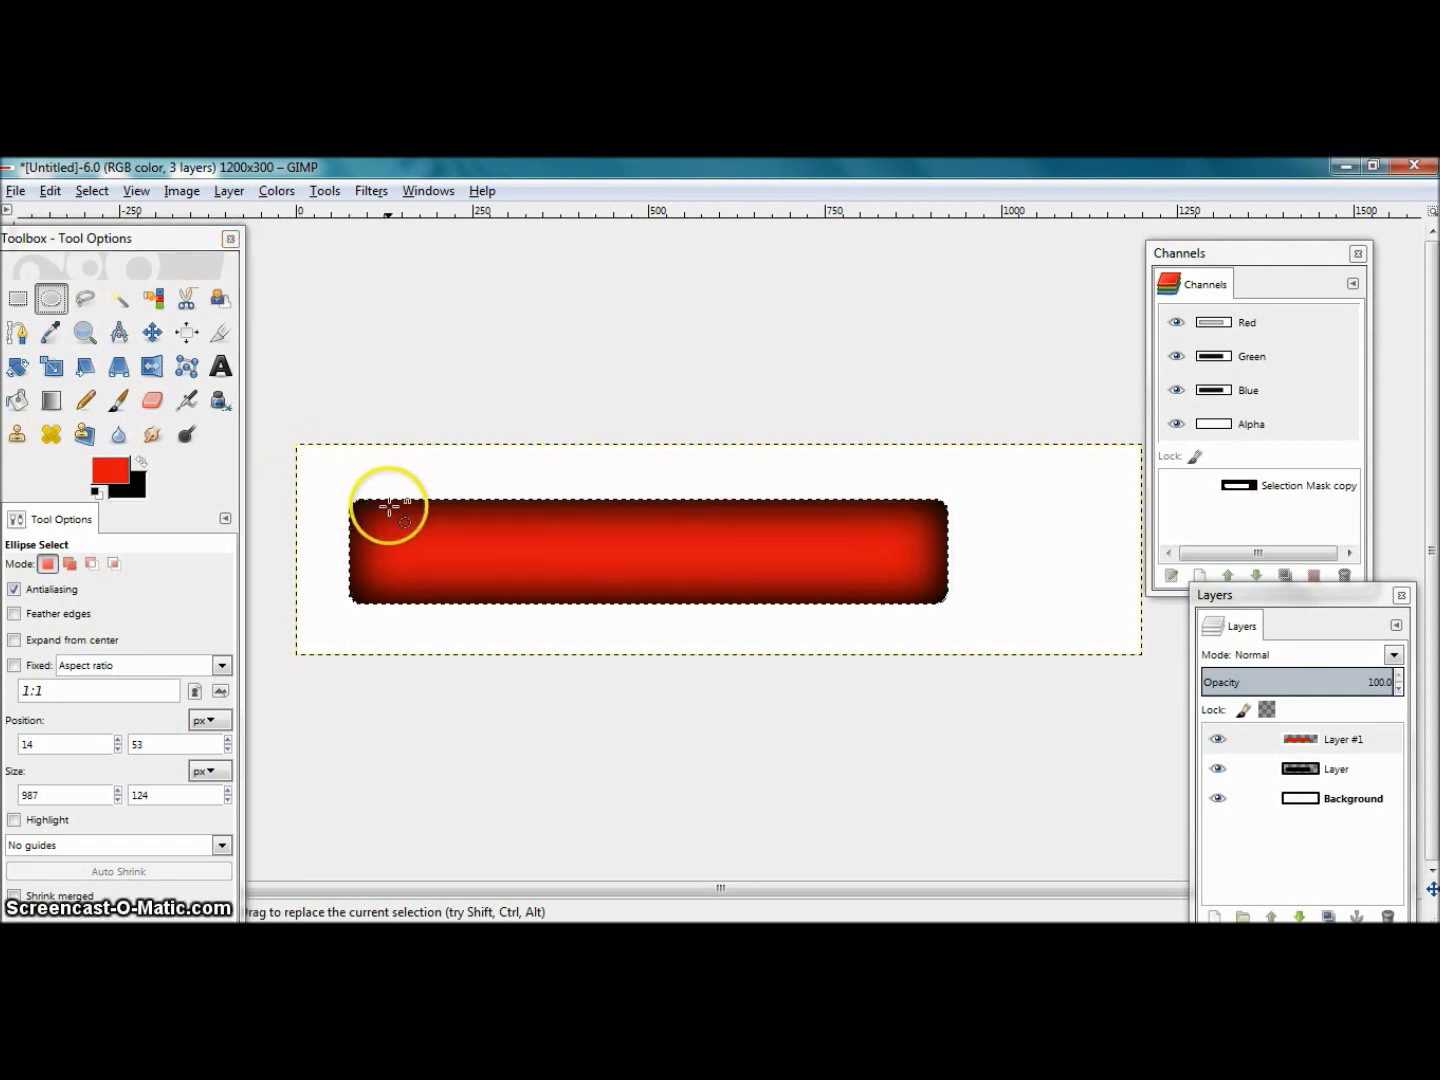
left_click_drag(560, 521, 998, 563)
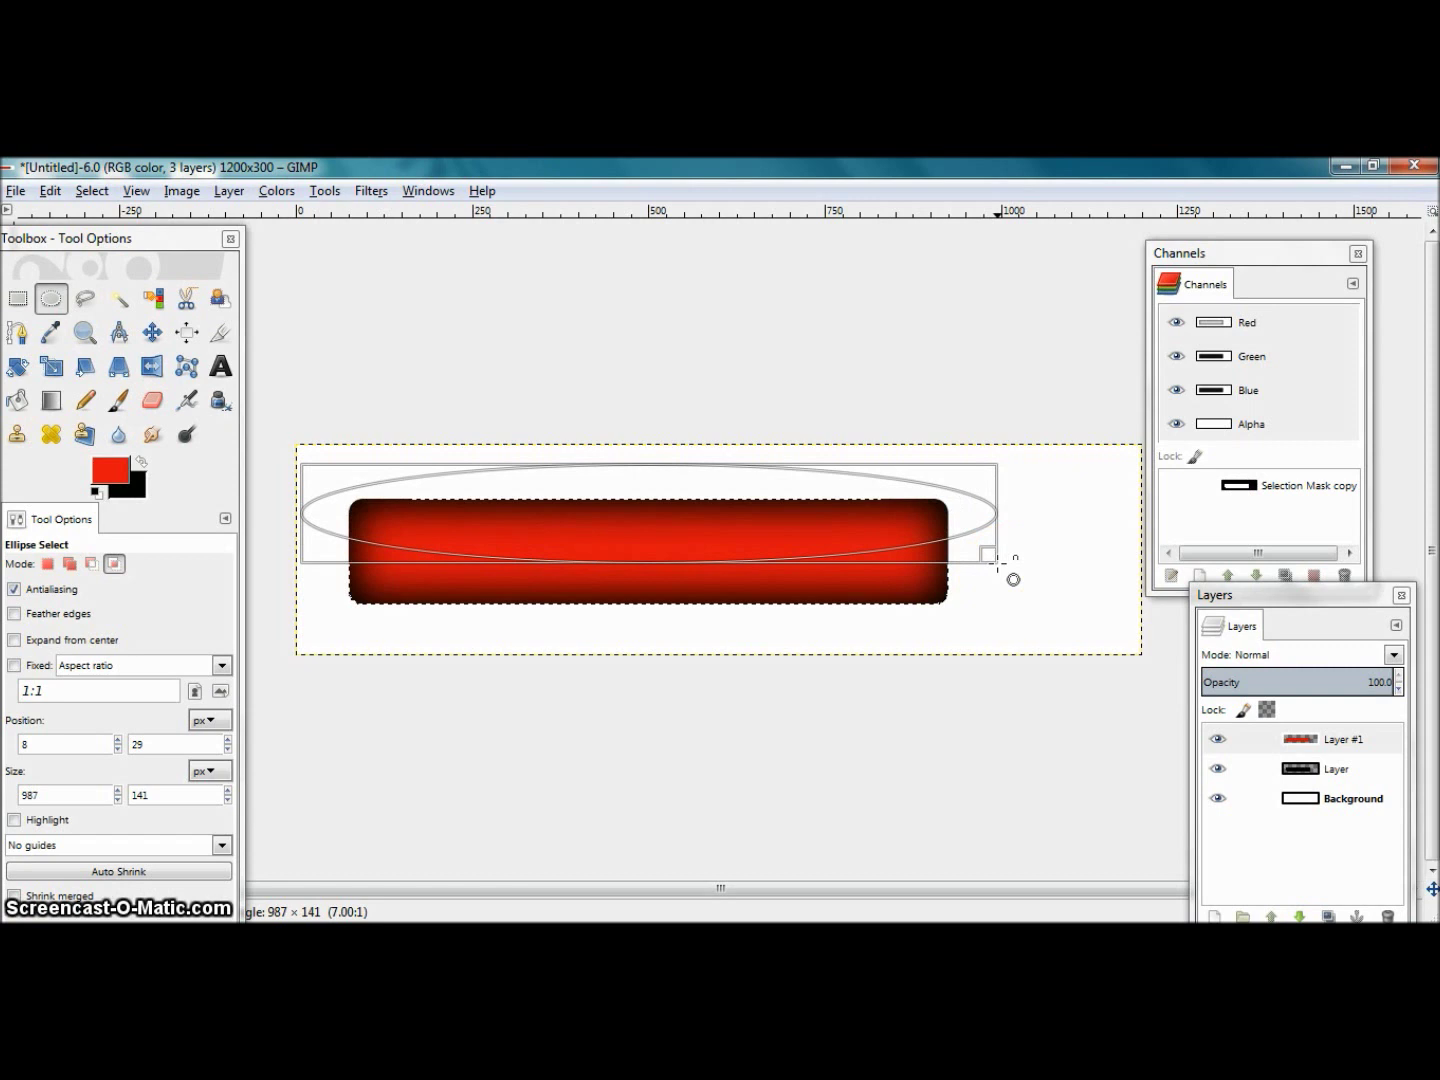
left_click(1000, 565)
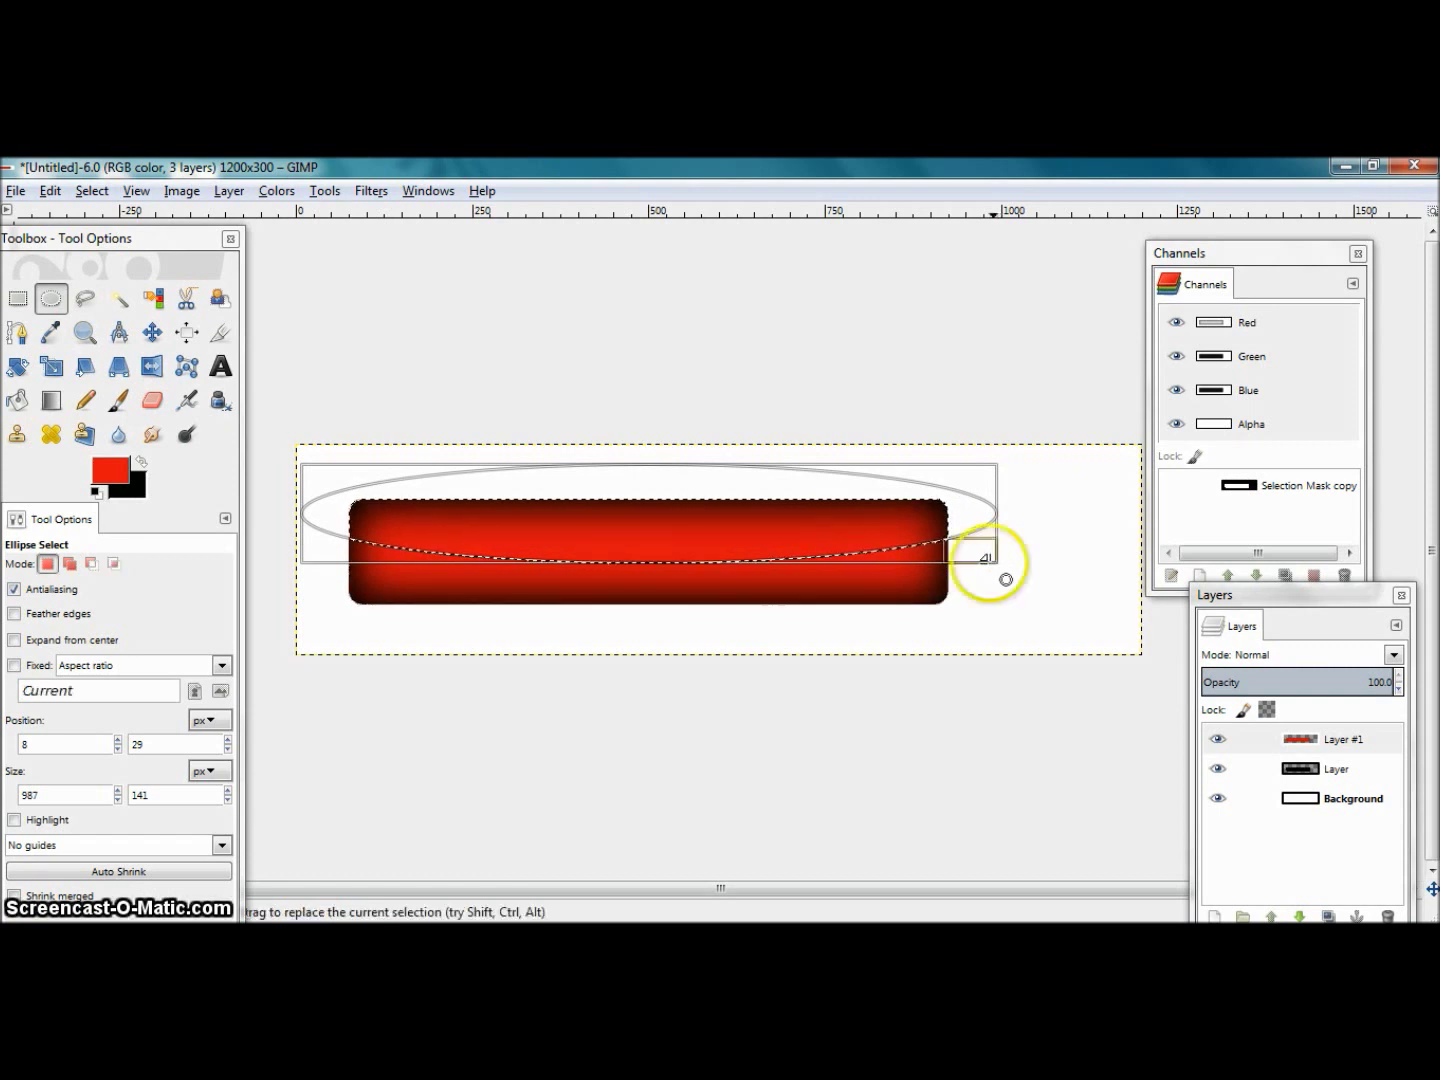
left_click(942, 536)
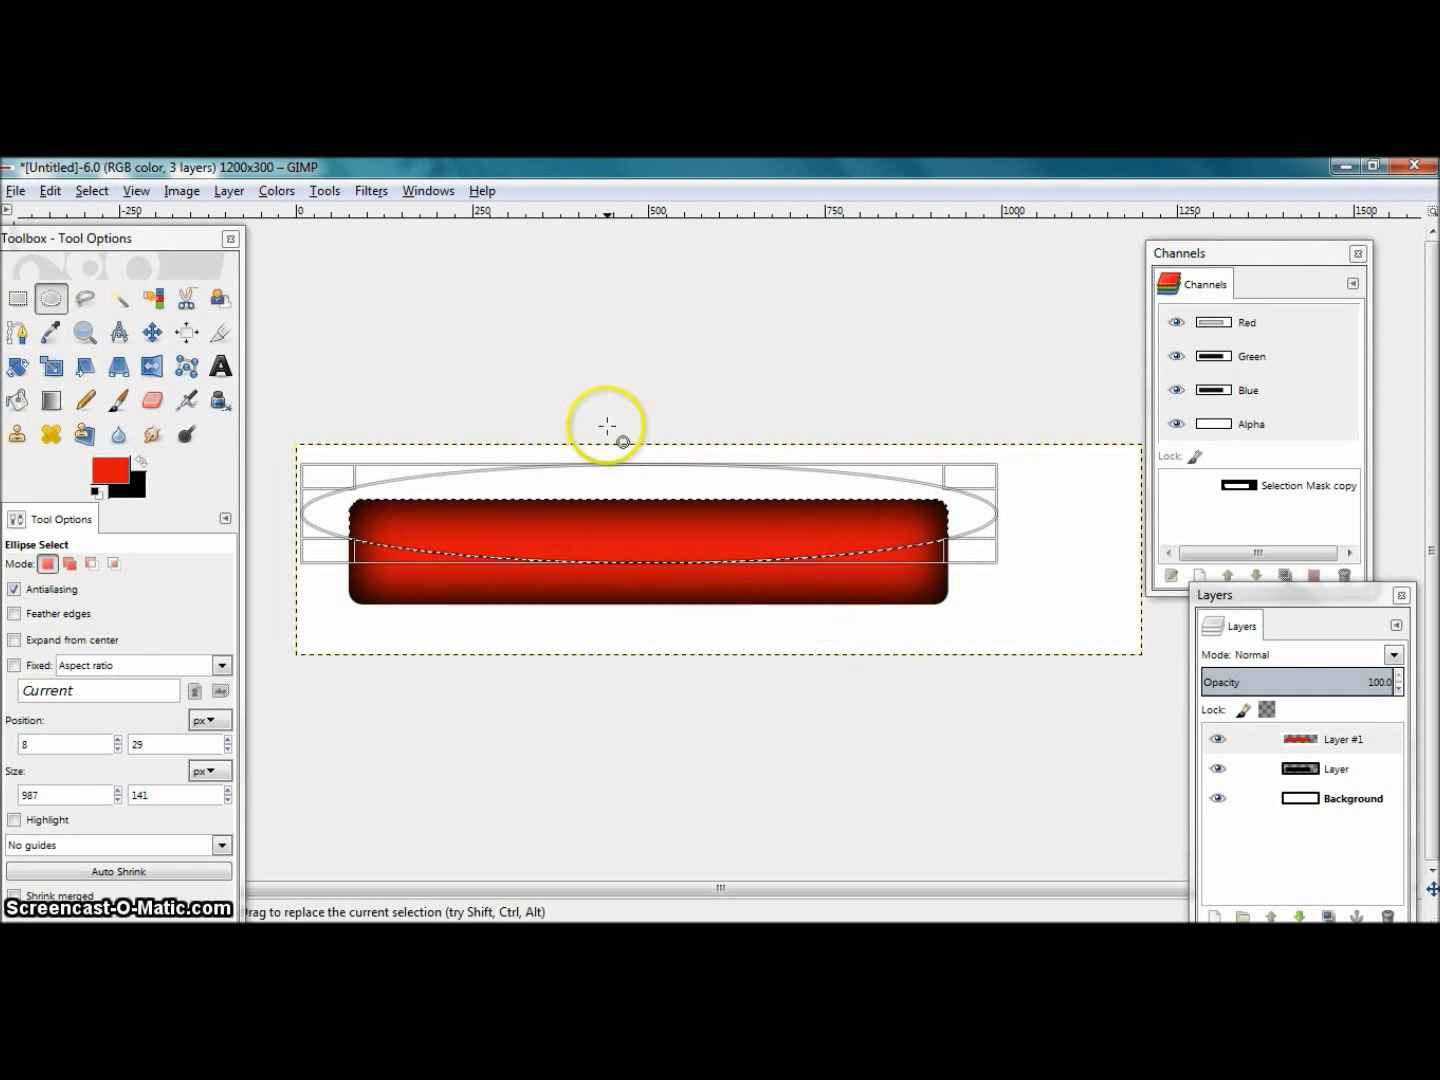
Shrink the intersected selection slightly inward.
left_click(96, 194)
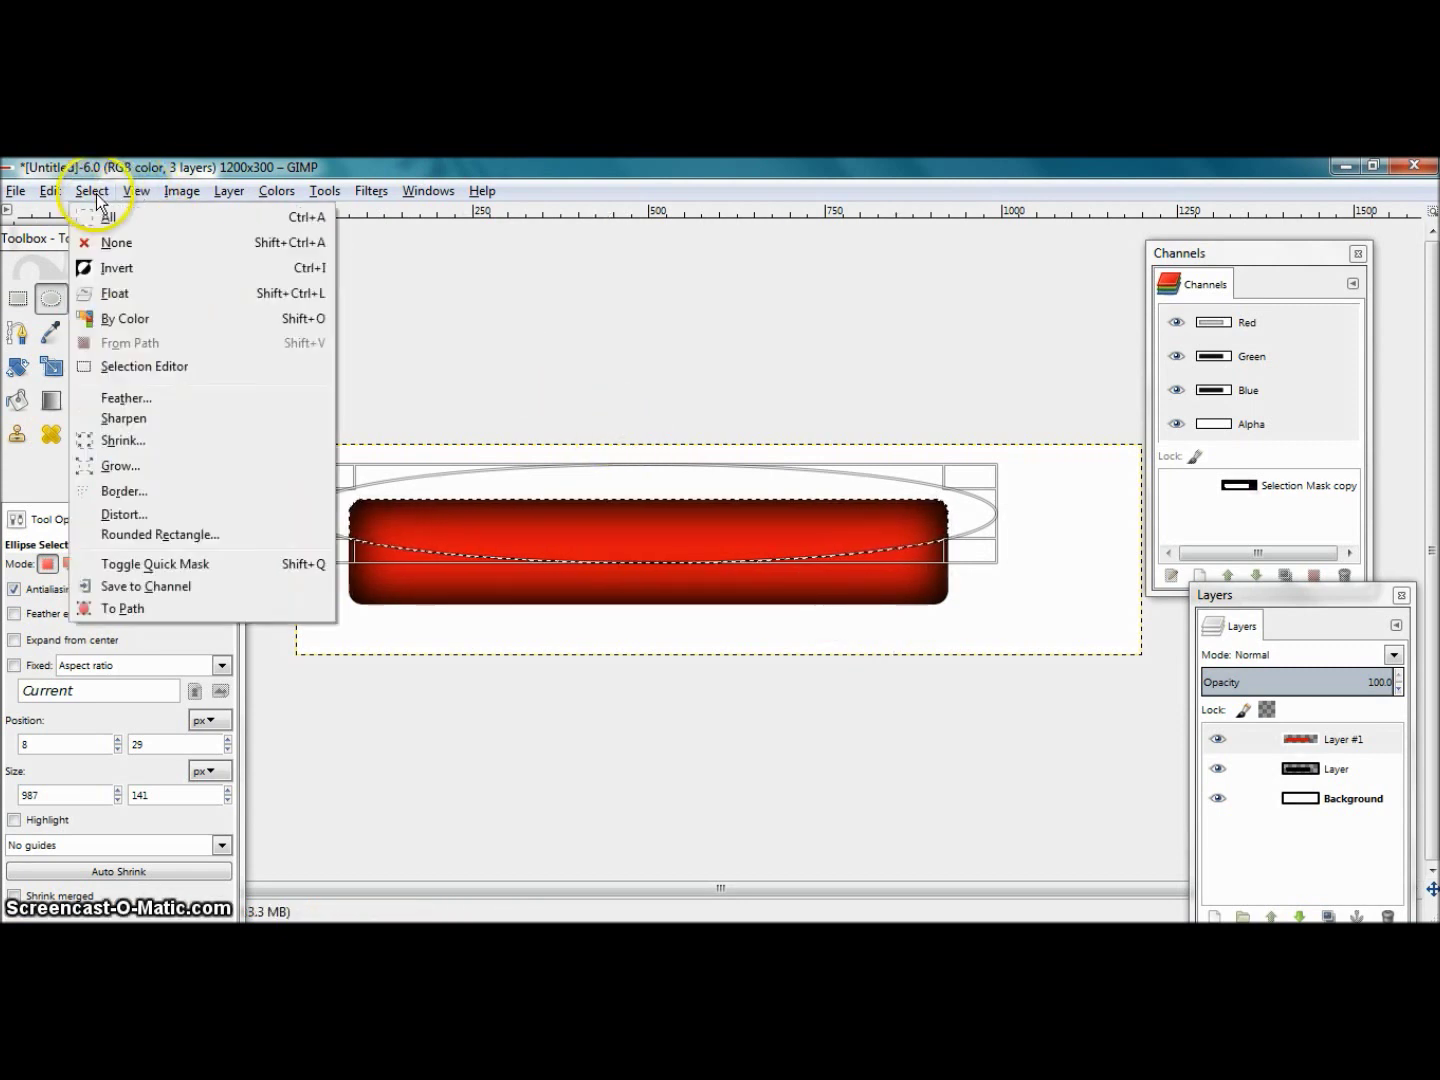
left_click(122, 440)
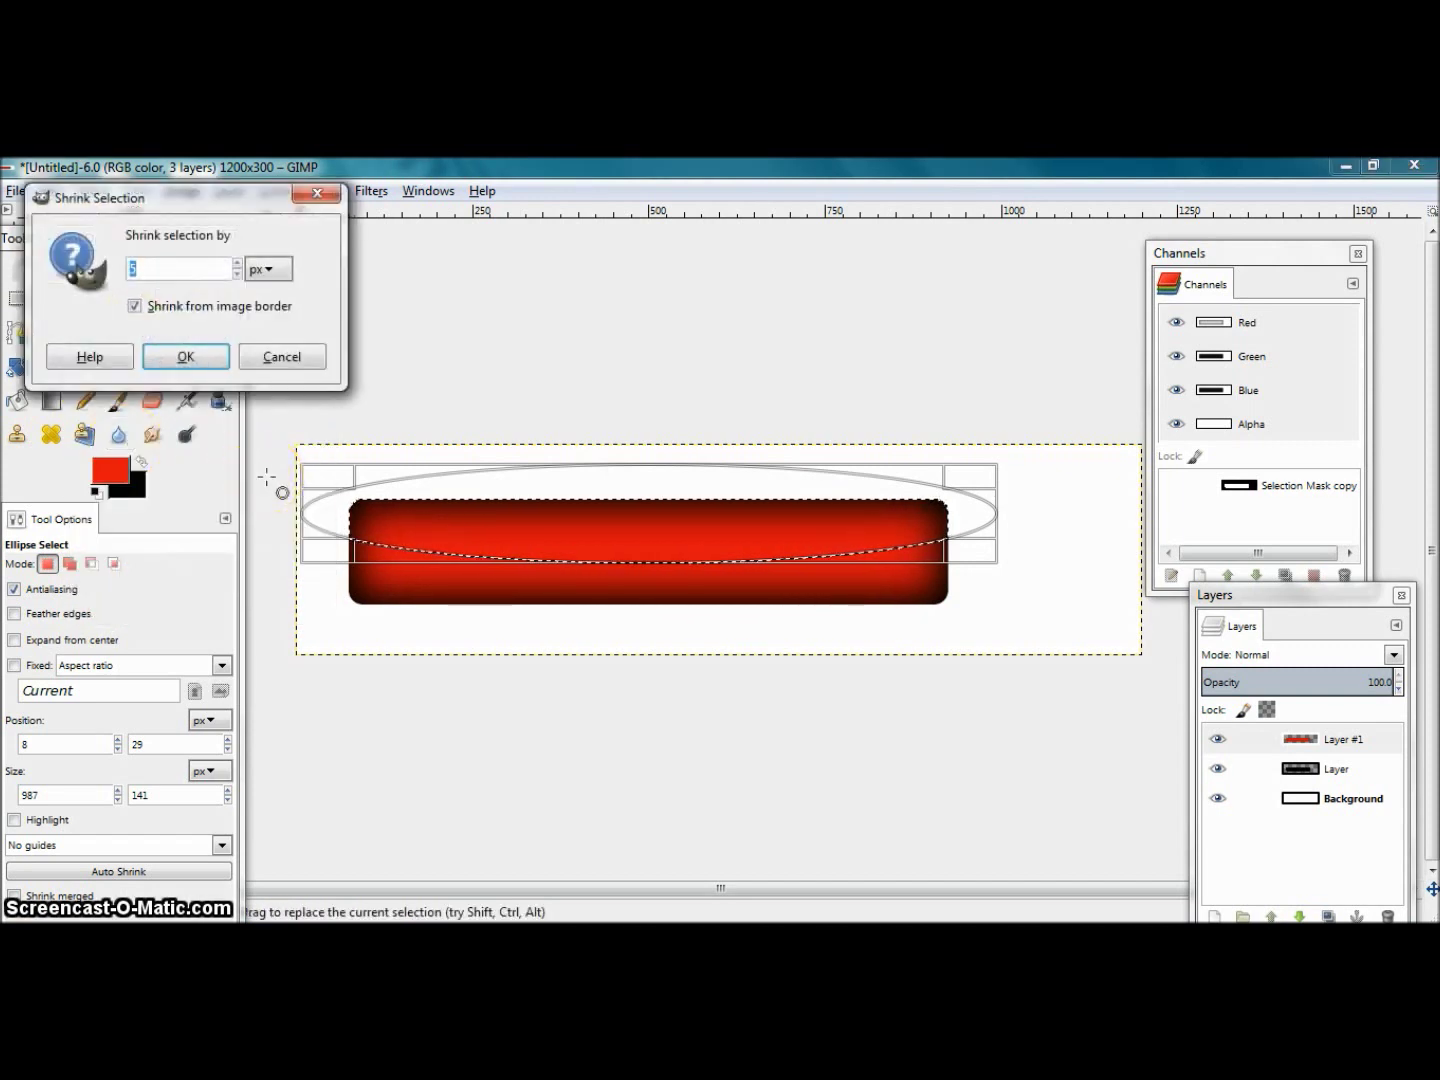
key("Return")
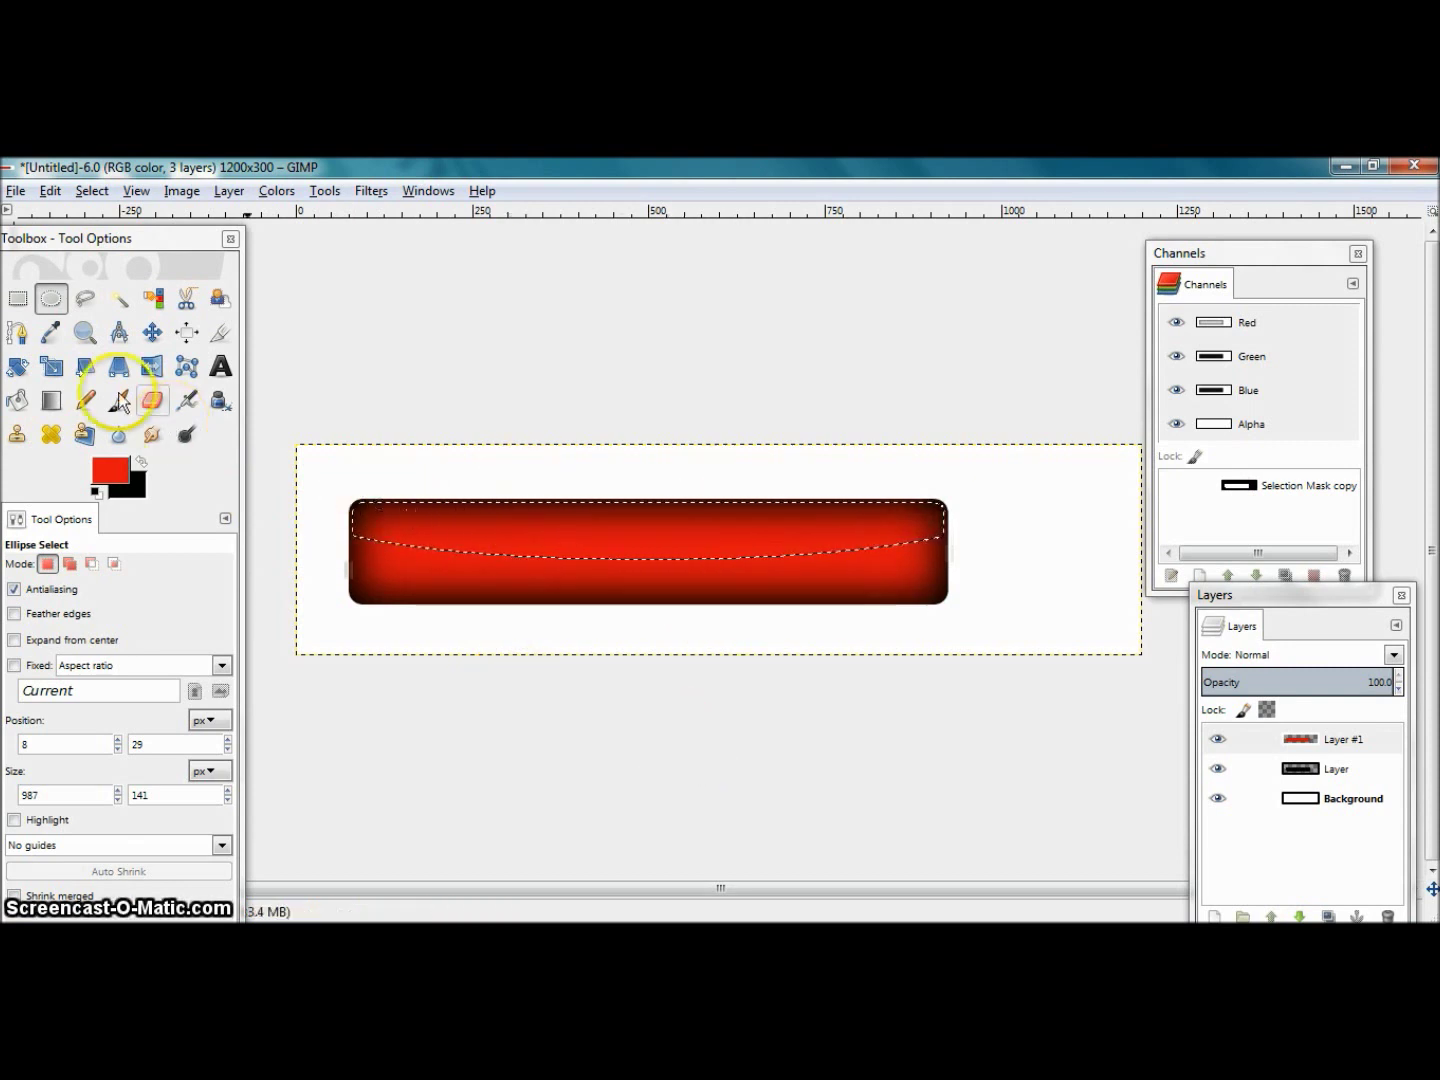
With a white foreground, drag an FG to Transparent gradient downward across the bar's selected top.
left_click(51, 401)
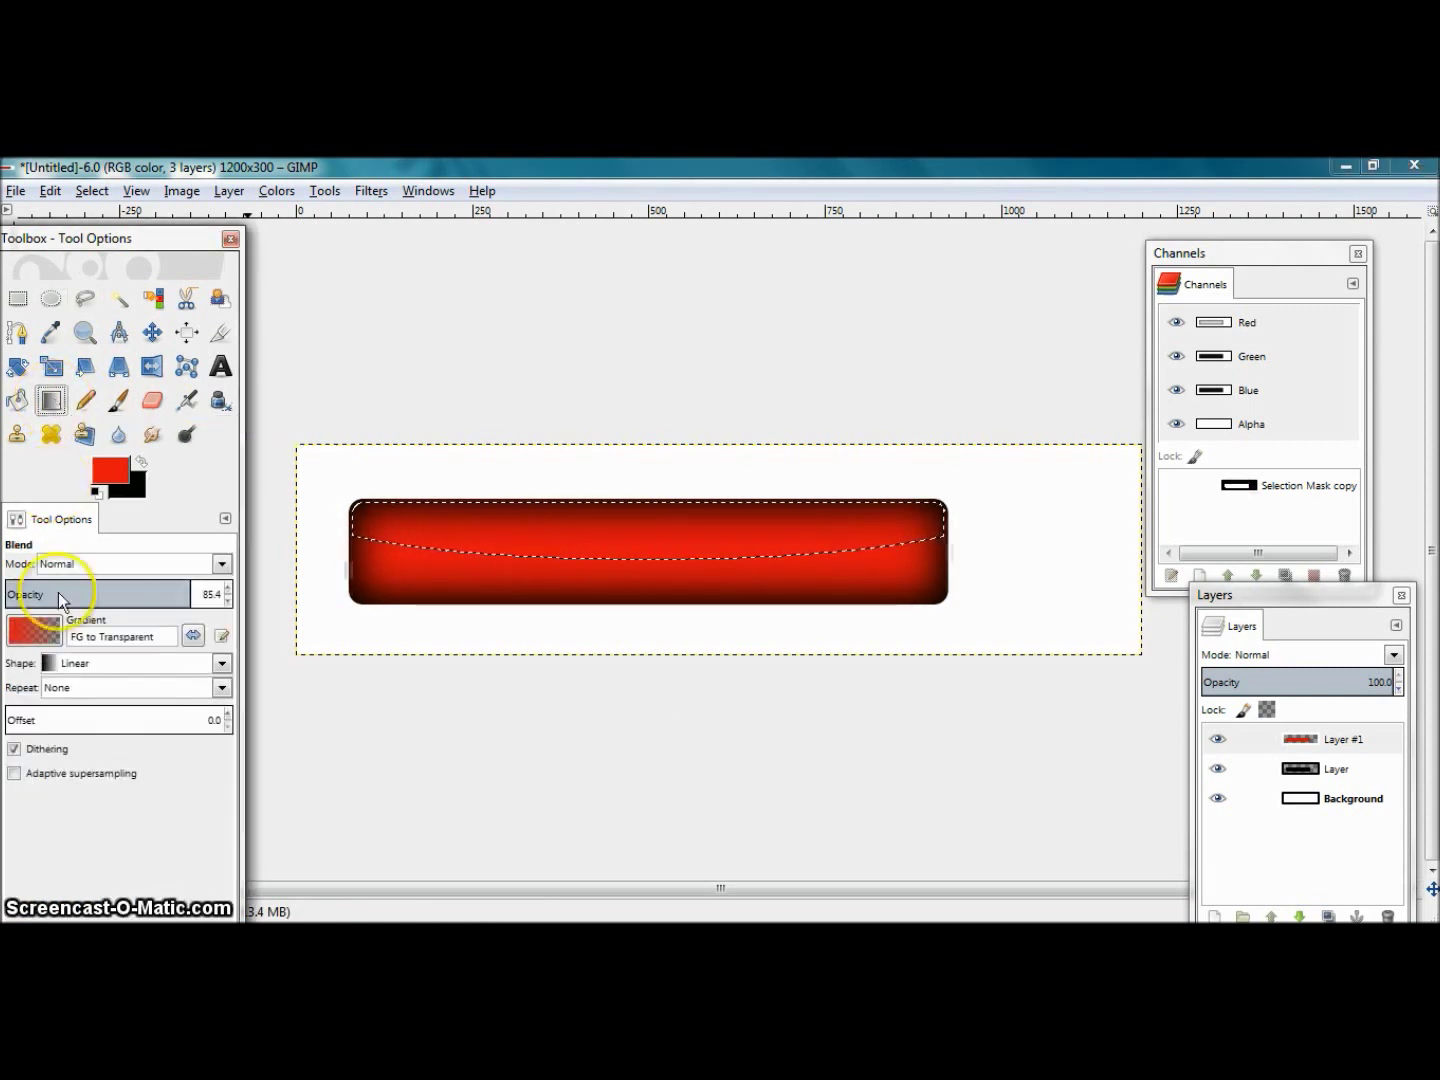
left_click(83, 593)
left_click(110, 470)
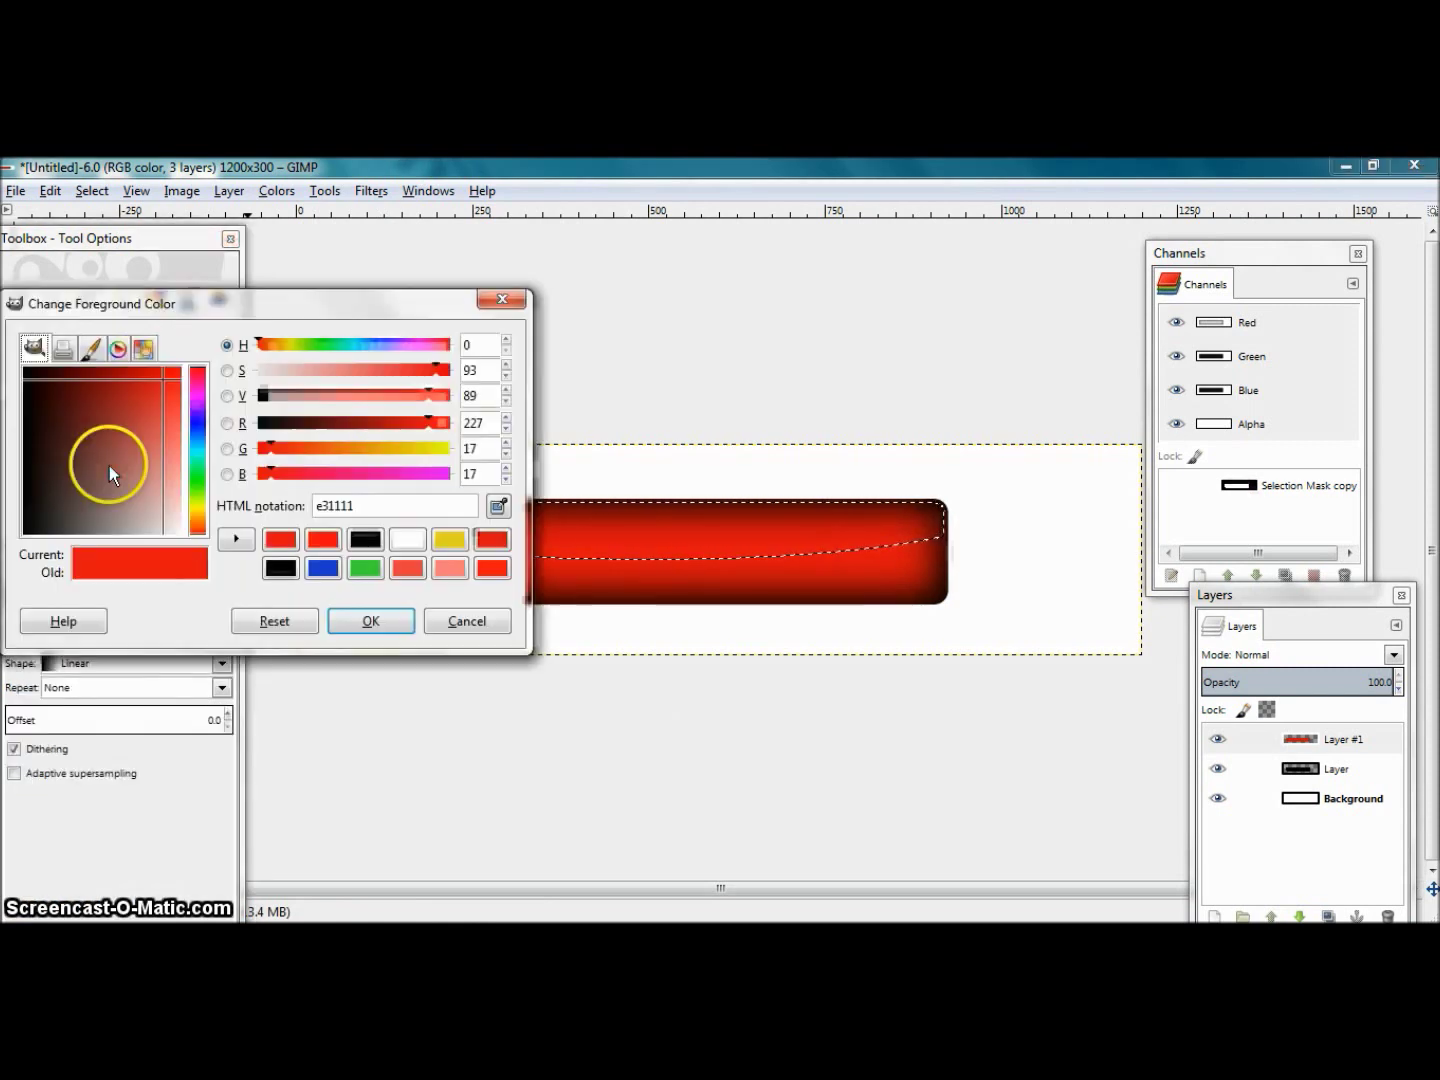
left_click(410, 544)
left_click(378, 621)
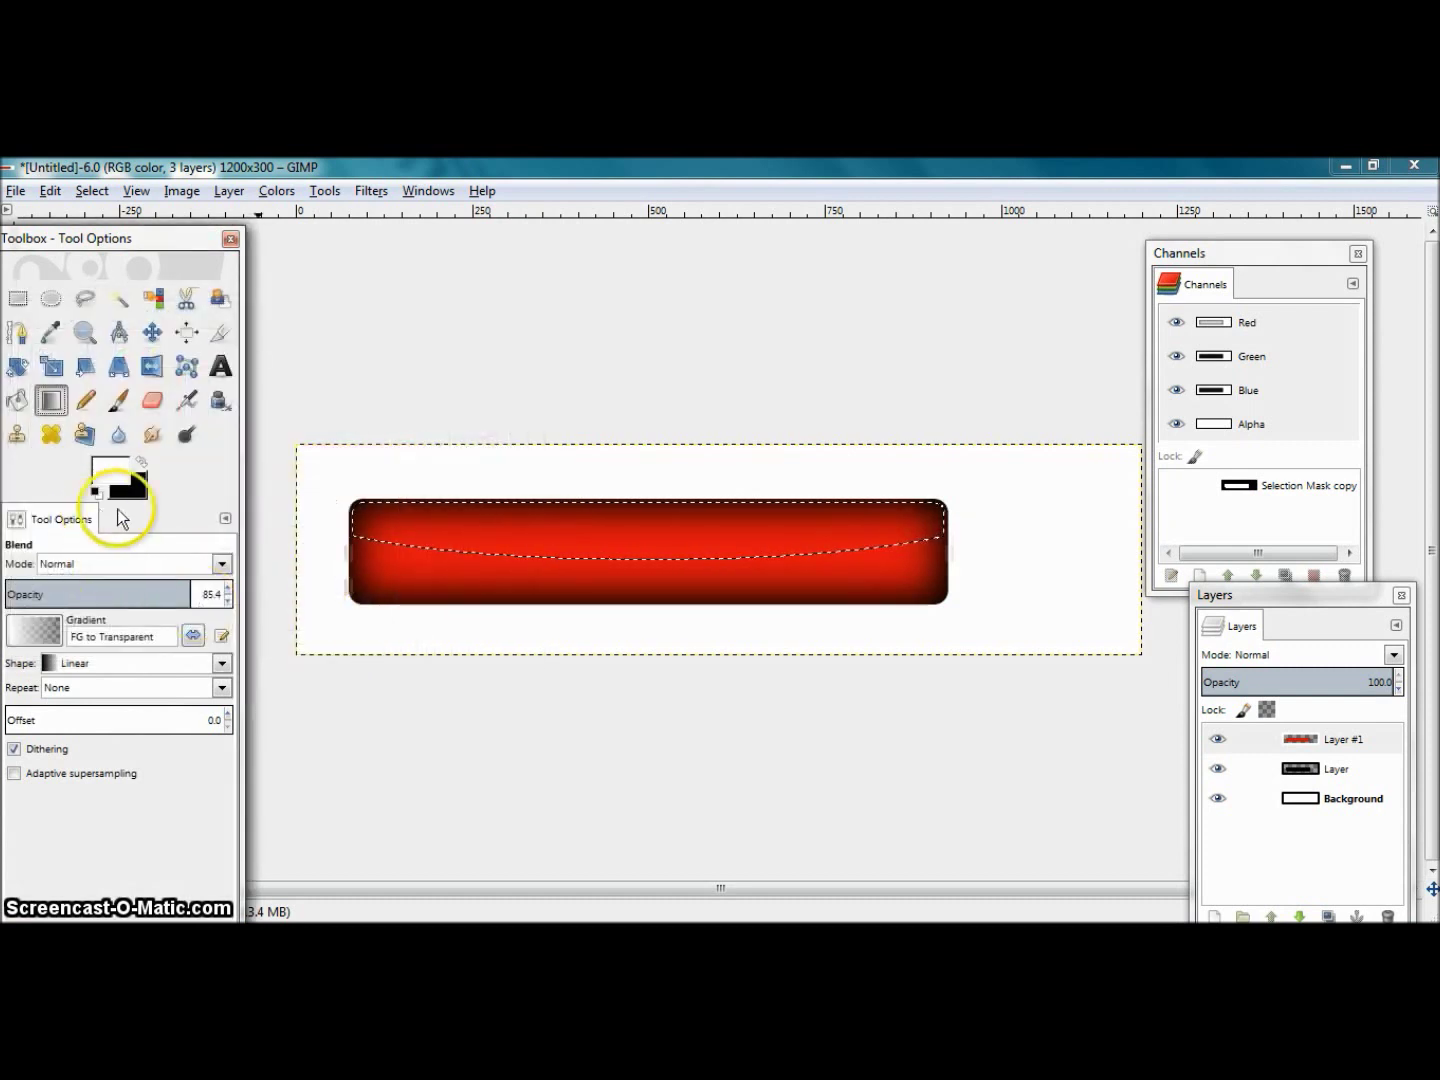
left_click(35, 634)
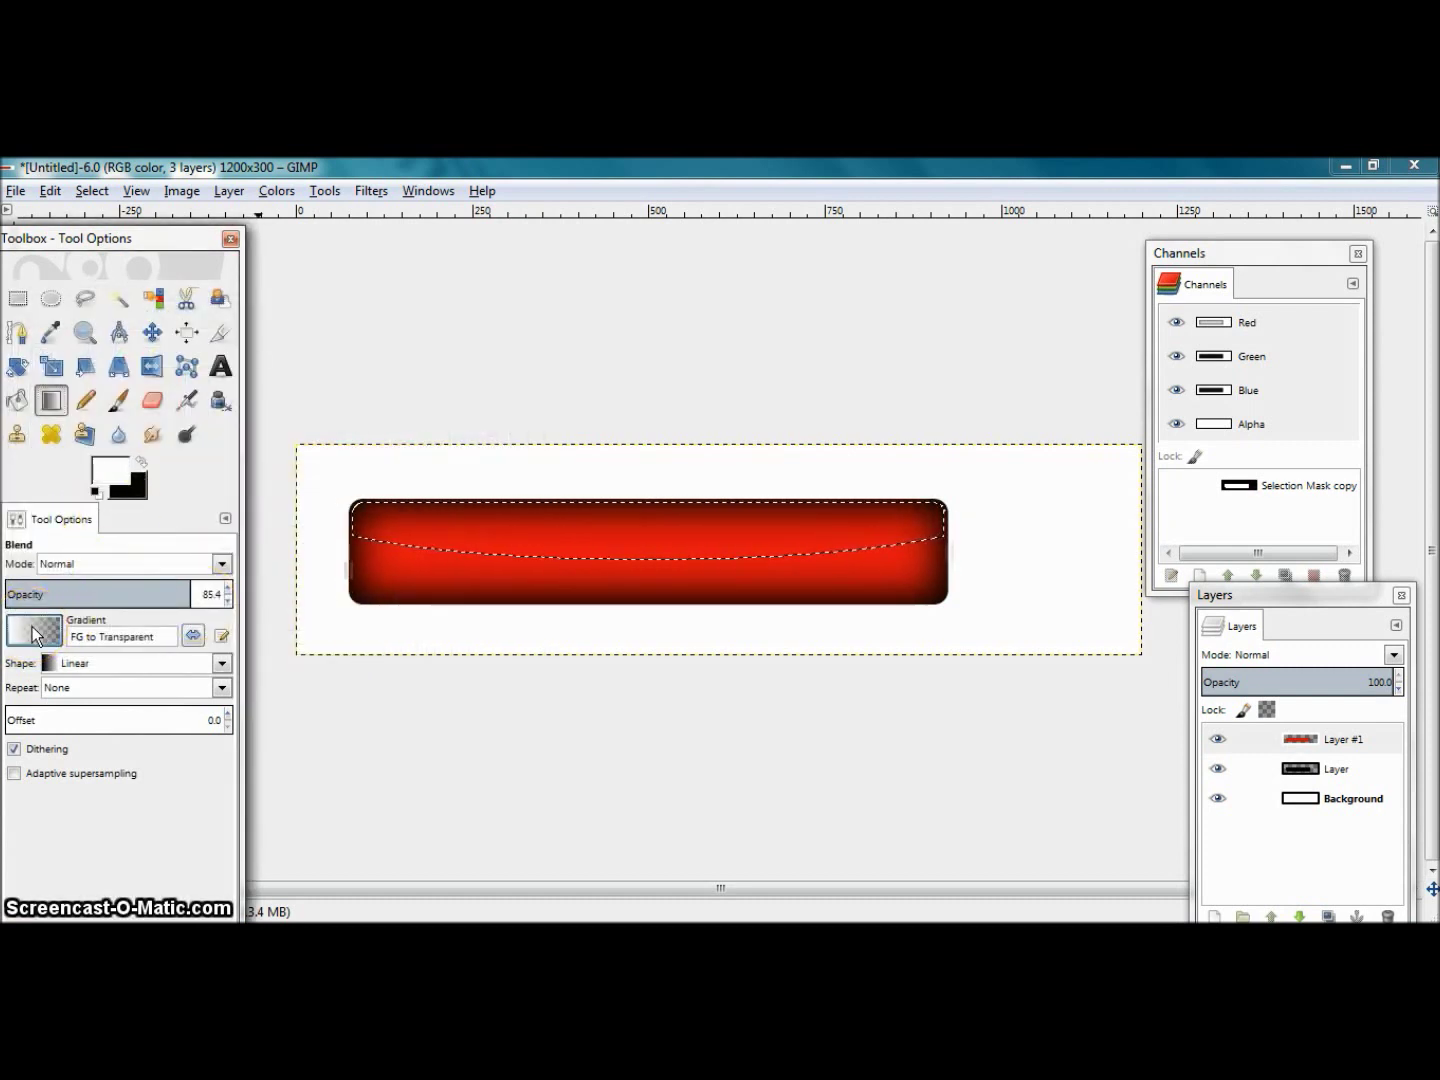
left_click(36, 632)
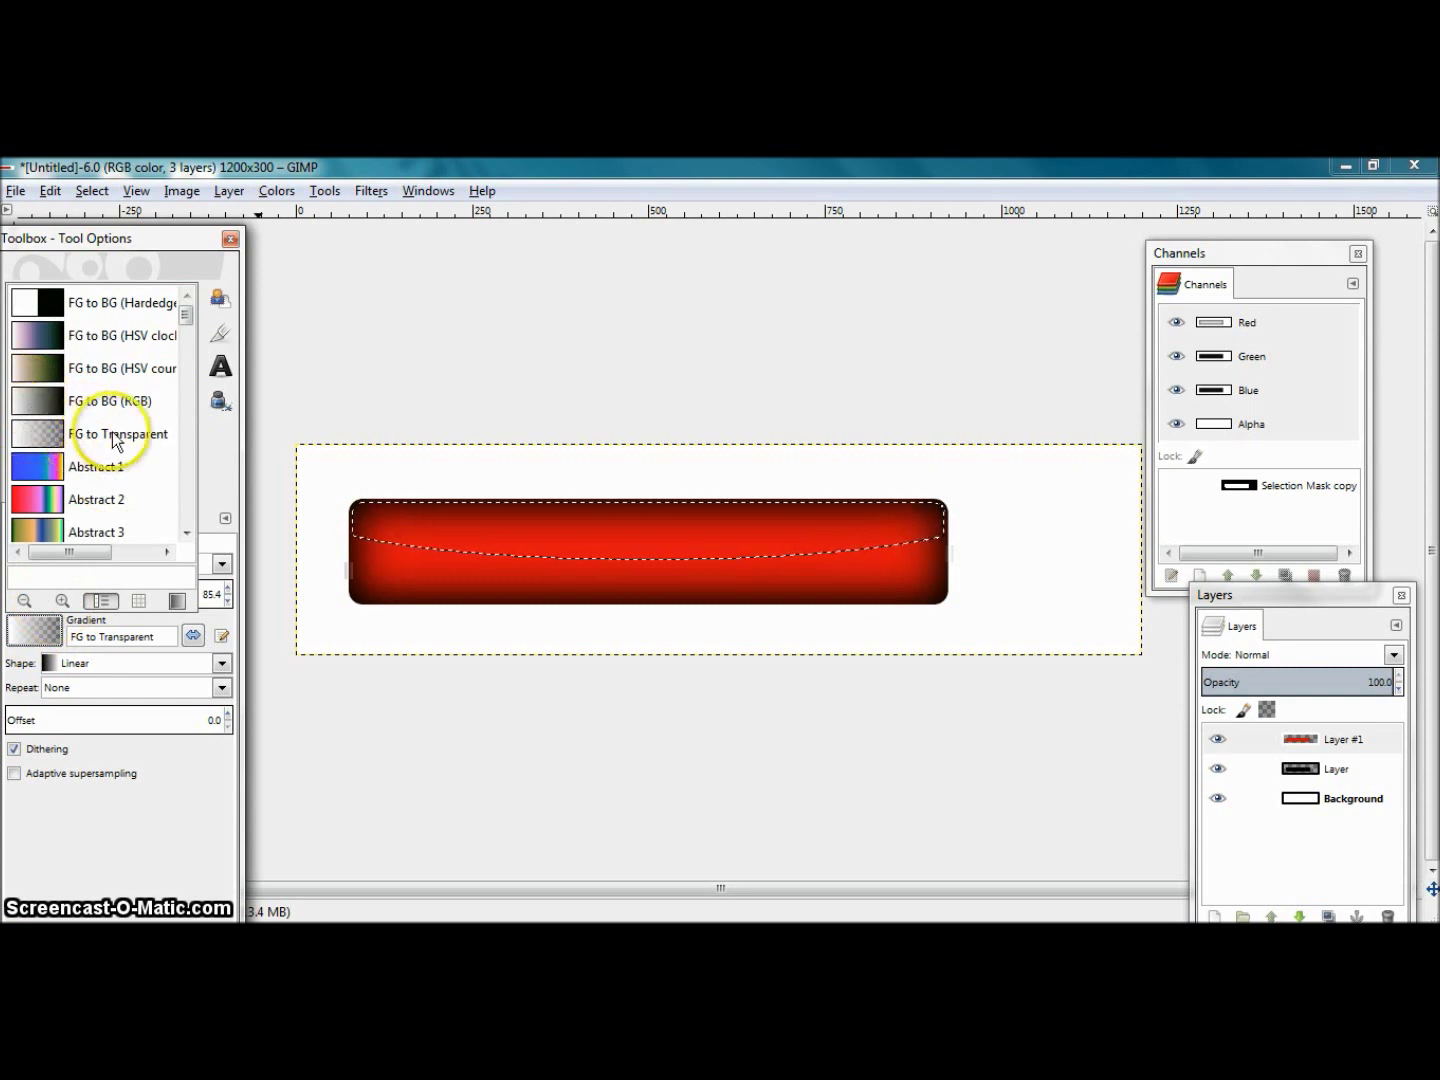
left_click(36, 630)
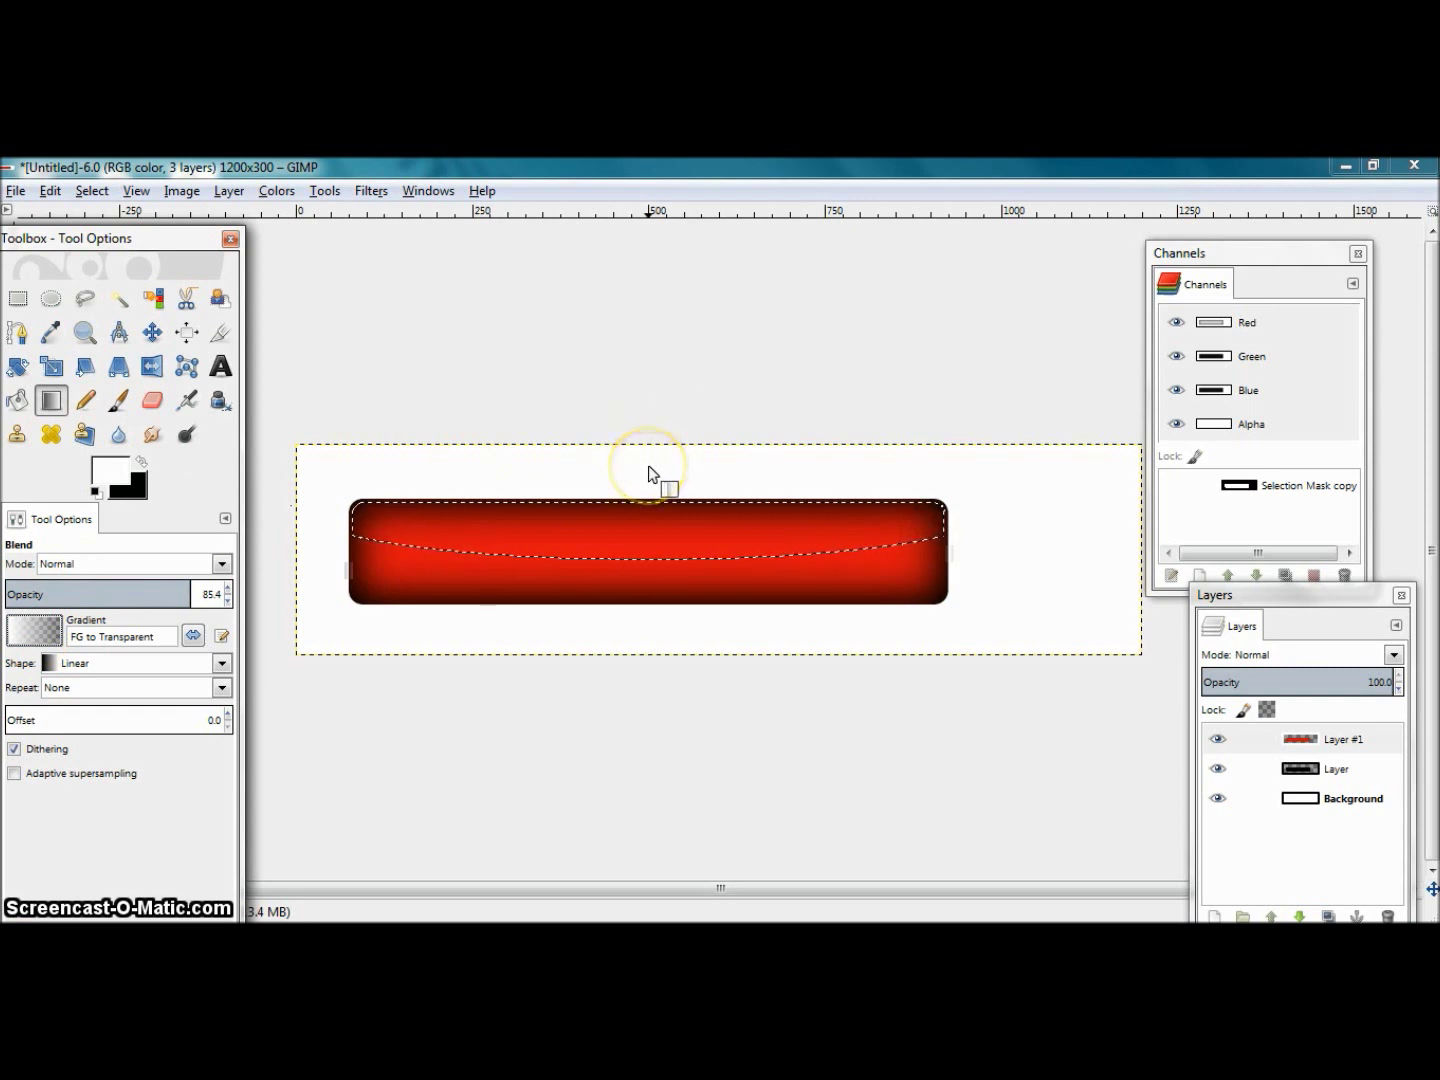
left_click_drag(648, 466, 647, 570)
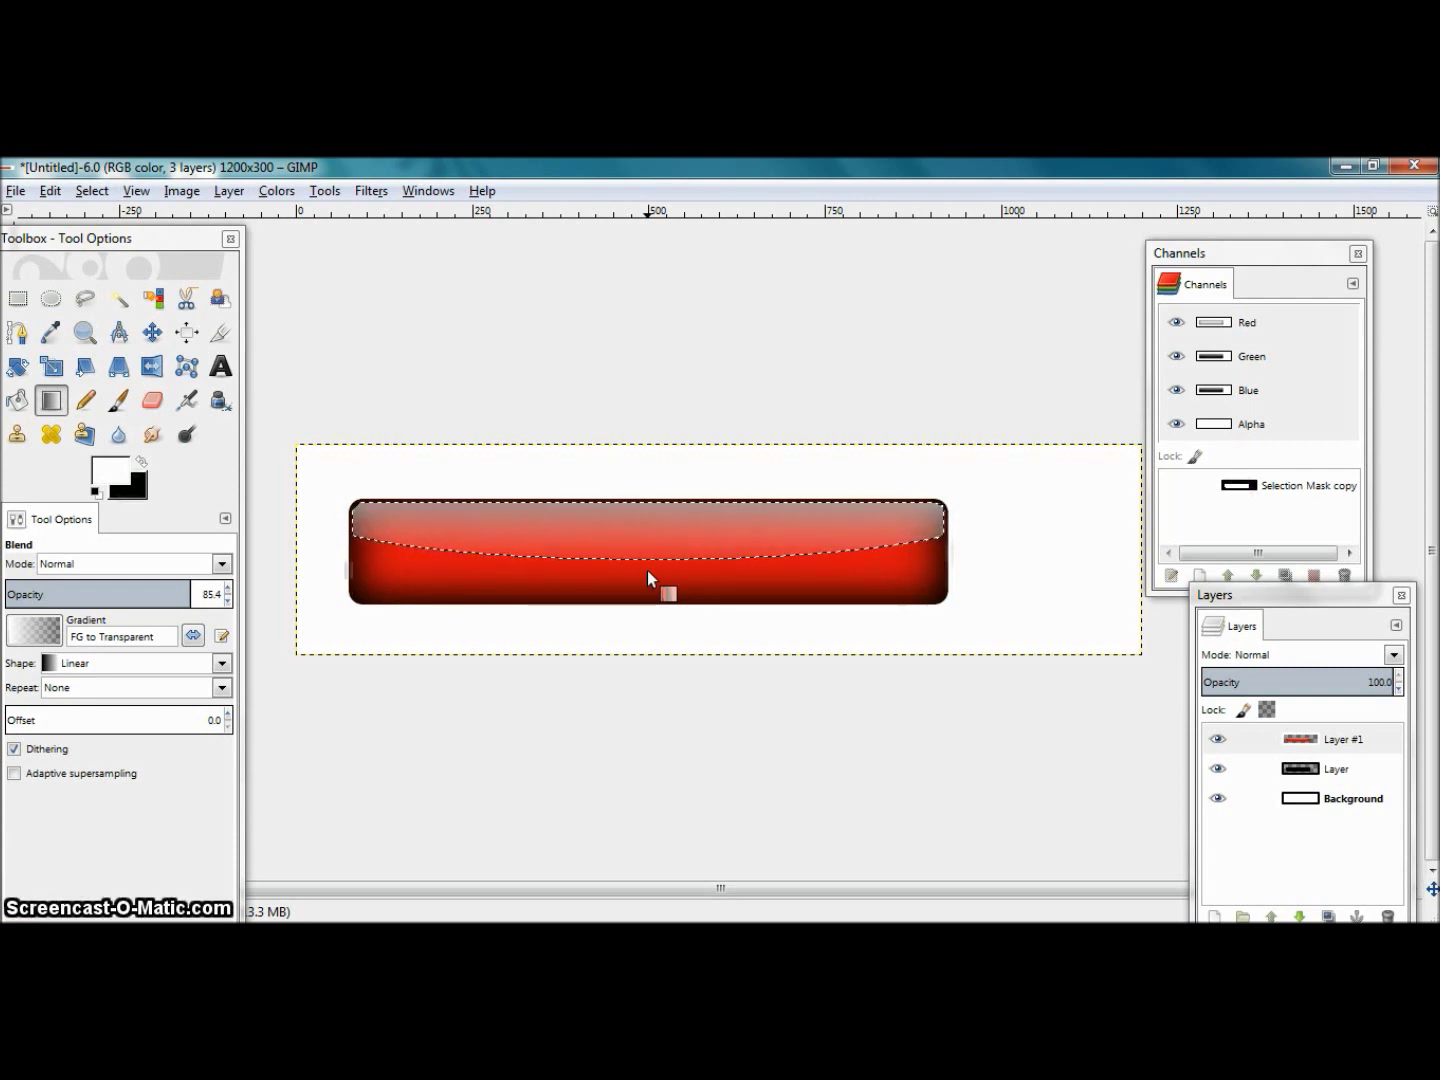
Type 'Welcome To My Auction' in a text box on the red bar and enlarge the box.
left_click(221, 366)
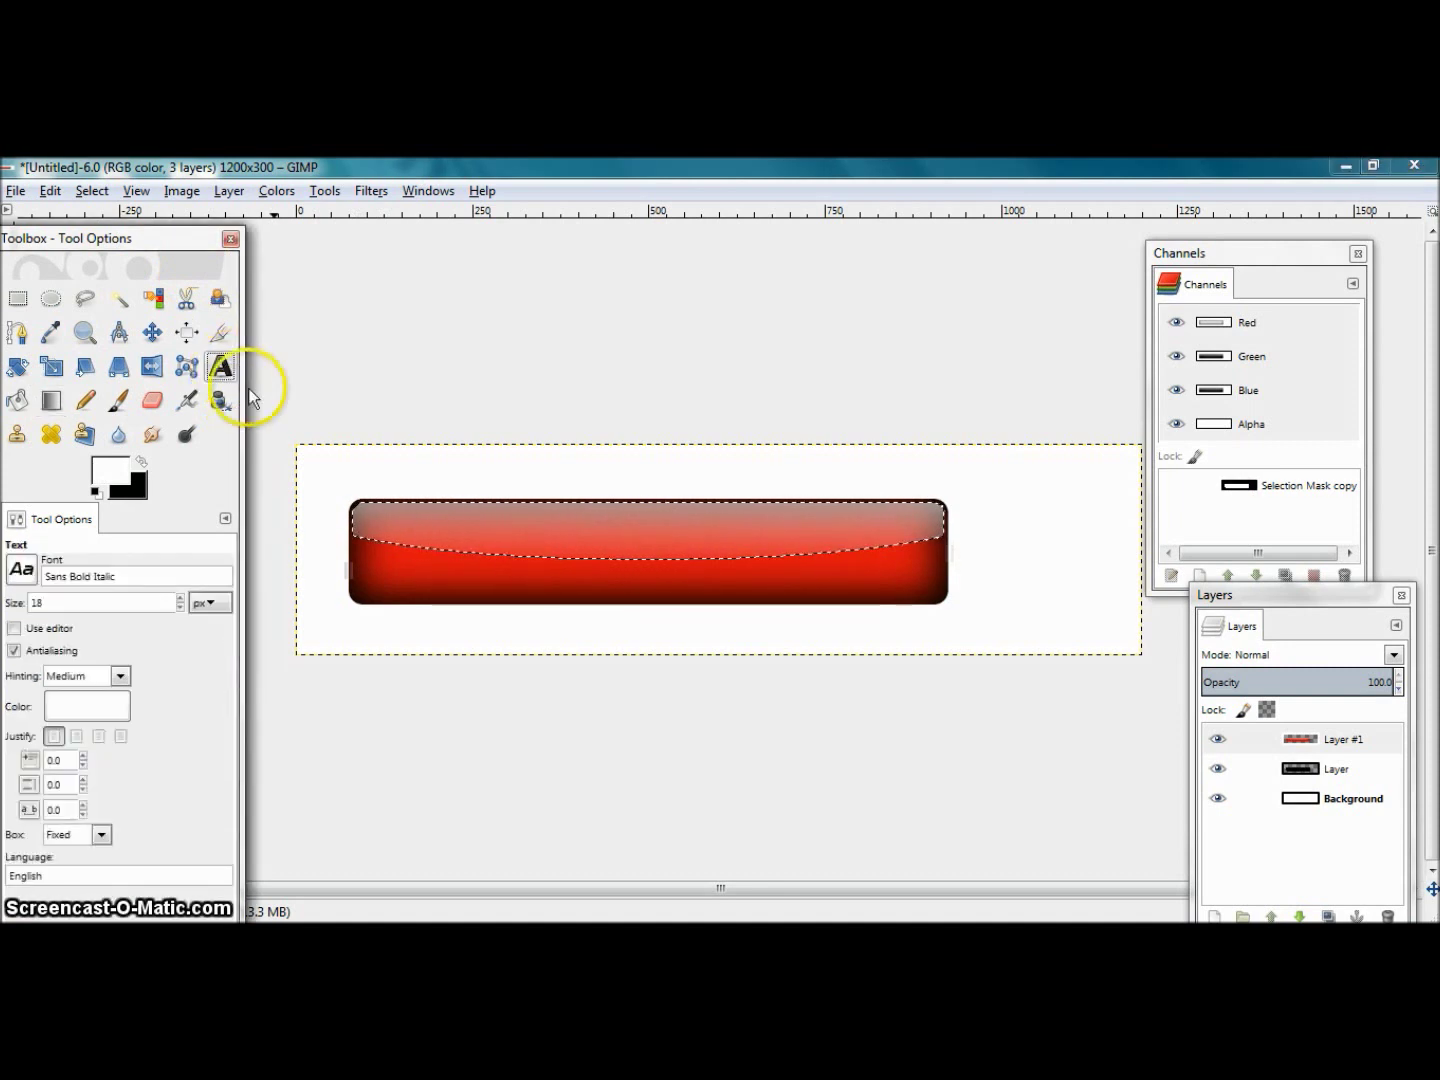
left_click(505, 529)
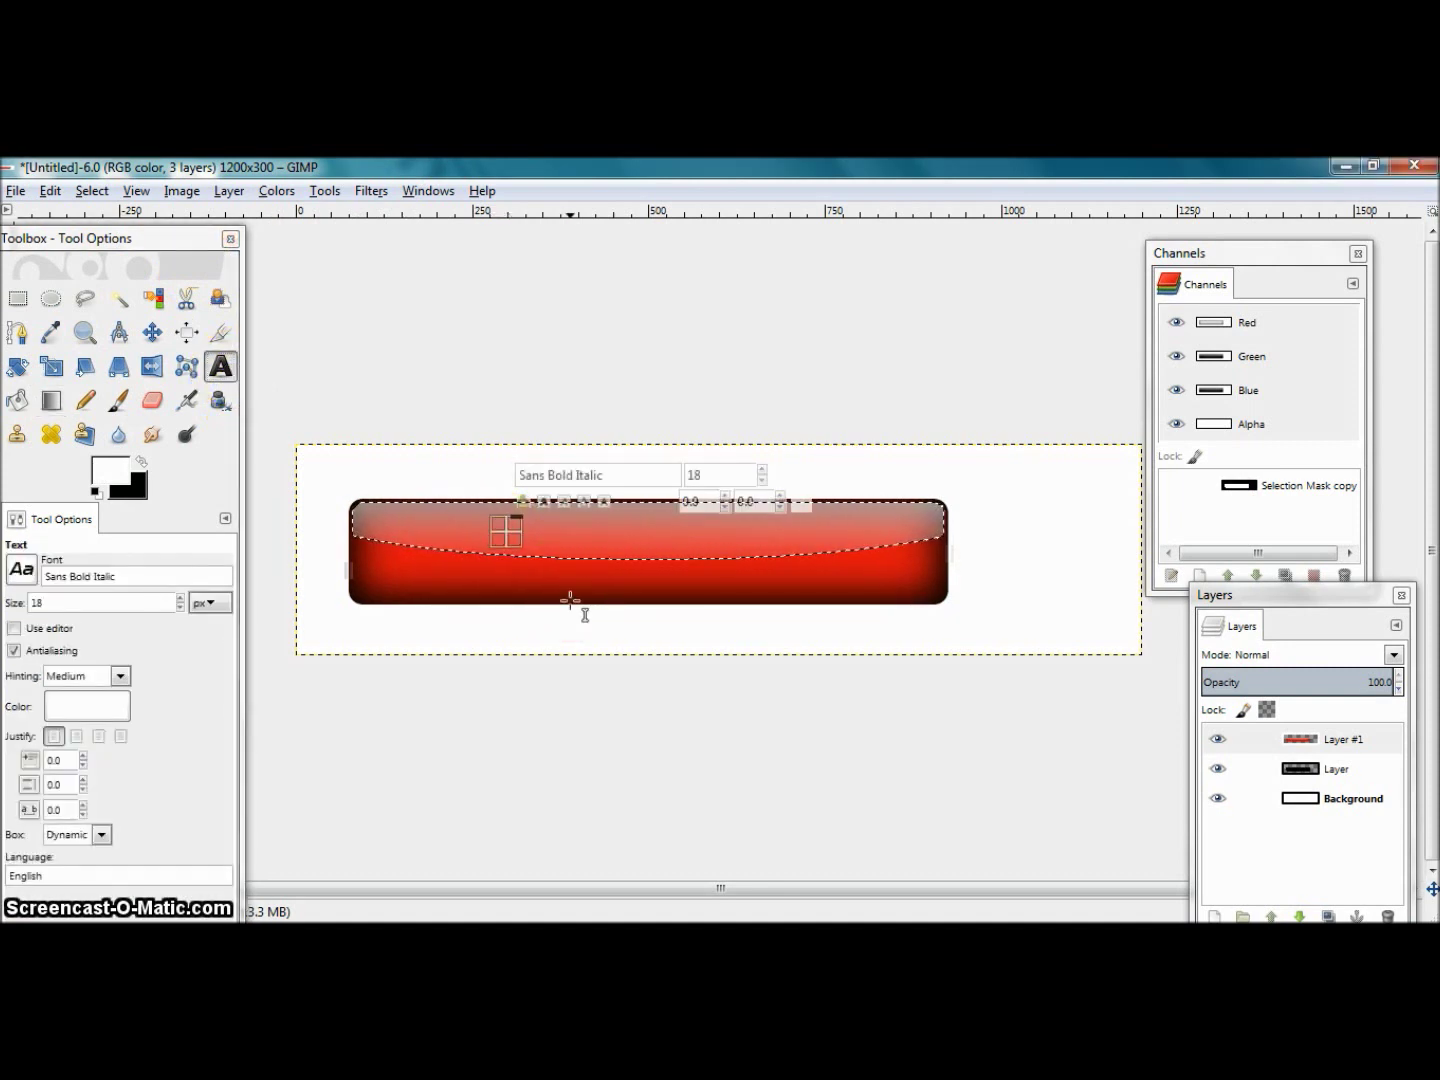
type("We")
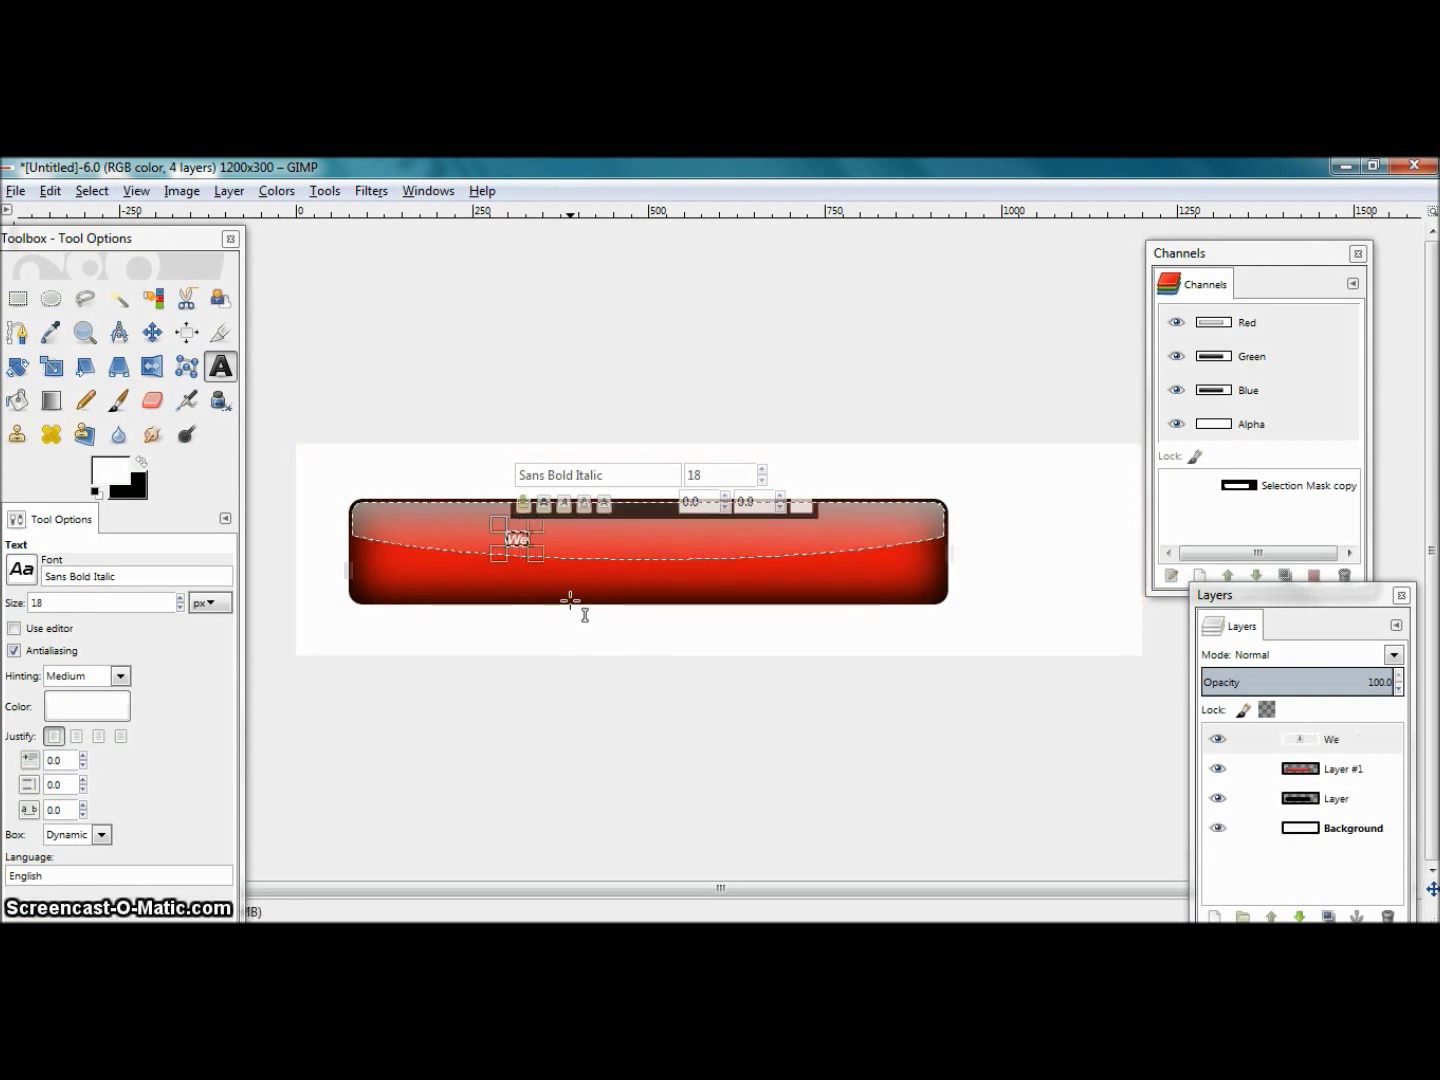
type("lcome")
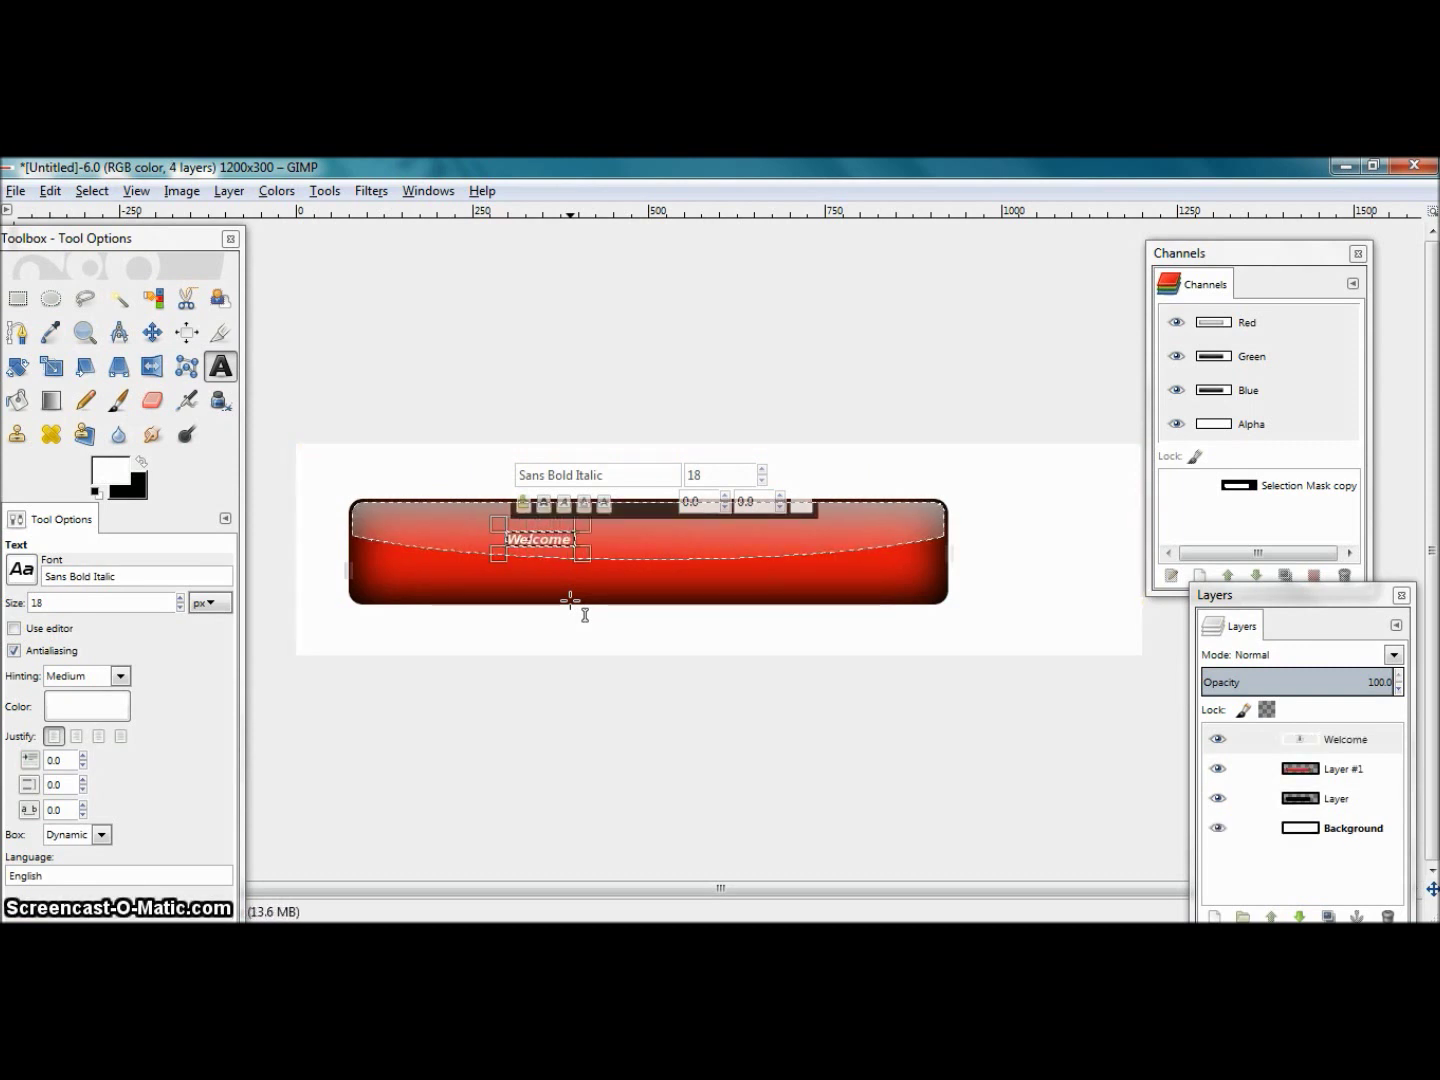
type(" To My A")
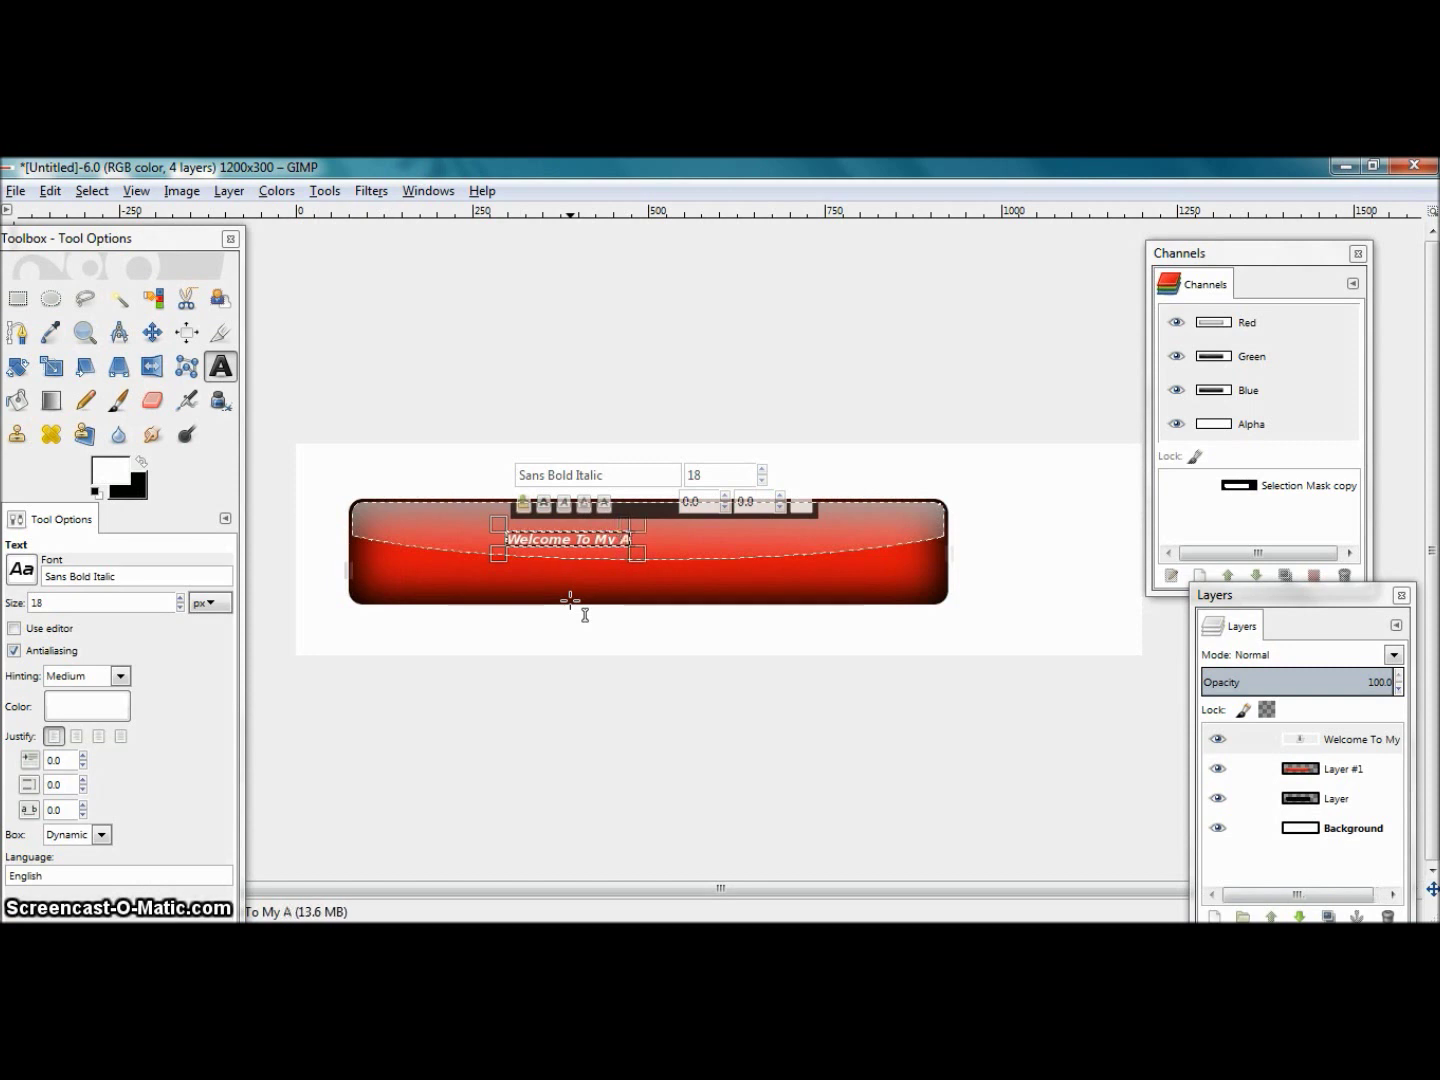
type("uctio")
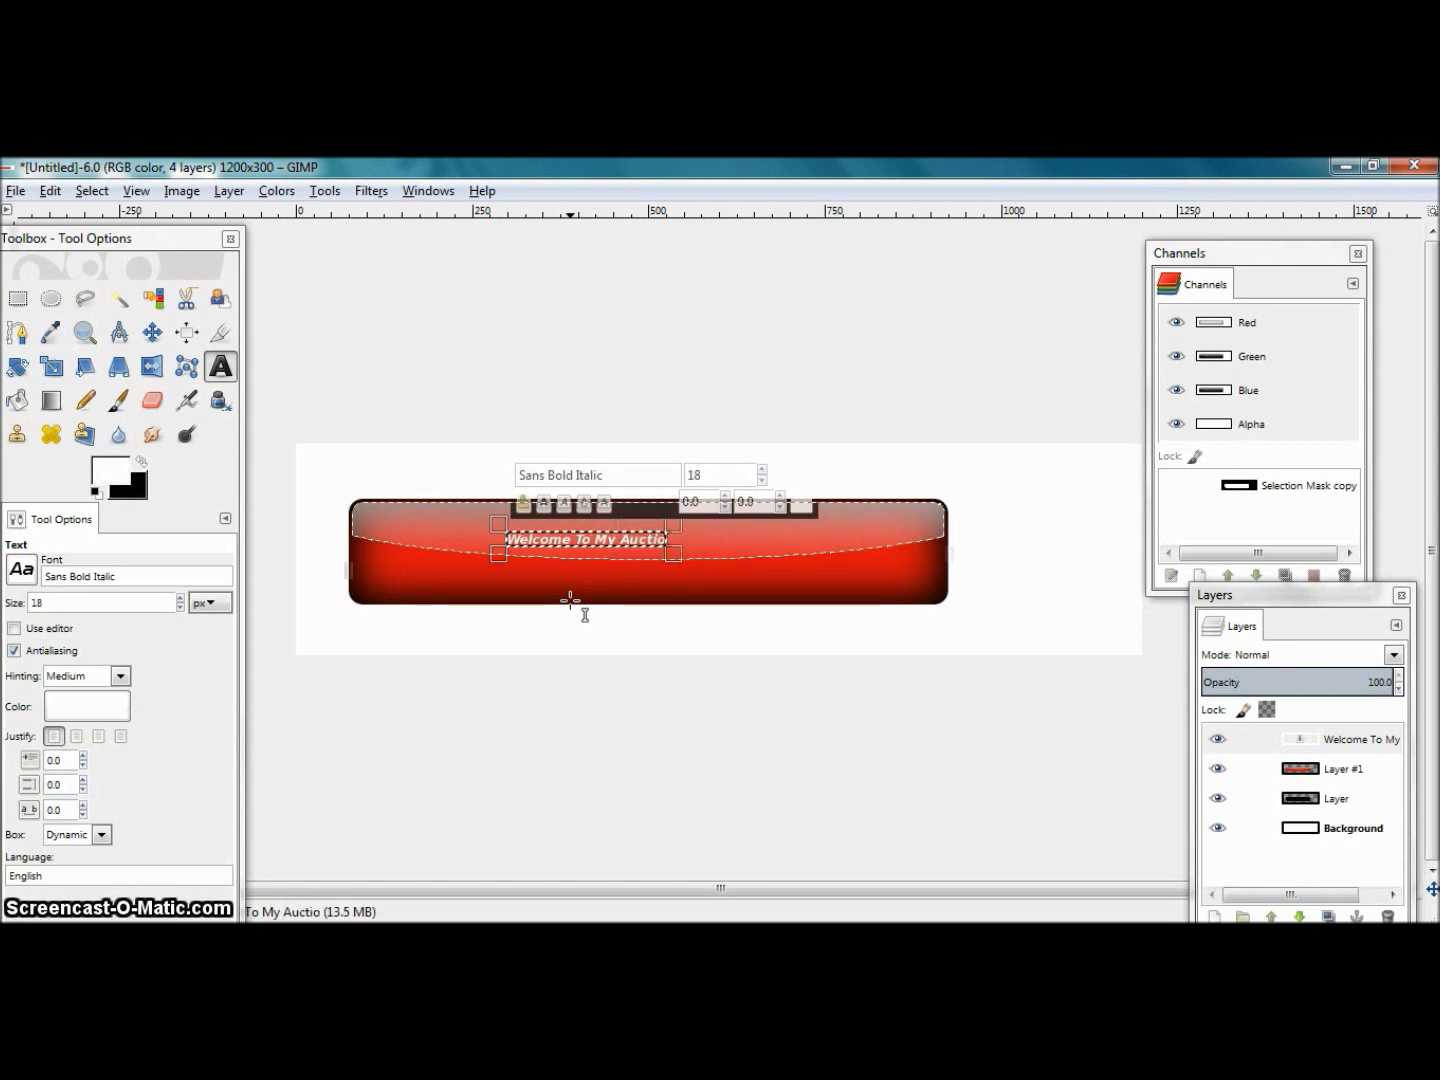
type("n")
left_click_drag(694, 580, 507, 554)
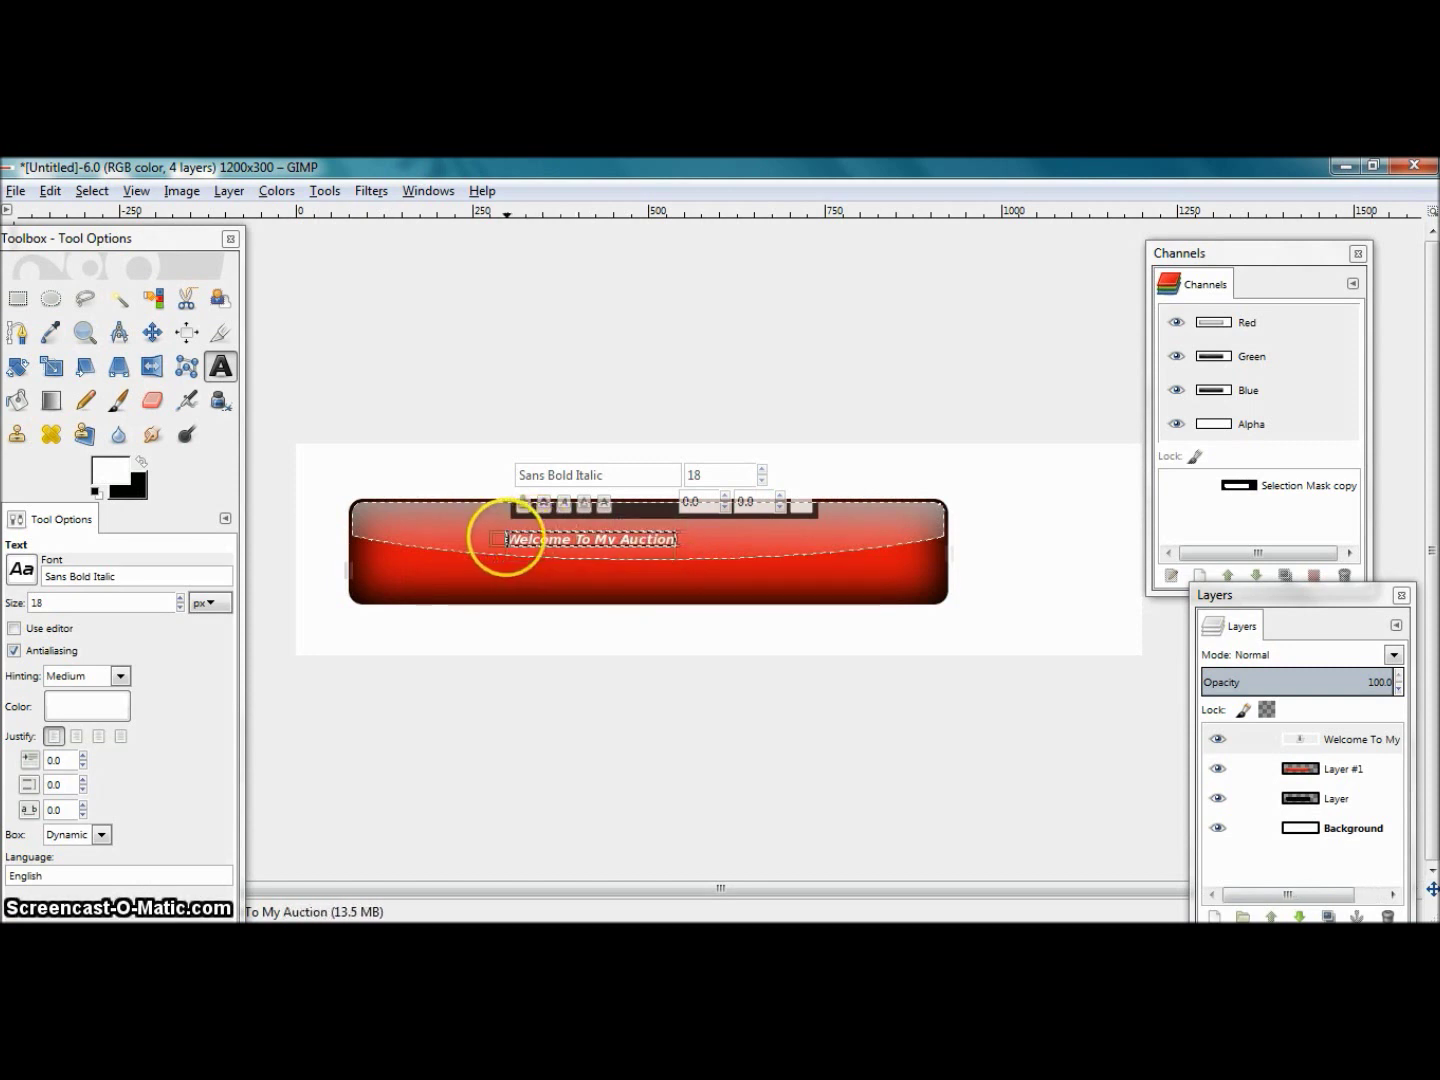
left_click(499, 533)
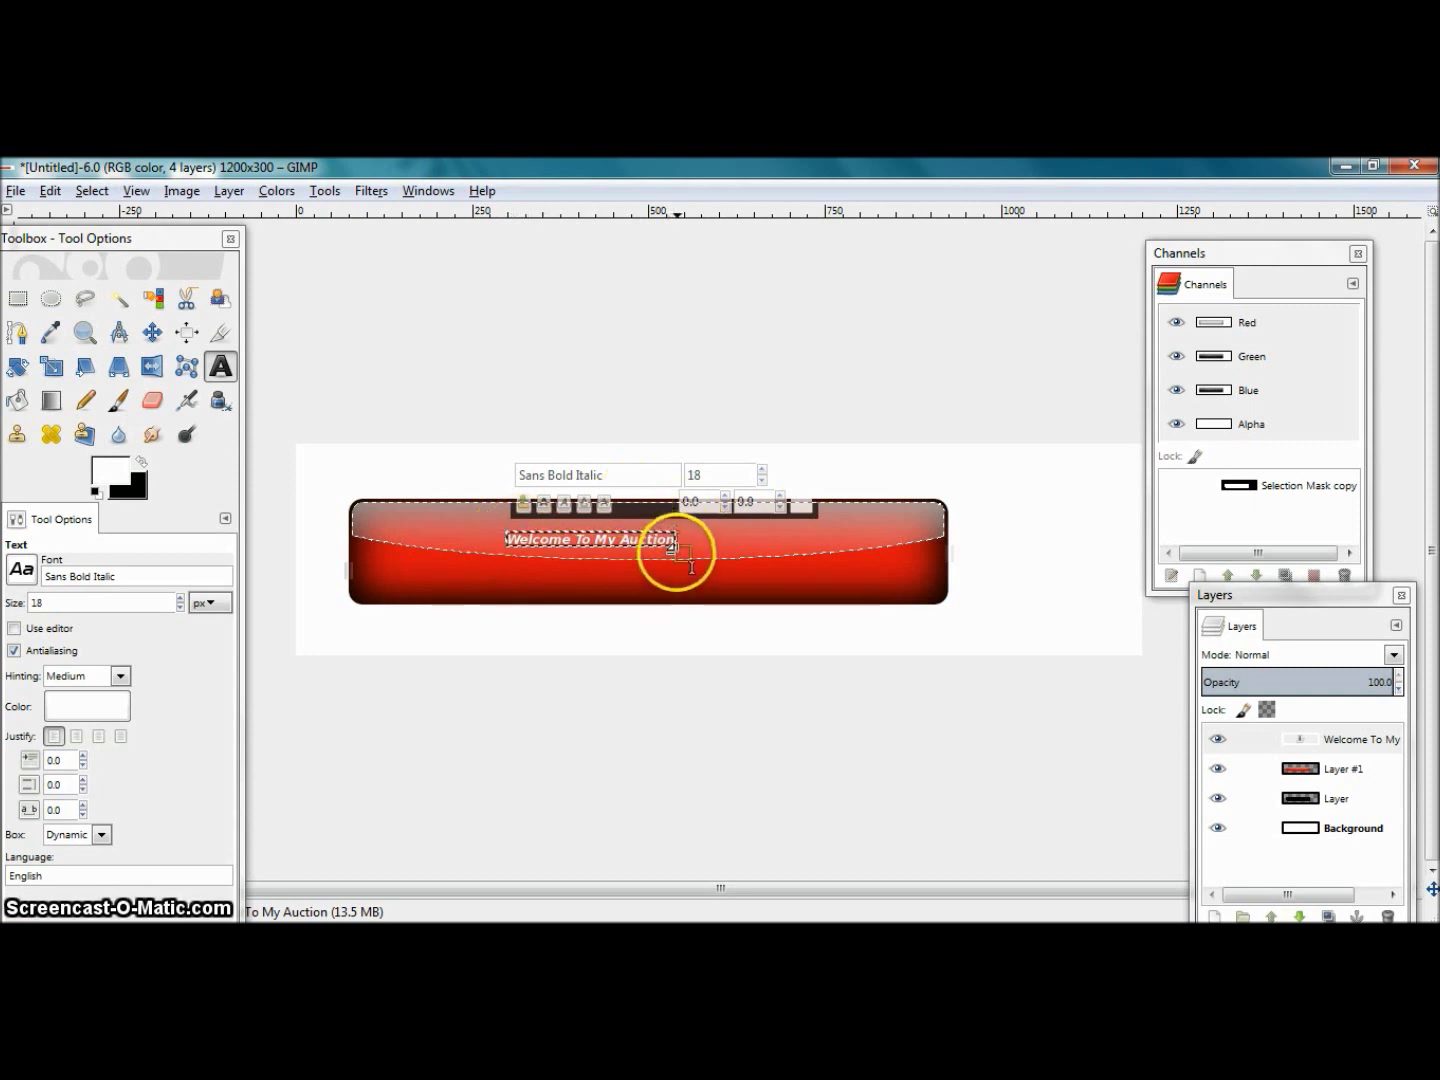
left_click_drag(672, 549, 814, 607)
Raise the text size to 36 and widen the text box so it fits on one line.
left_click(761, 468)
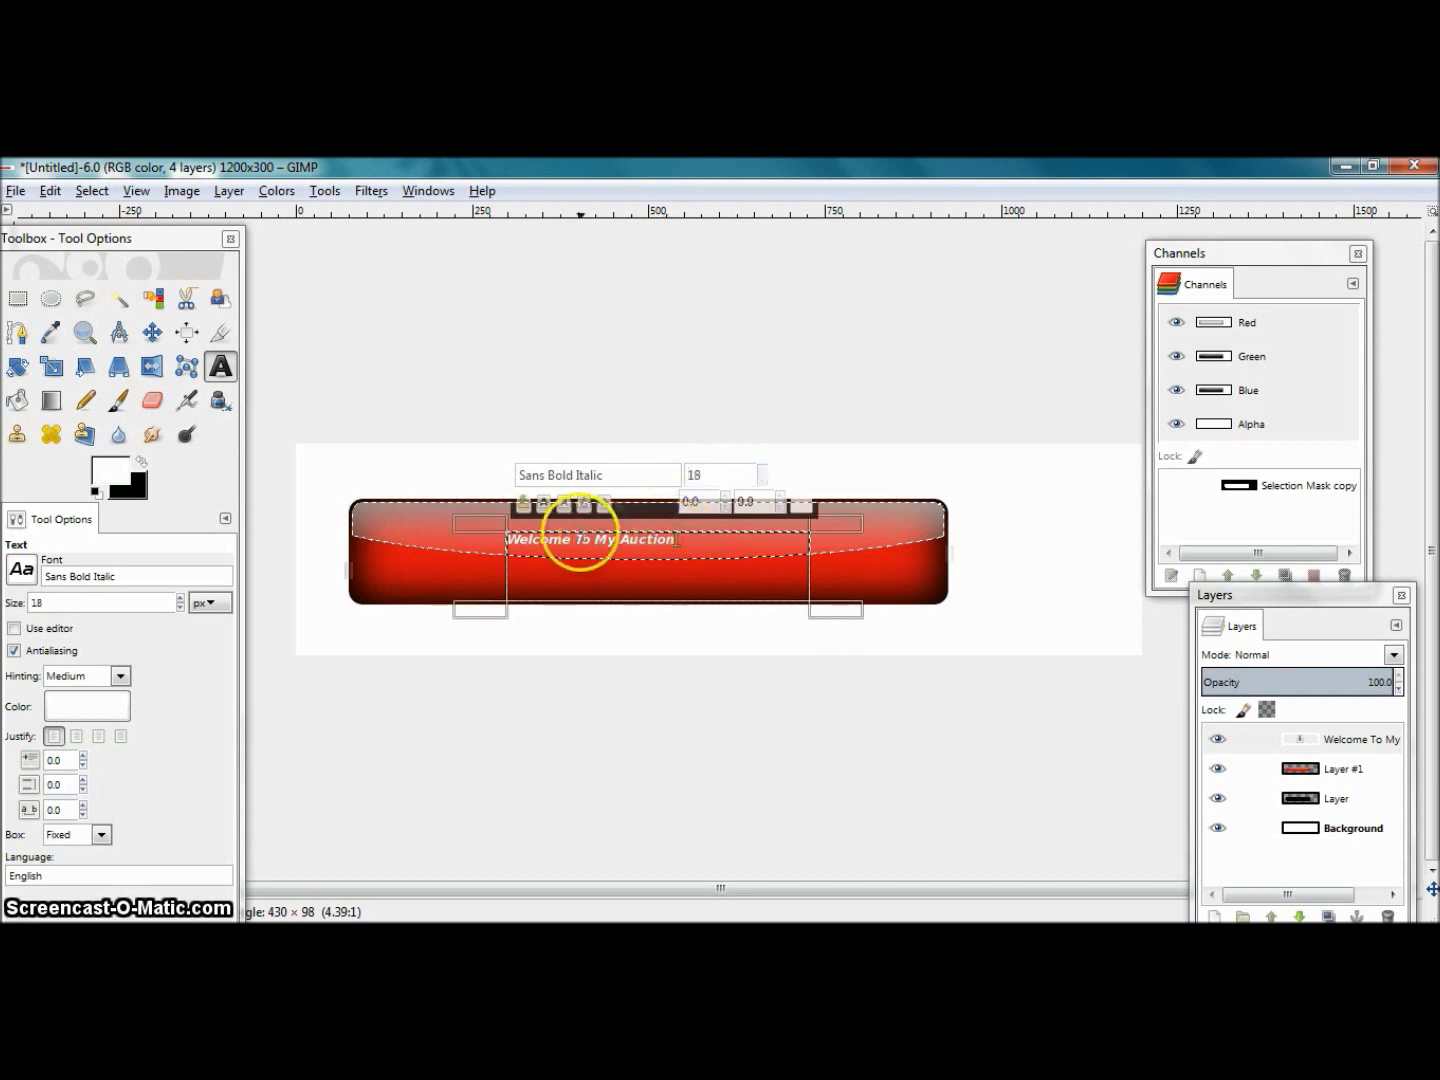
left_click_drag(578, 538, 562, 538)
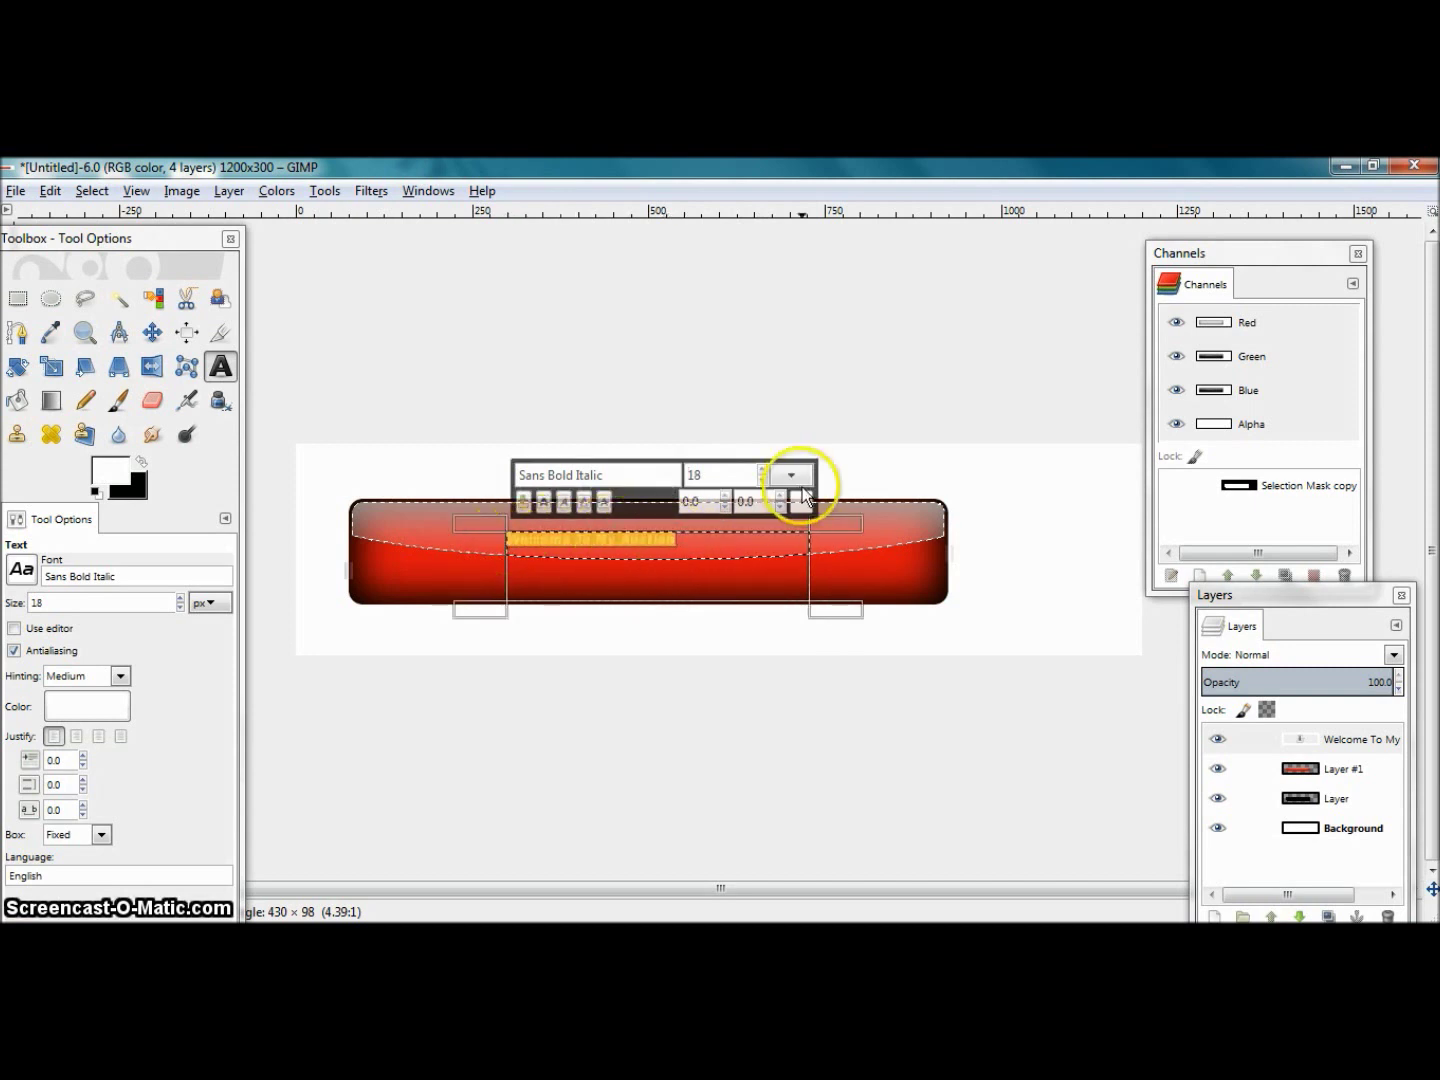
left_click(763, 470)
left_click(763, 469)
left_click(762, 469)
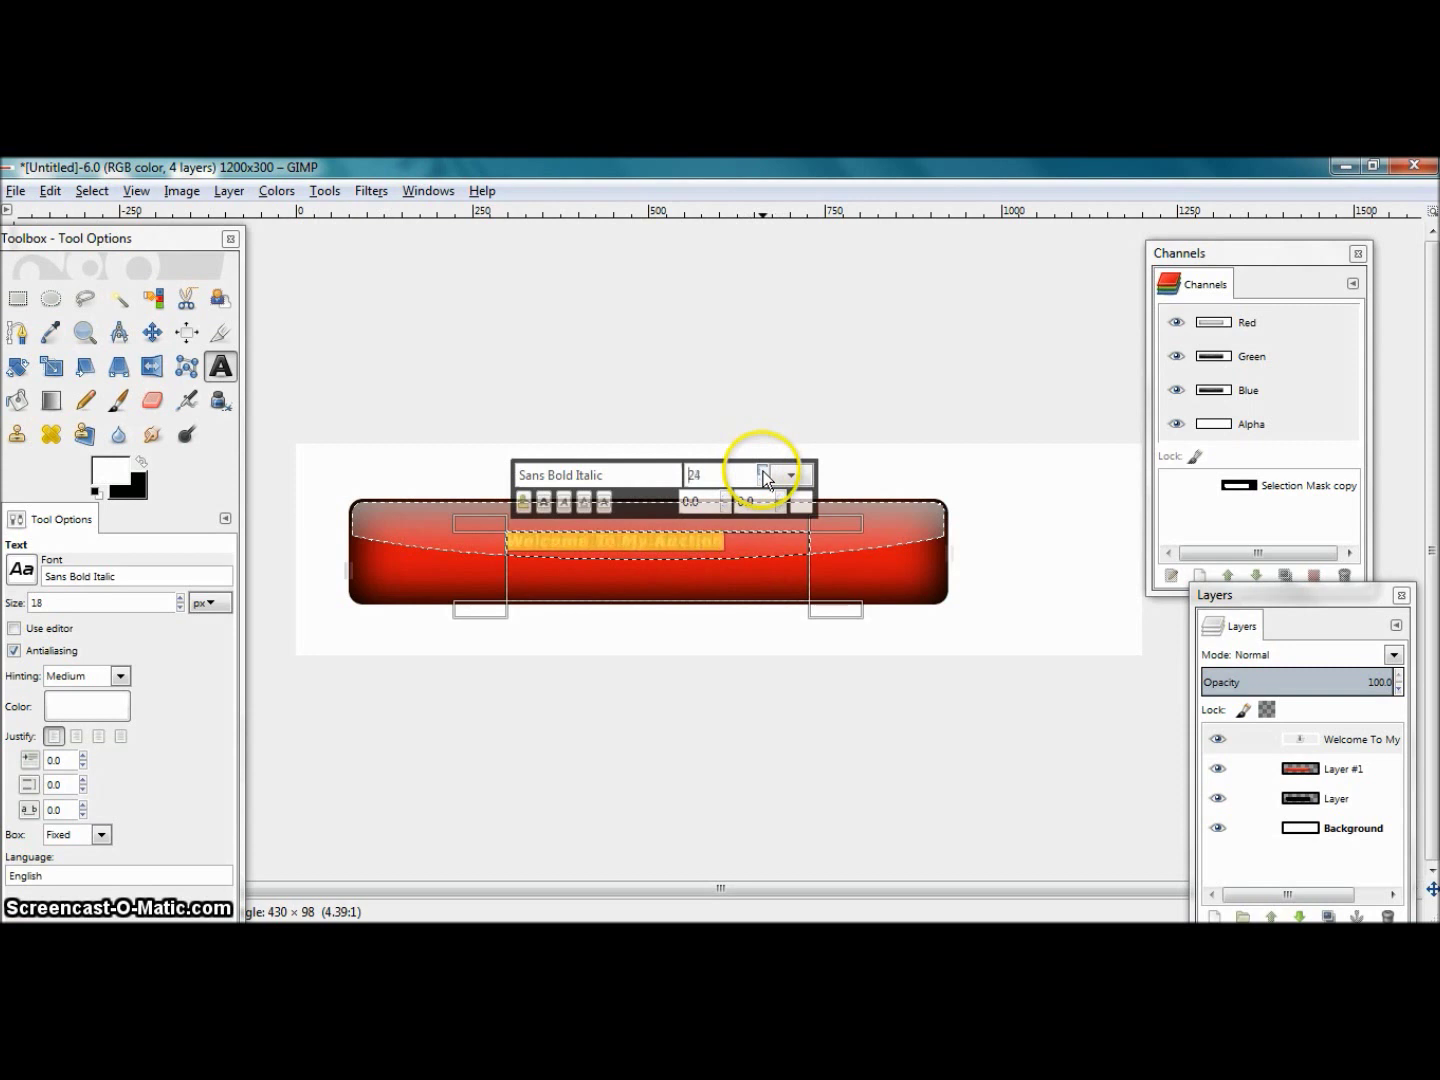
left_click(763, 470)
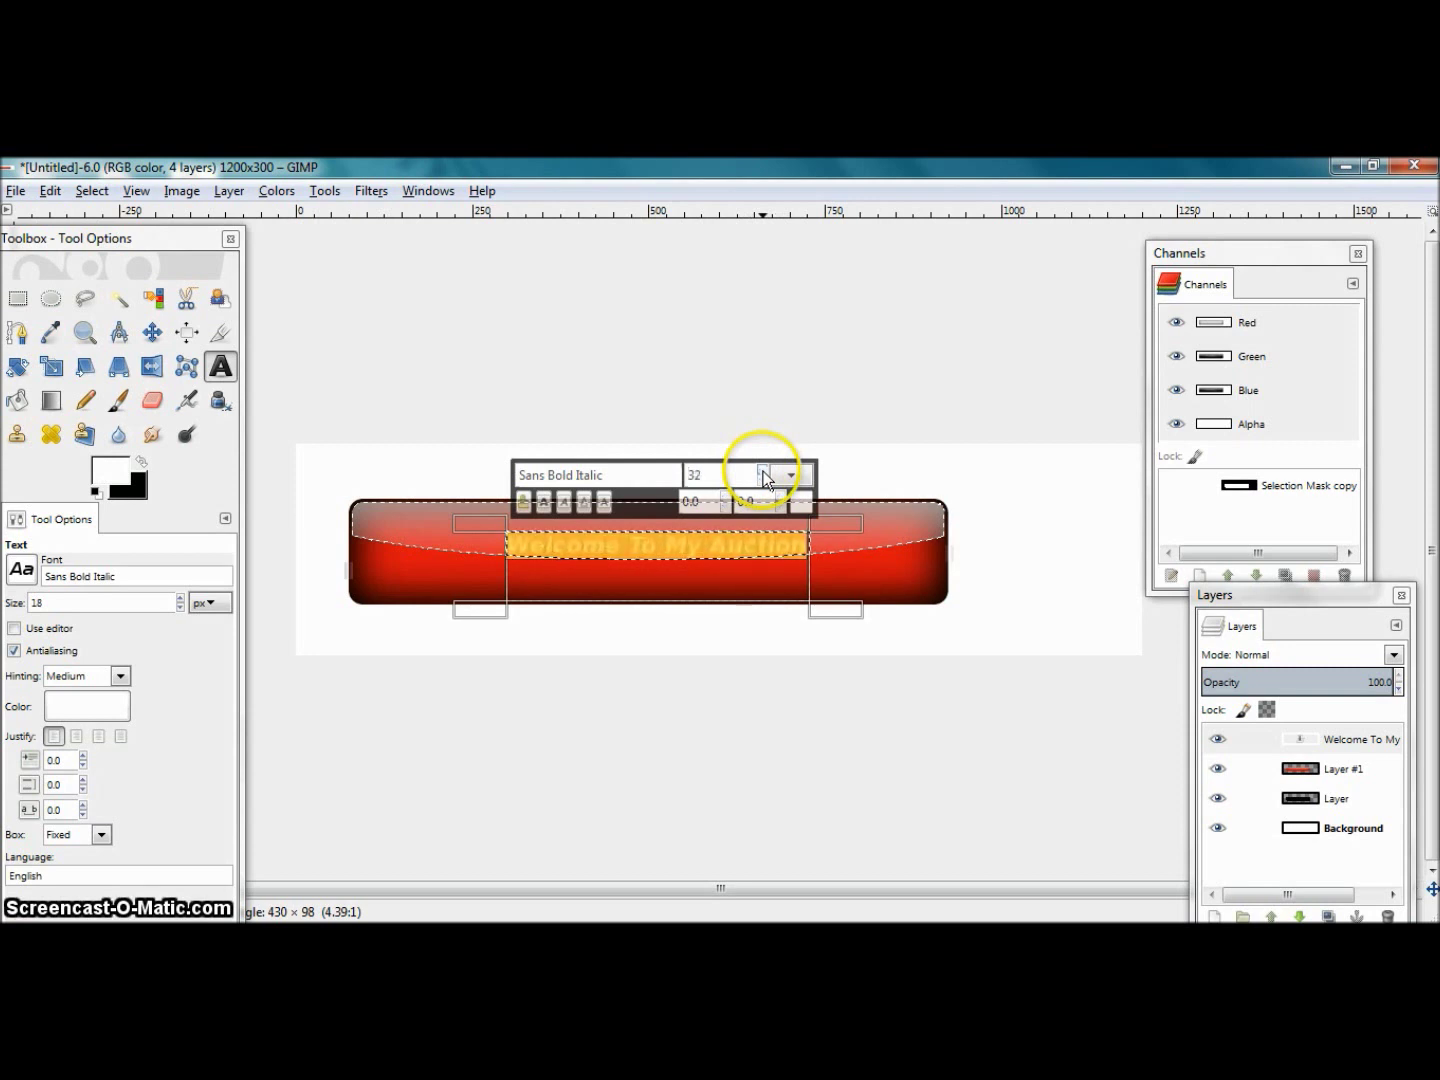
left_click(763, 471)
left_click(763, 470)
left_click(763, 470)
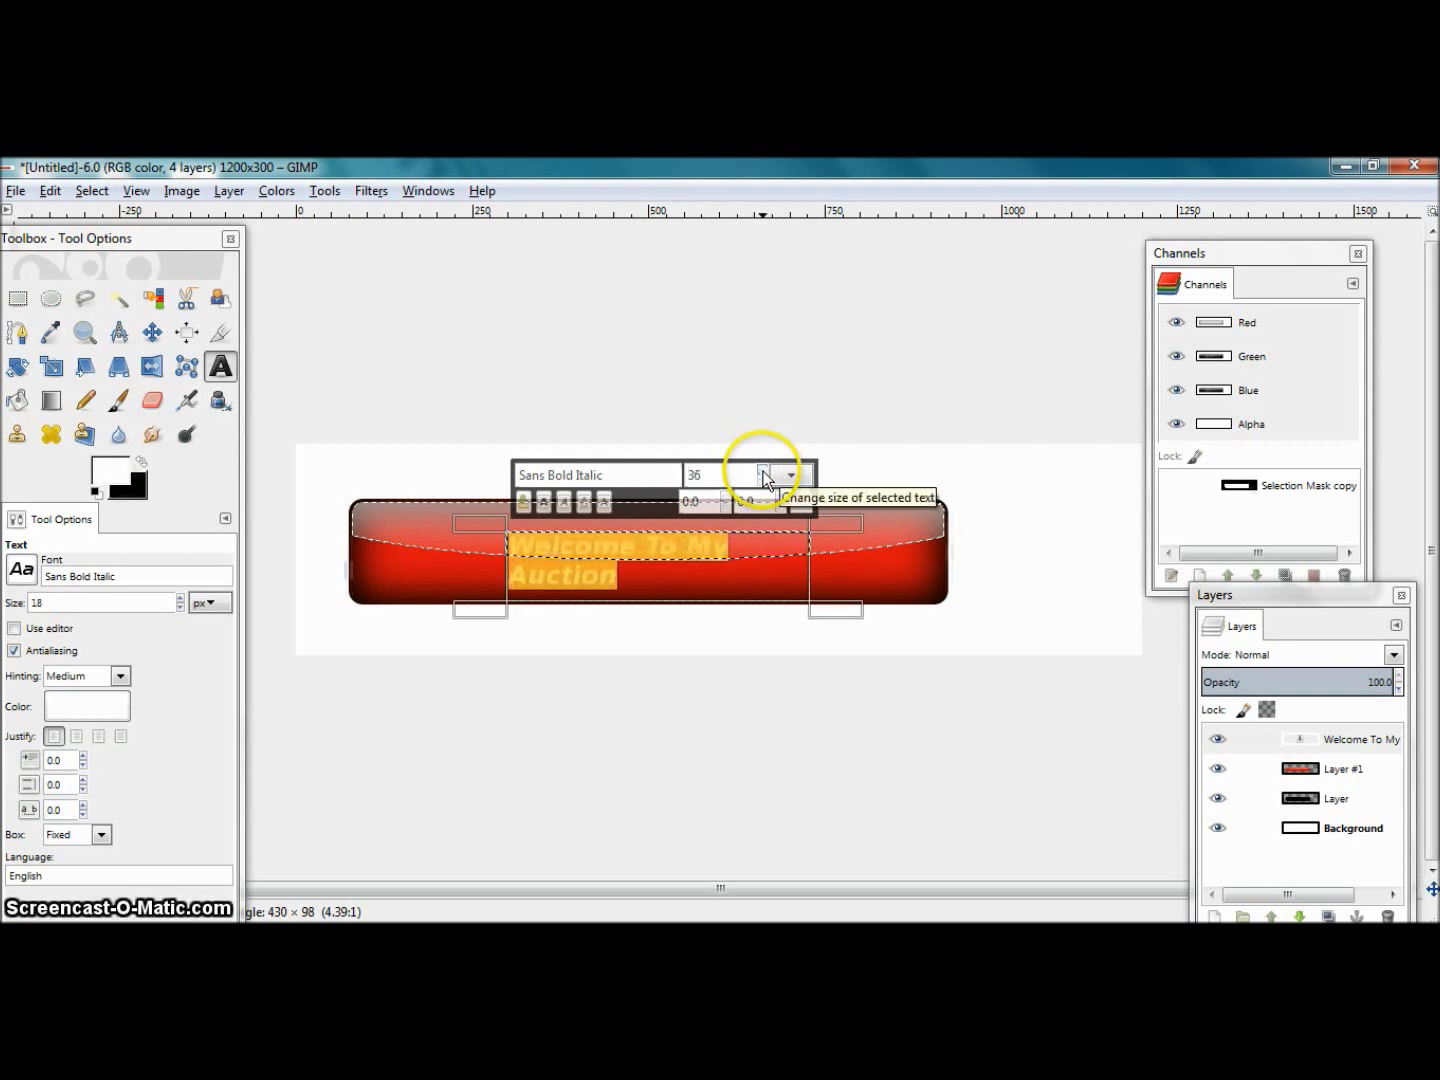
left_click_drag(831, 616, 1047, 577)
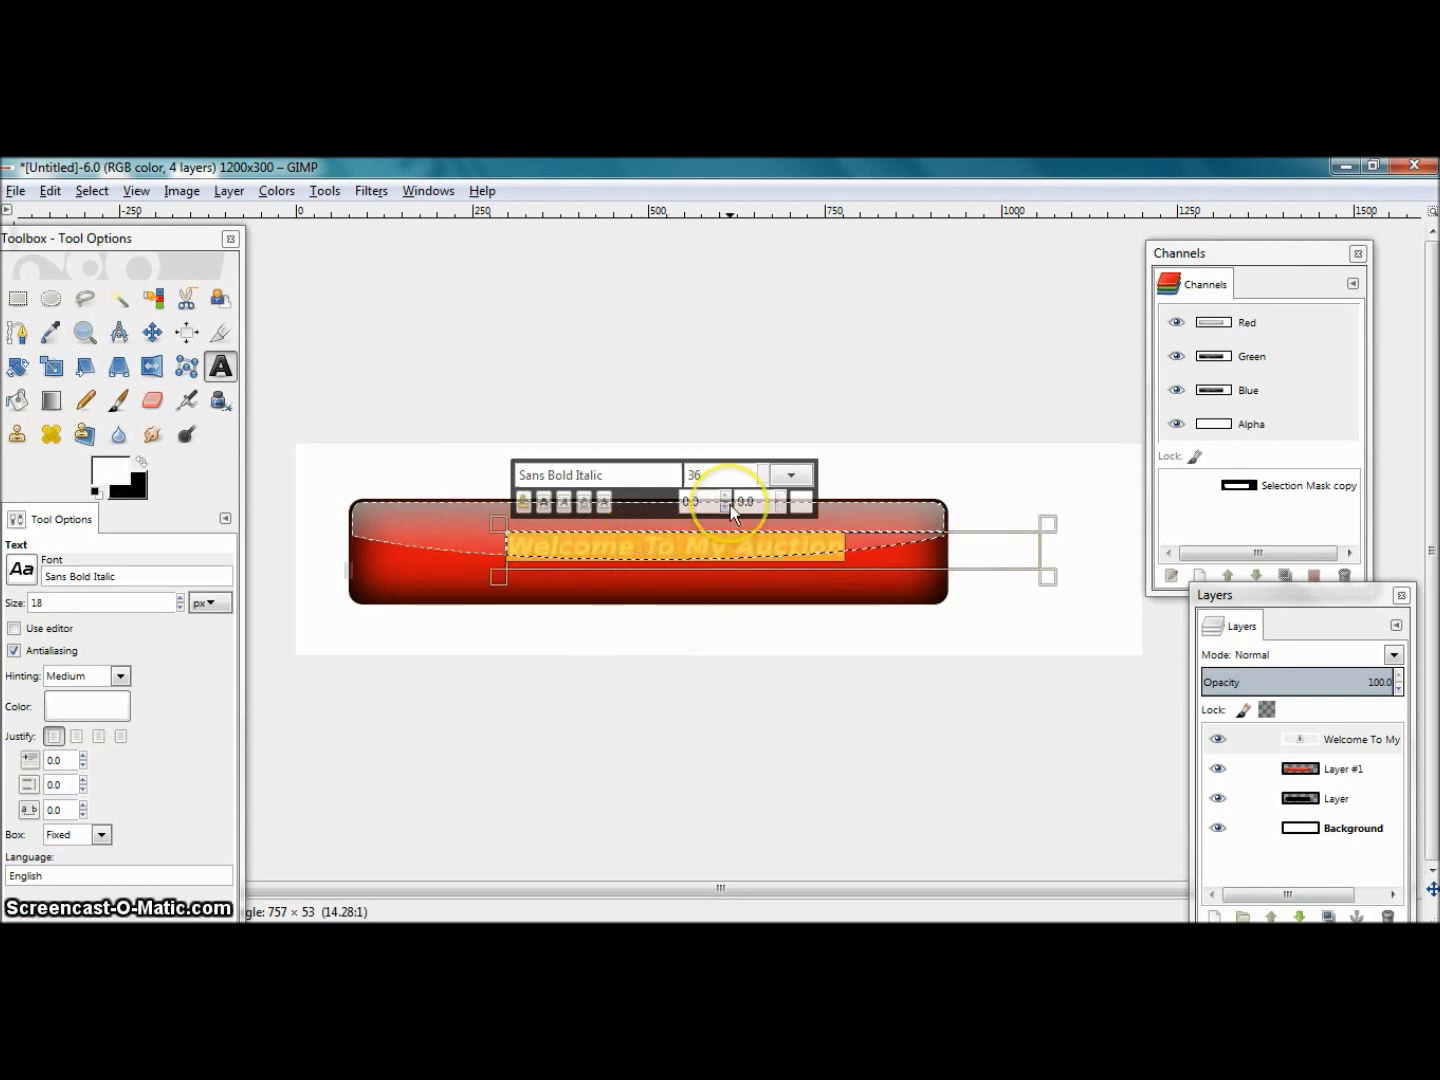
left_click(801, 507)
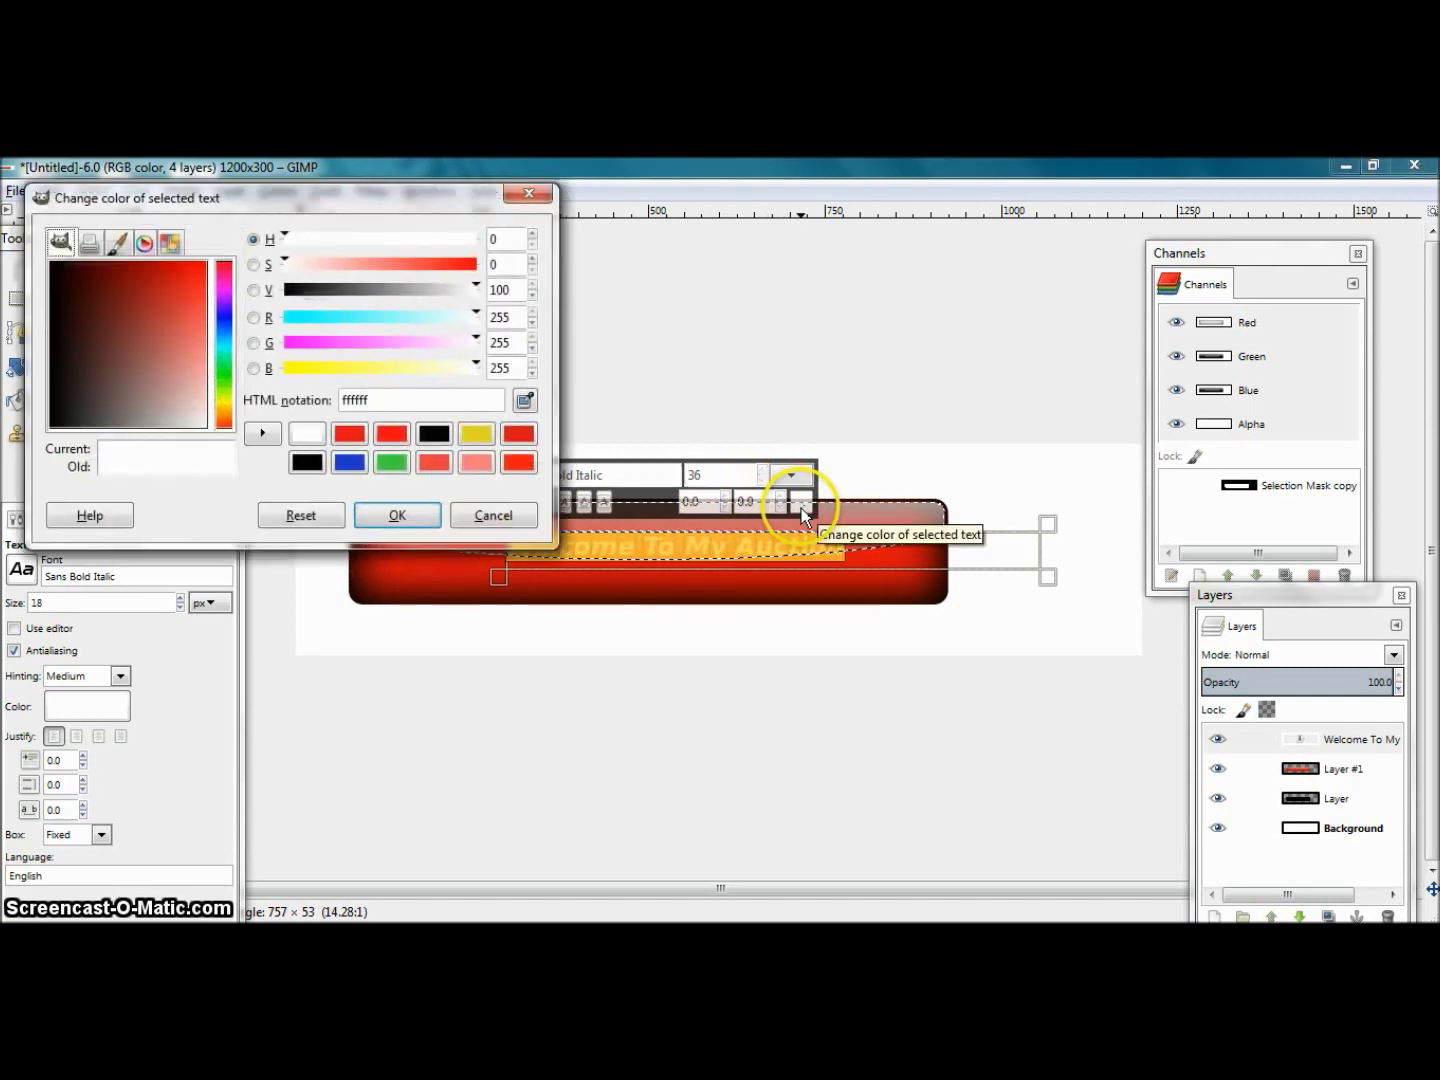
Colour the text yellow and tighten its letter spacing to -0.6.
left_click(479, 437)
left_click(419, 511)
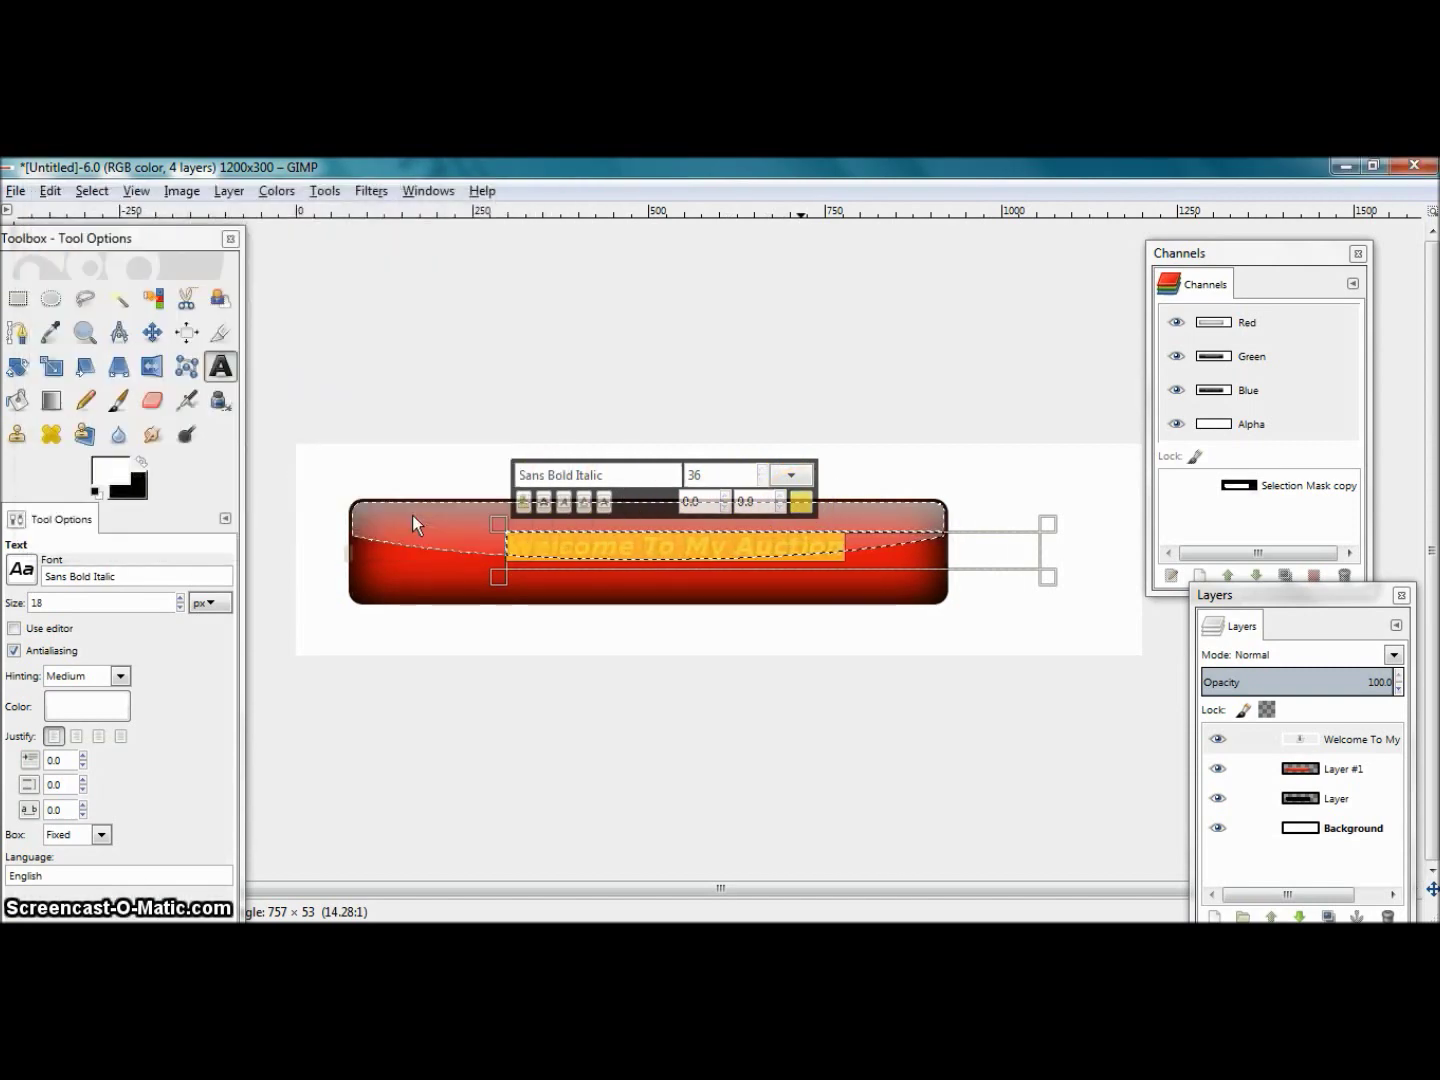
left_click(778, 504)
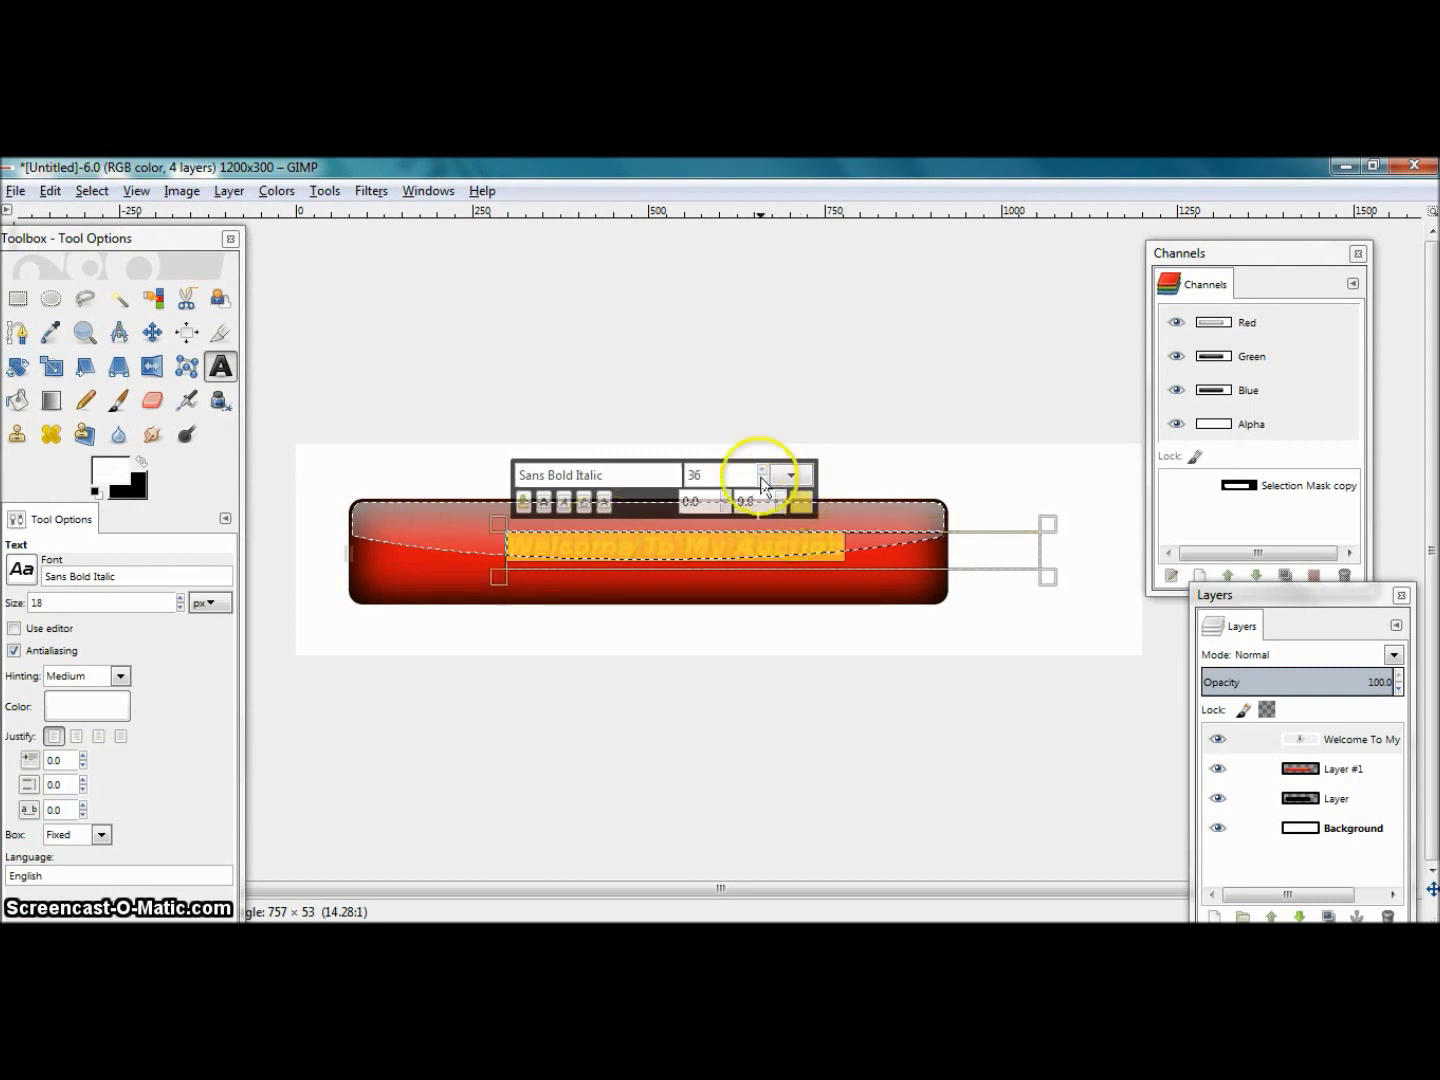
Increase the text size to 45.
left_click(761, 472)
left_click(762, 472)
left_click(762, 471)
left_click(762, 472)
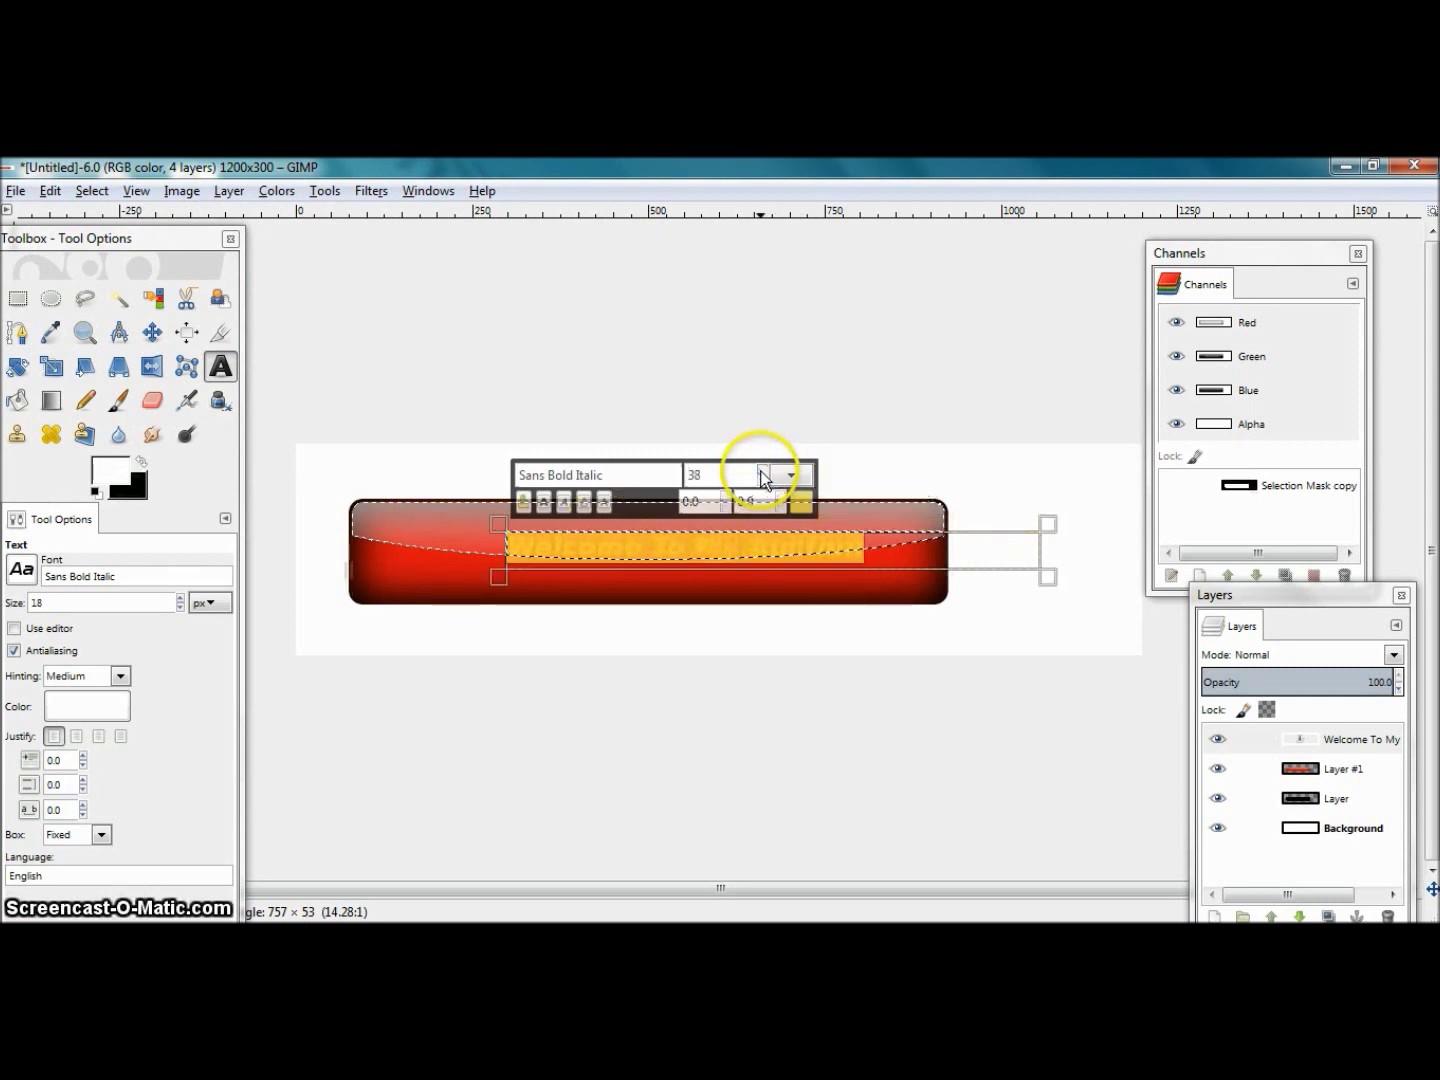
left_click(761, 472)
left_click(762, 470)
left_click(762, 471)
left_click(762, 471)
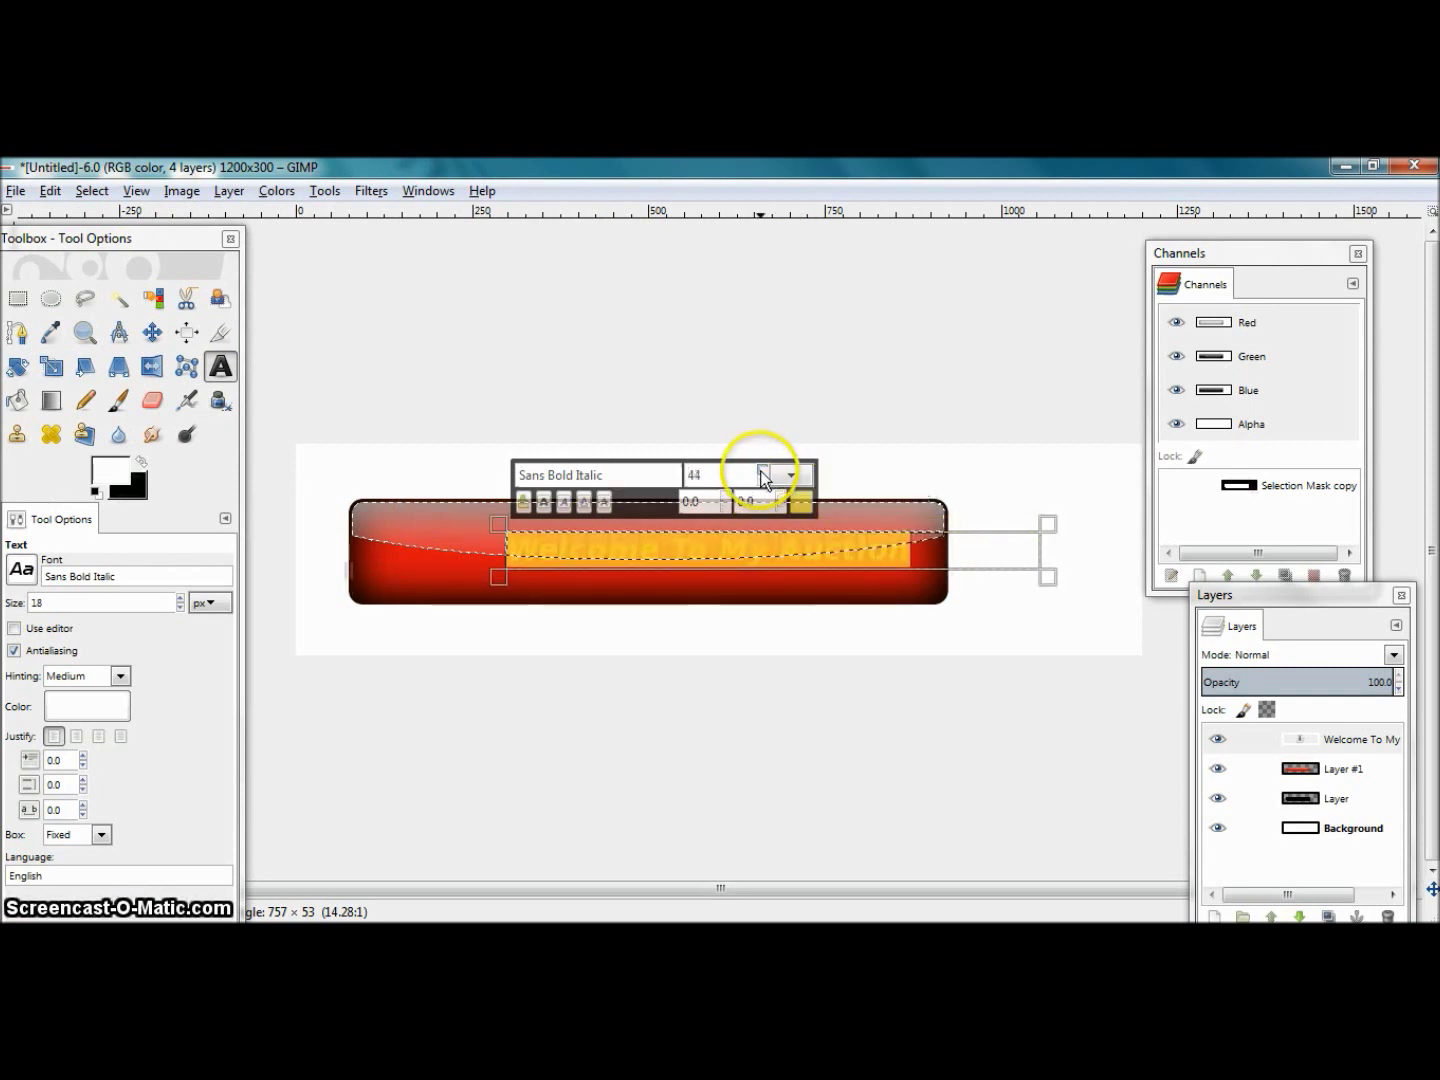
Switch to the Move tool and undo an accidental shift of the red bar layer.
left_click(152, 332)
left_click_drag(676, 540, 660, 553)
key("ctrl+z")
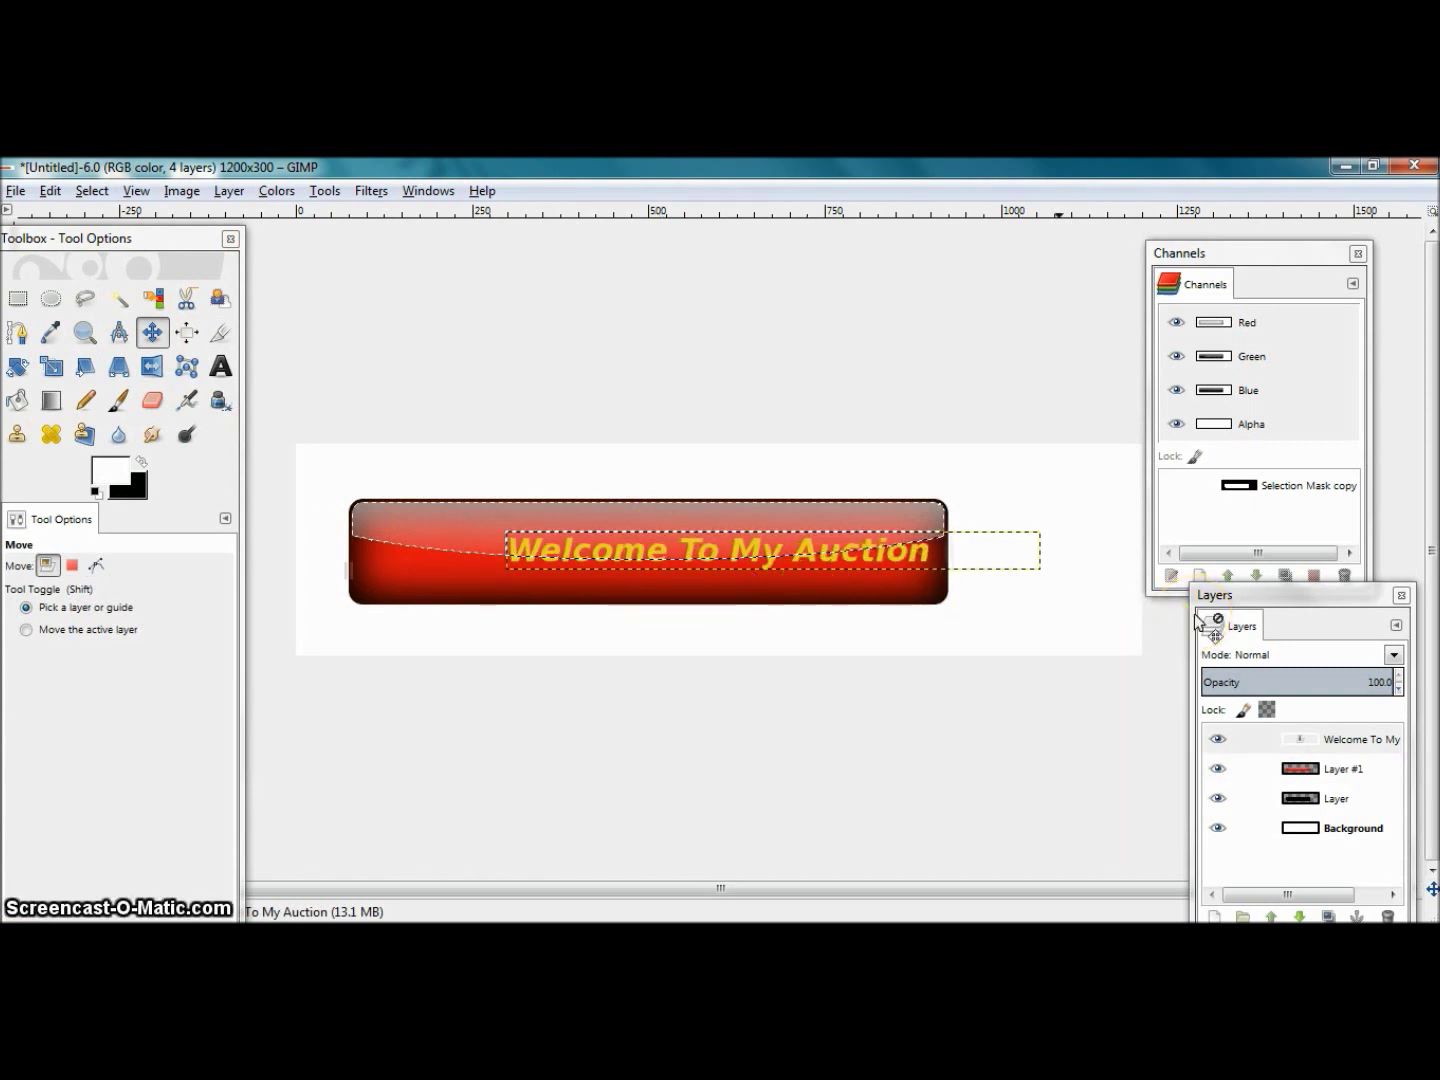
Return the red button to its place and centre the 'Welcome To My Auction' text horizontally on the bar.
left_click_drag(1197, 622, 1166, 545)
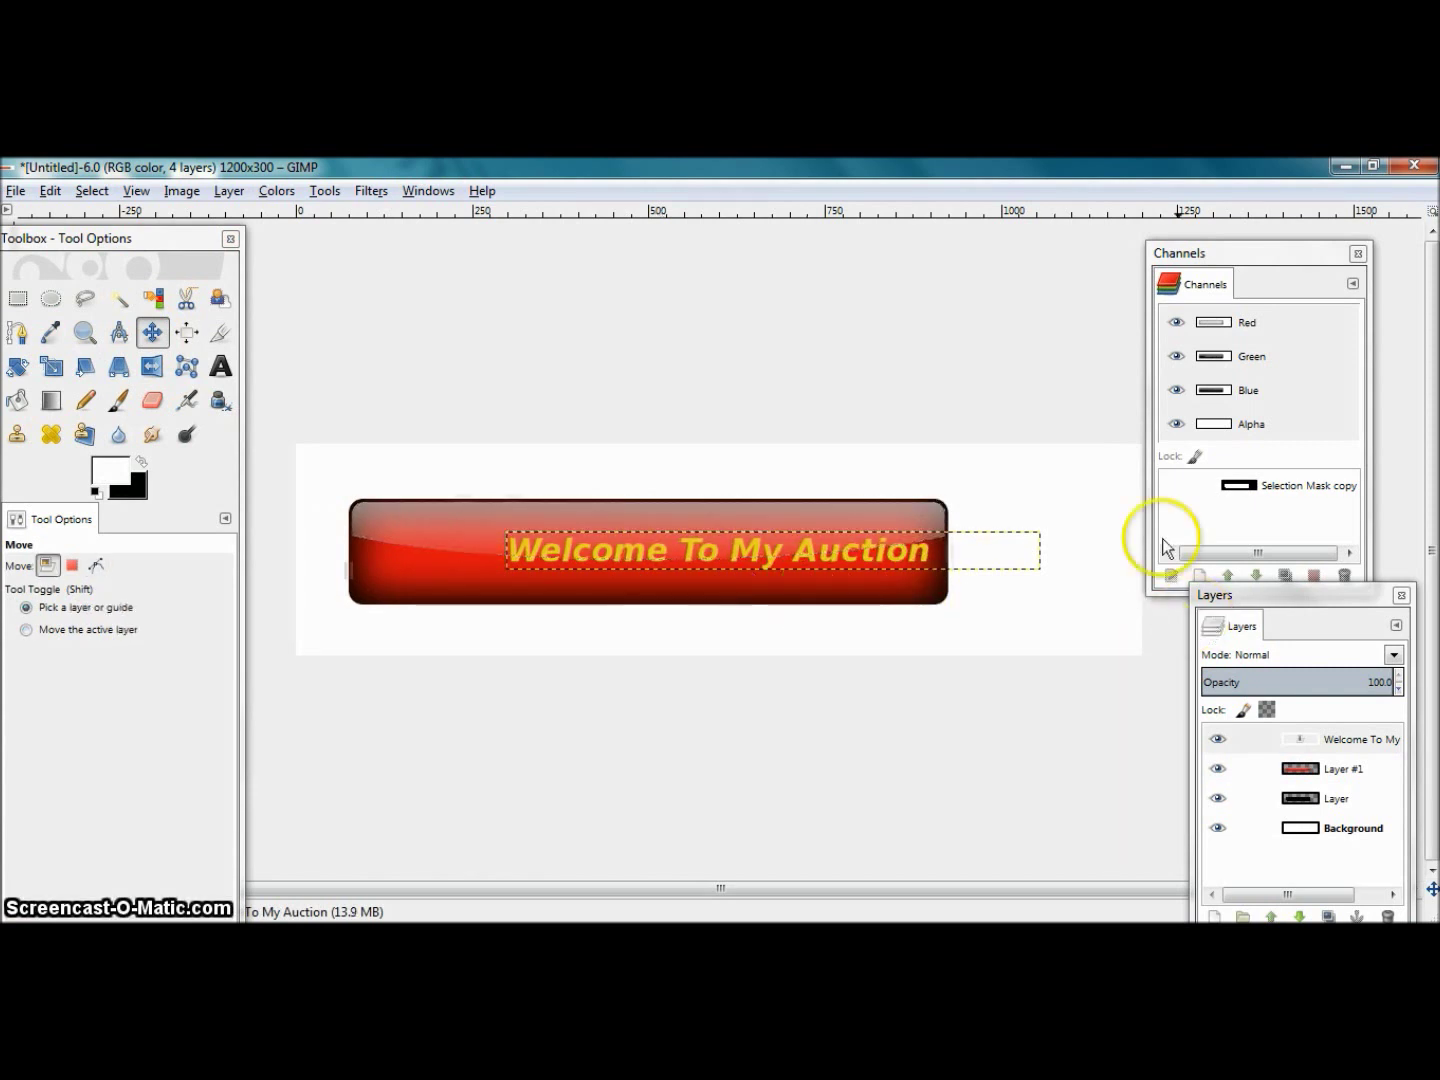
left_click(1362, 739)
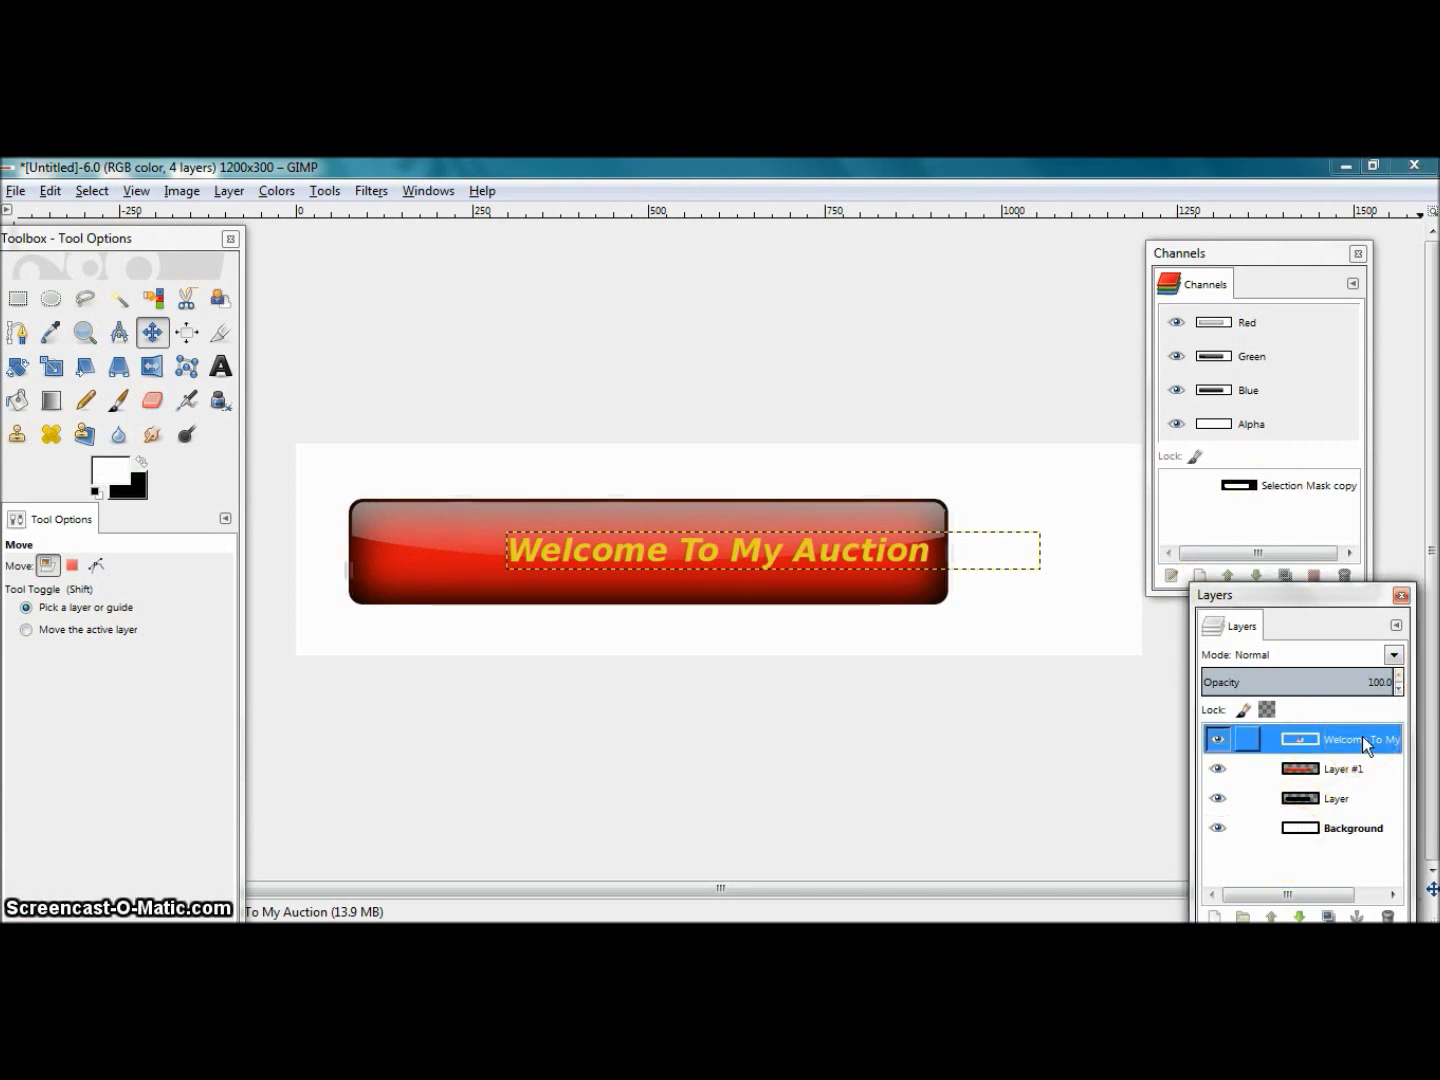
right_click(1363, 739)
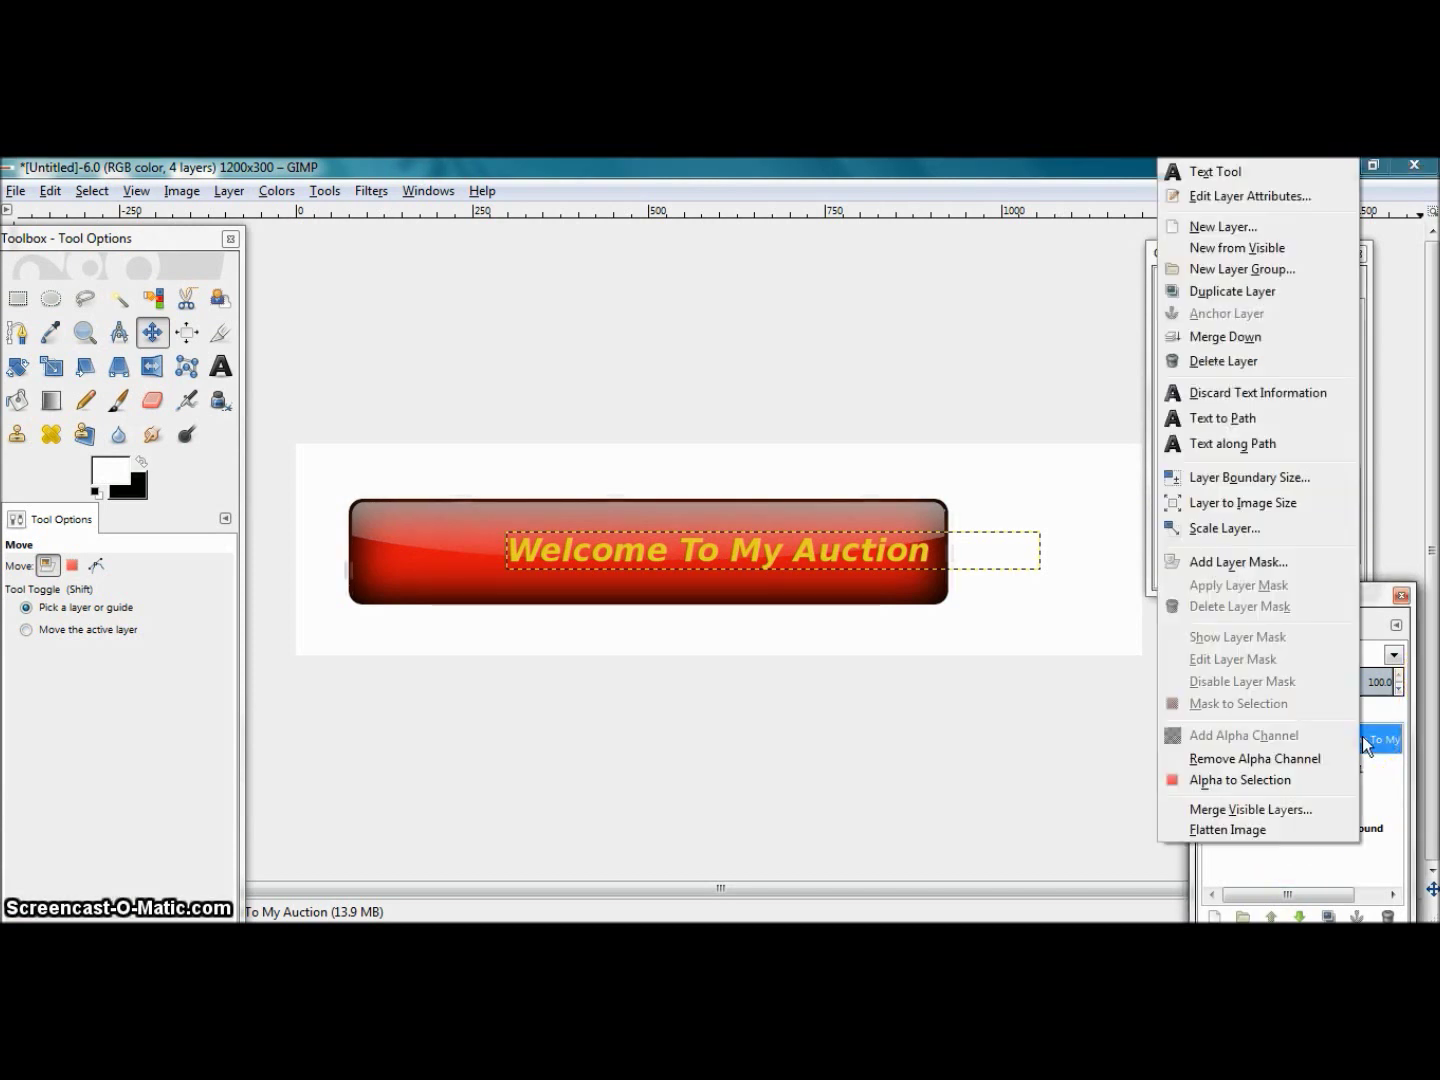
left_click(1245, 176)
left_click(151, 332)
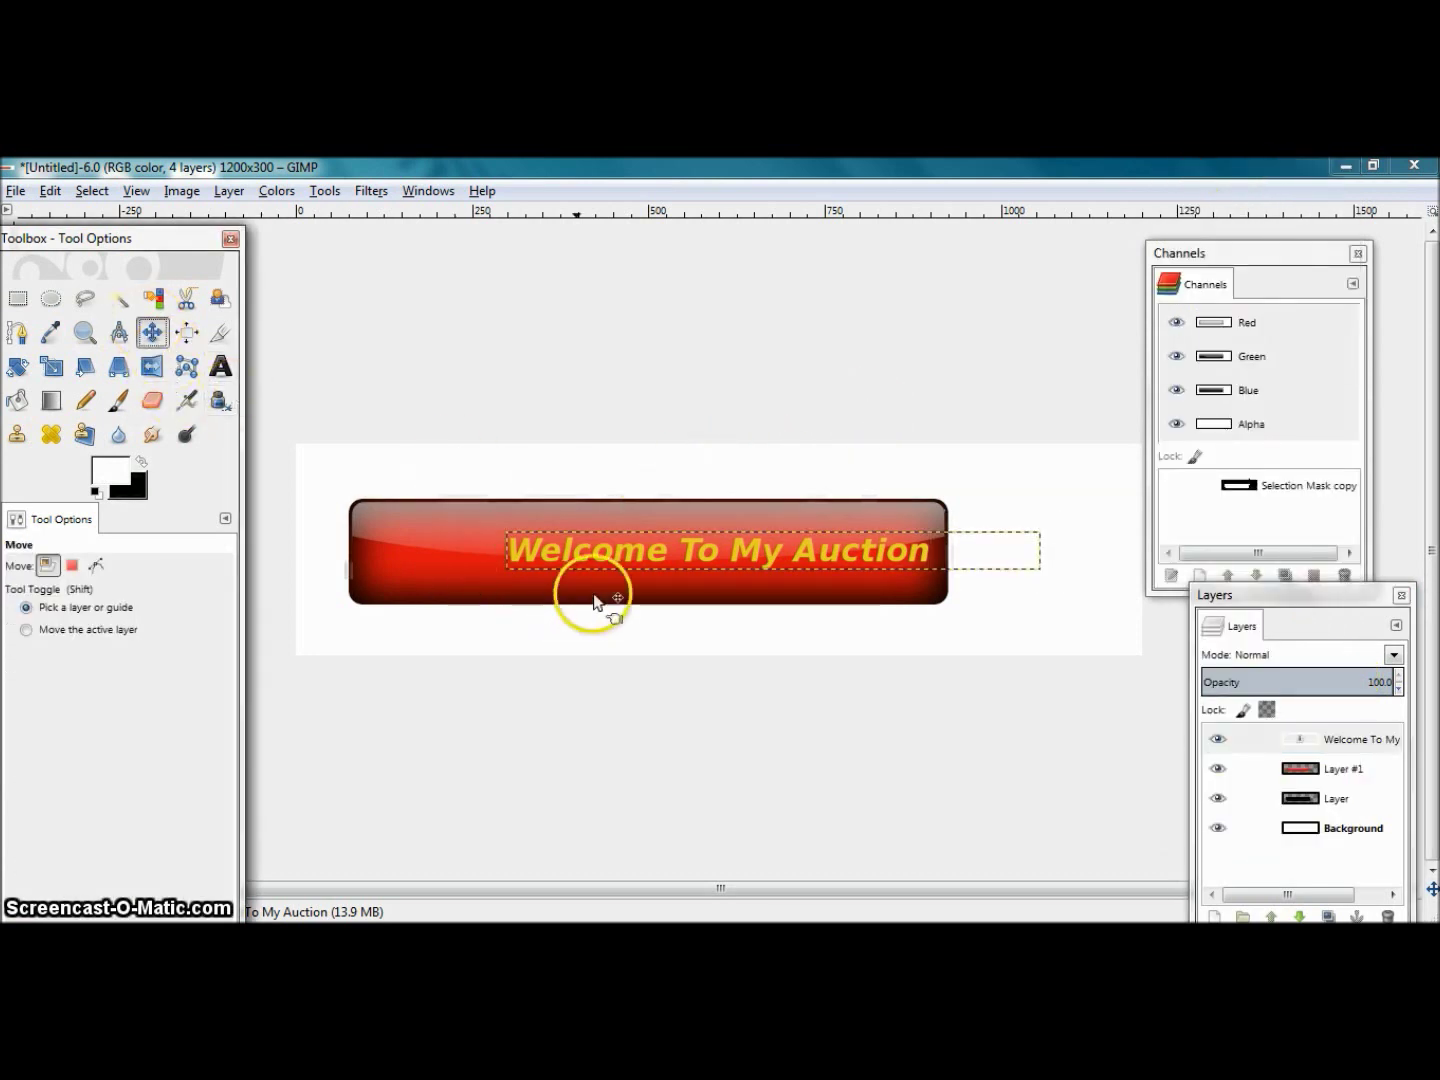
left_click_drag(713, 546, 646, 549)
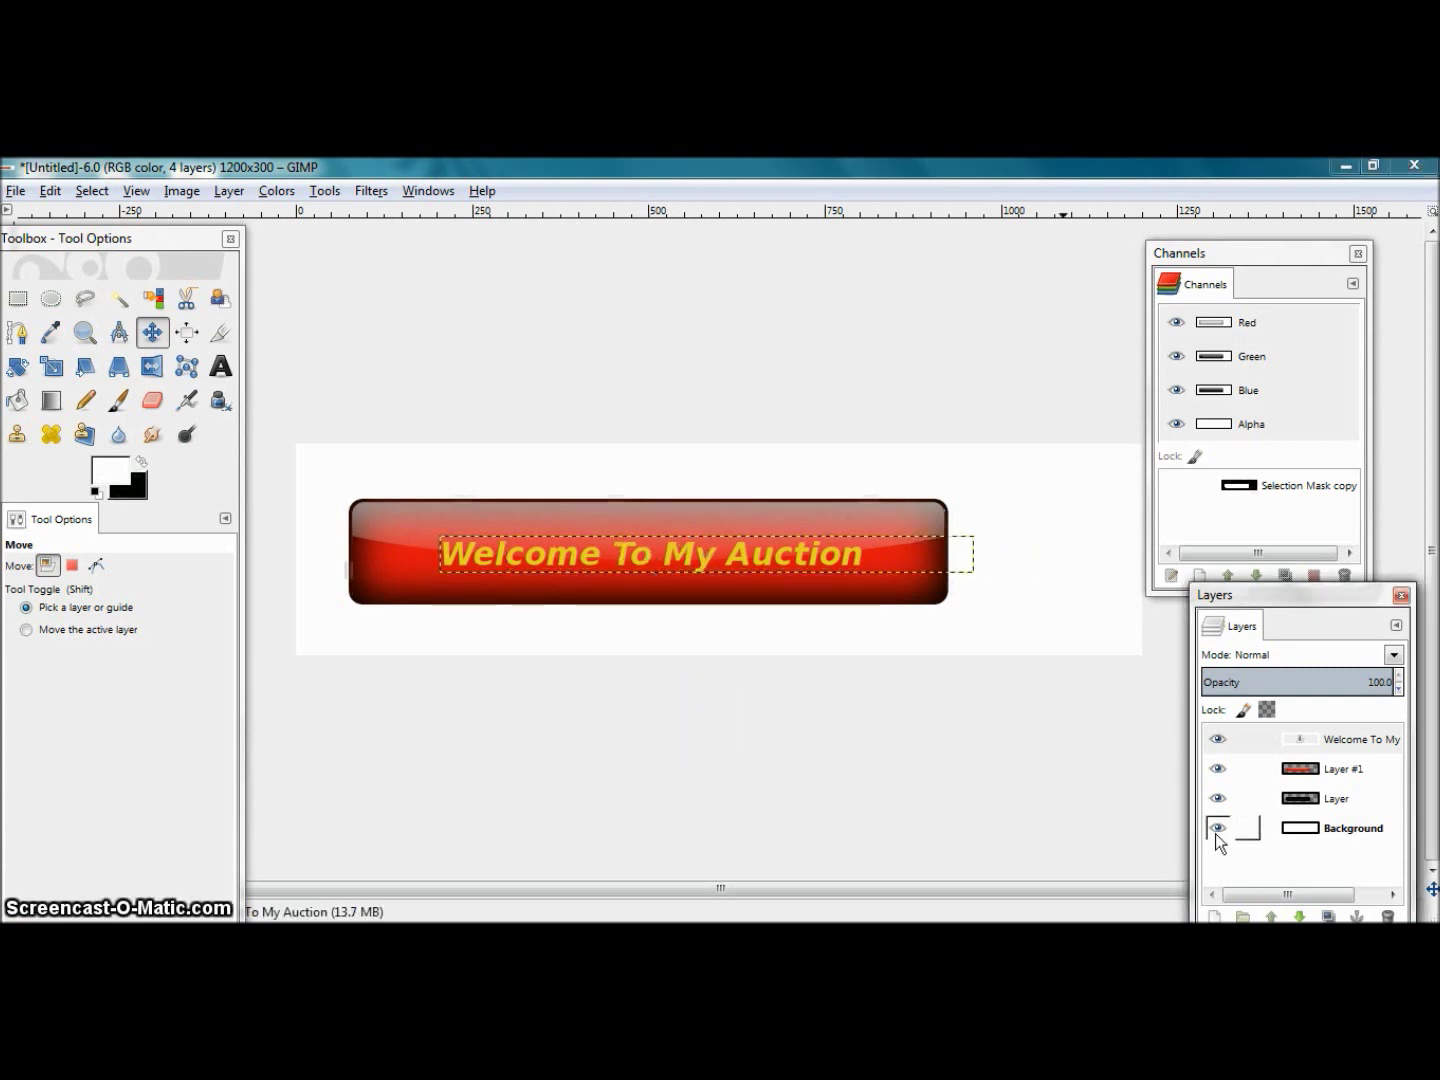
mouse_move(680, 610)
left_mouse_down()
mouse_move(725, 670)
mouse_move(780, 685)
left_mouse_up()
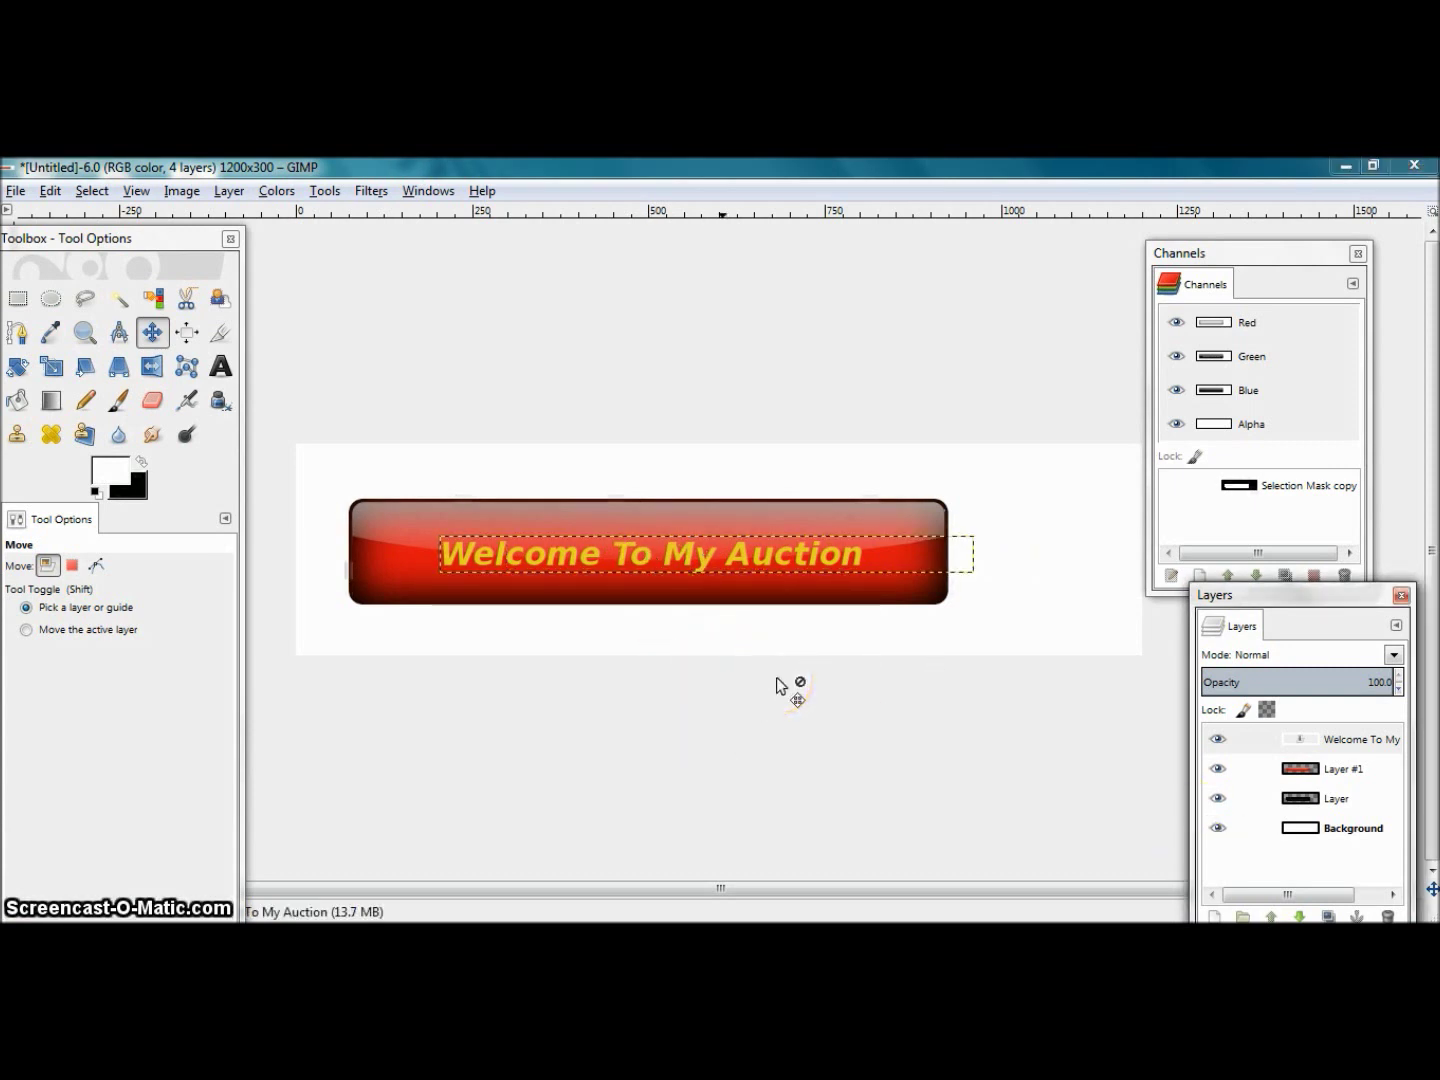
left_click_drag(565, 611, 523, 687)
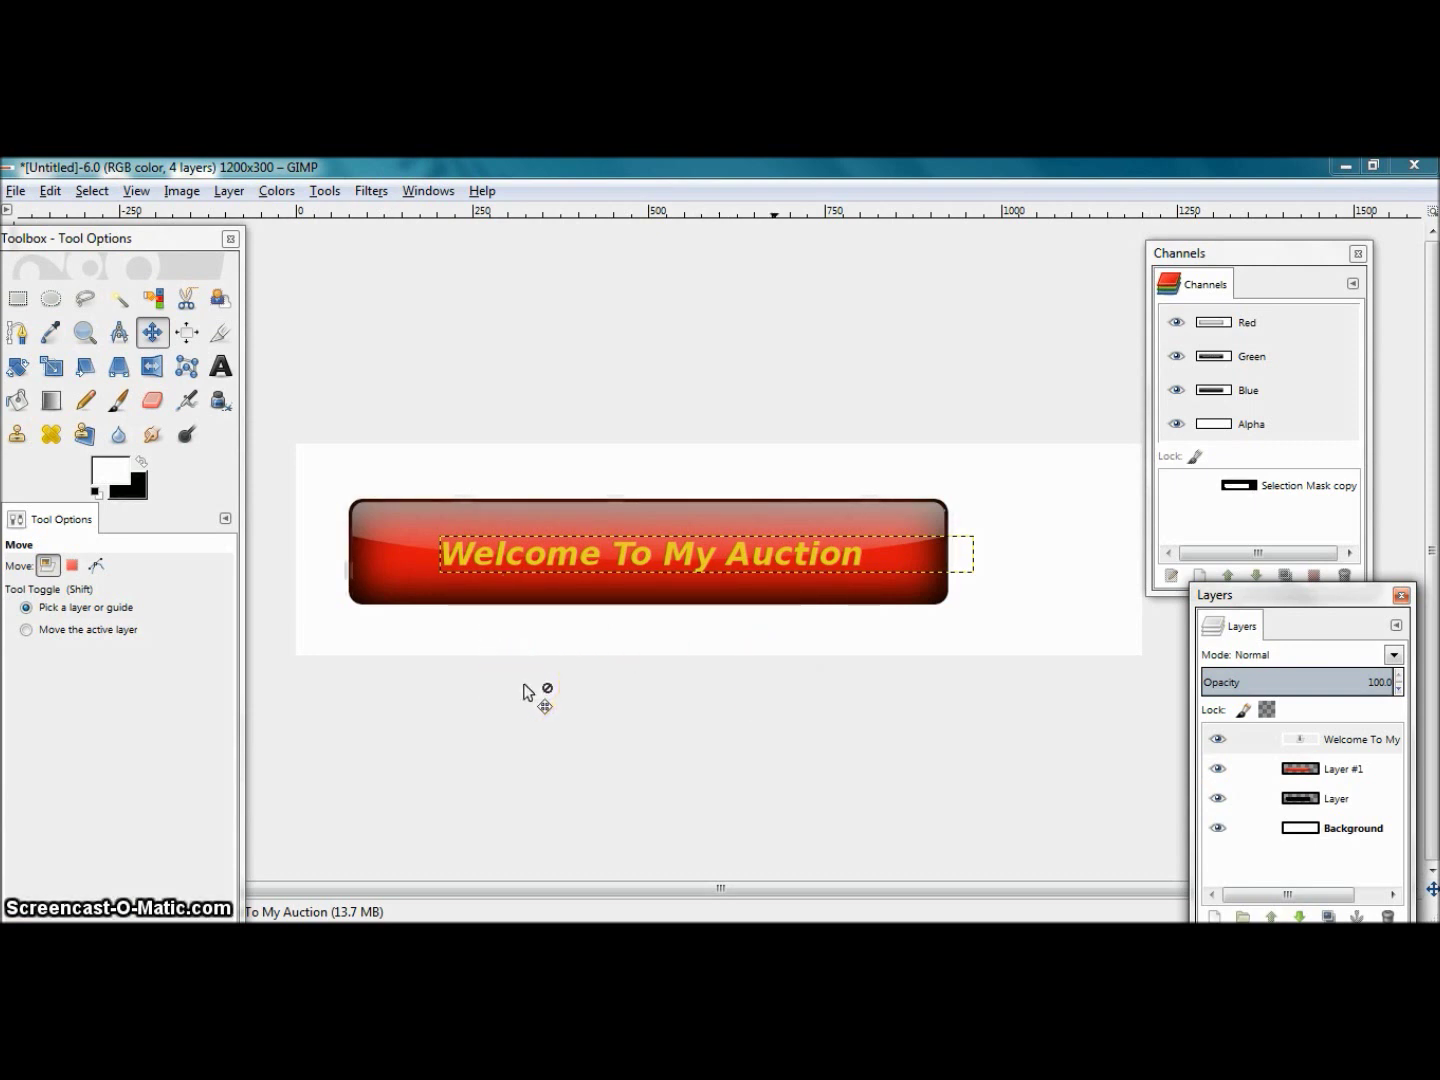
mouse_move(433, 604)
left_mouse_down()
mouse_move(411, 548)
mouse_move(386, 599)
mouse_move(361, 572)
mouse_move(408, 527)
mouse_move(498, 606)
mouse_move(834, 631)
mouse_move(700, 707)
left_mouse_up()
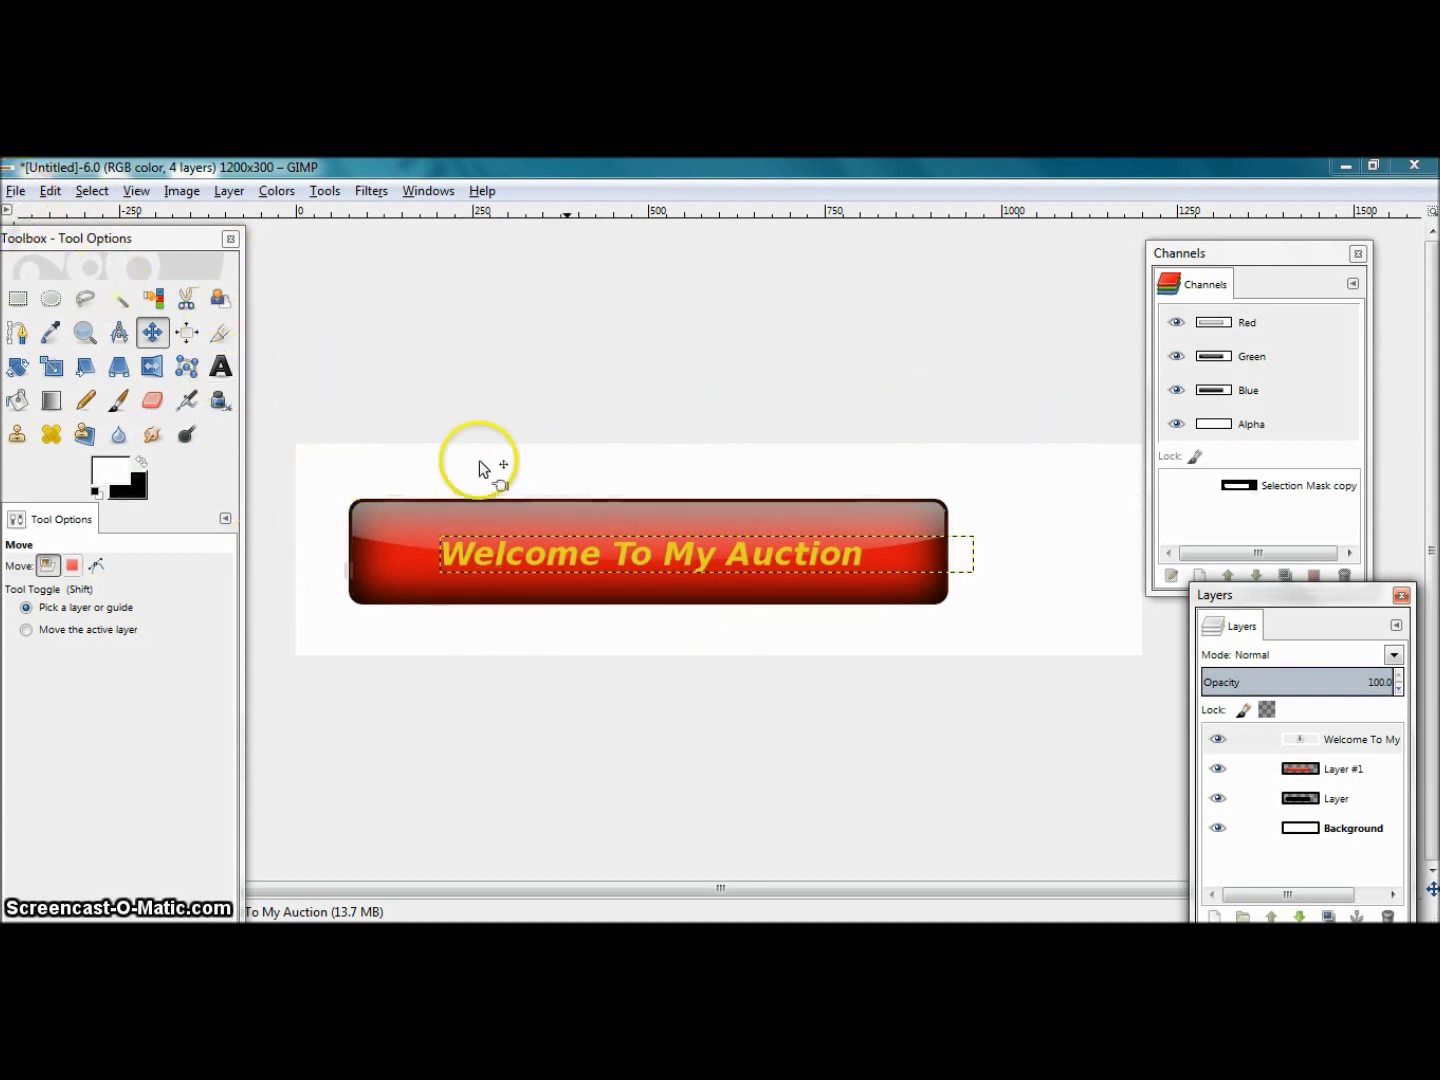
left_click(222, 334)
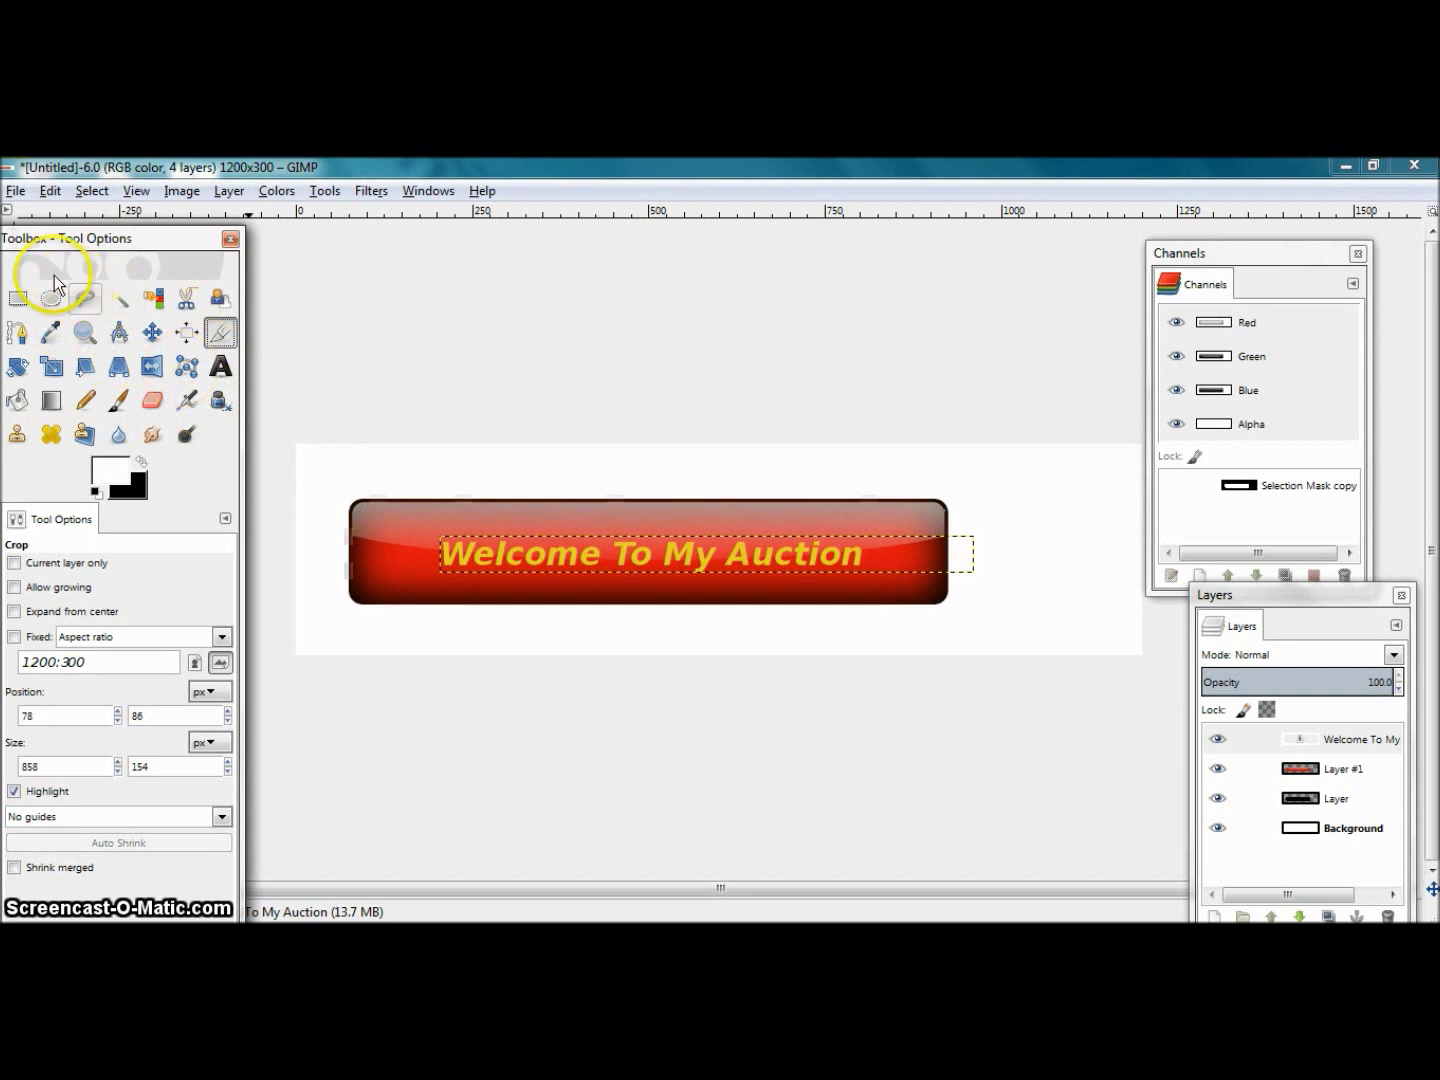
Zoom in on the banner and move the channels panel and toolbox out of the way.
left_click(85, 333)
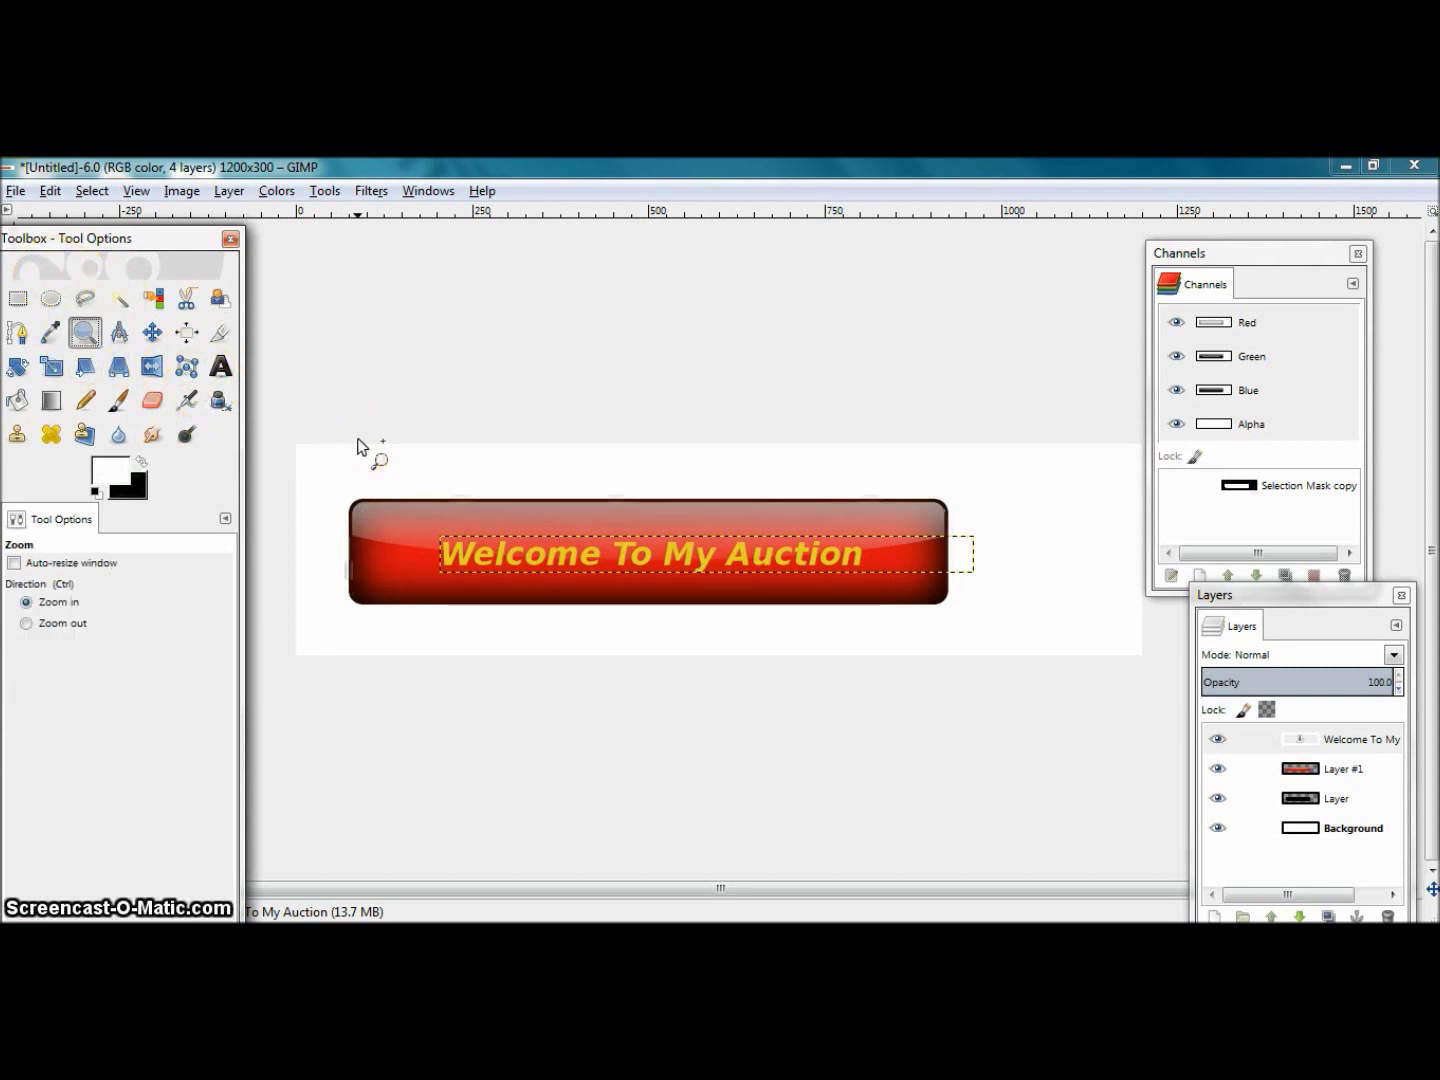
left_click(524, 530)
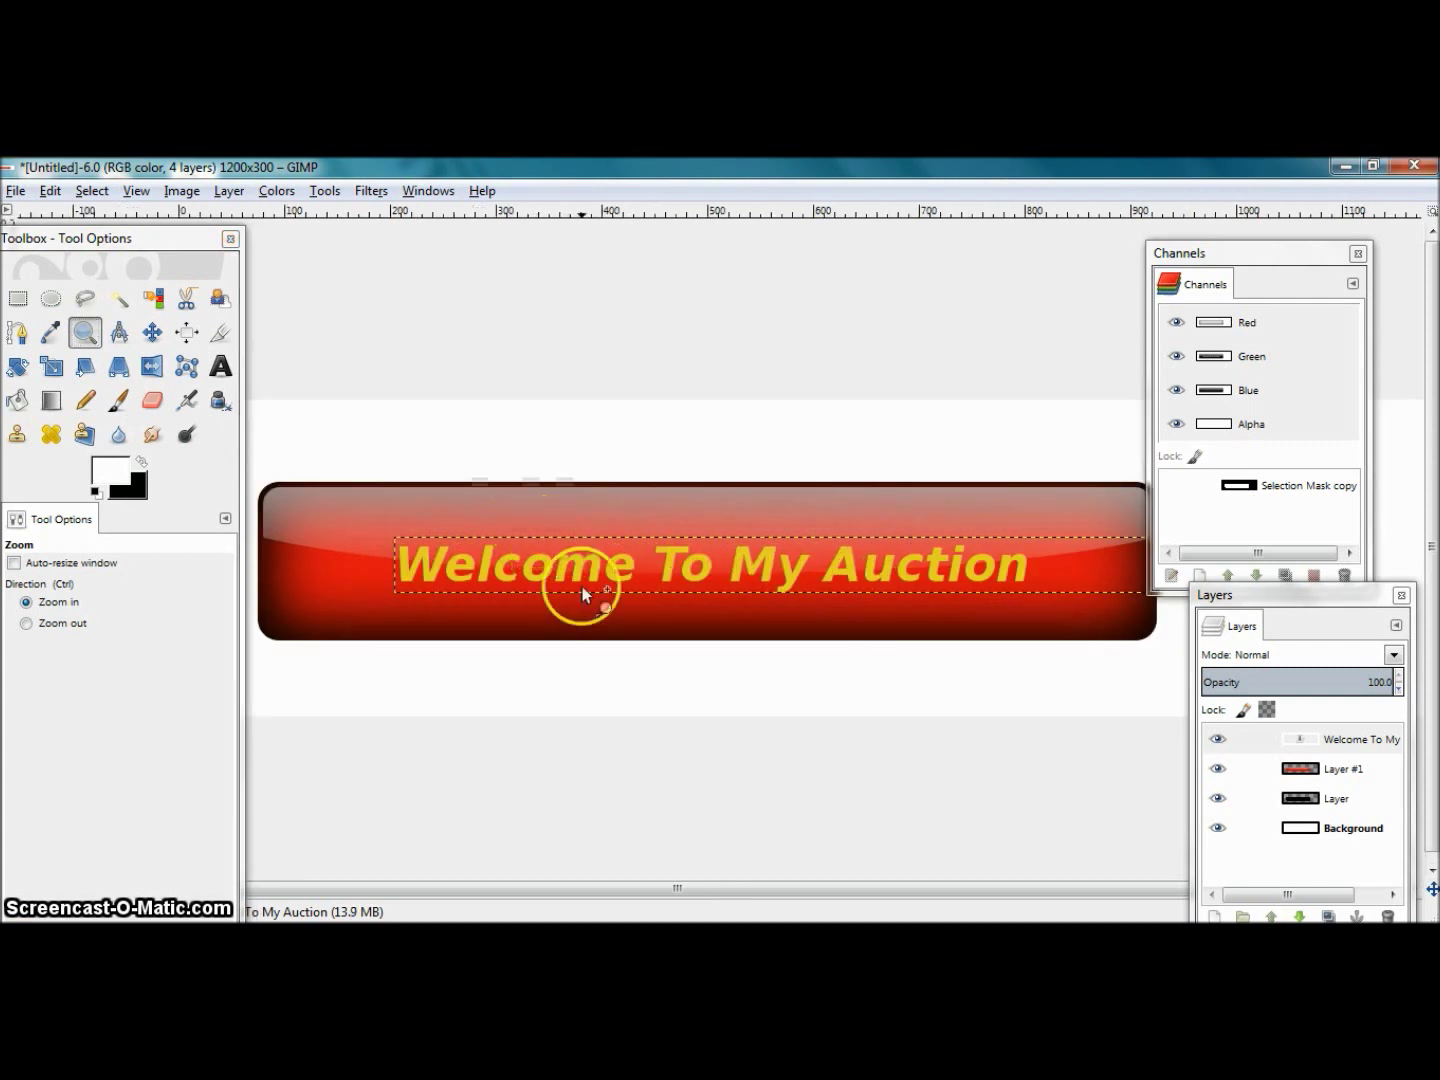
left_click_drag(1354, 255, 1426, 243)
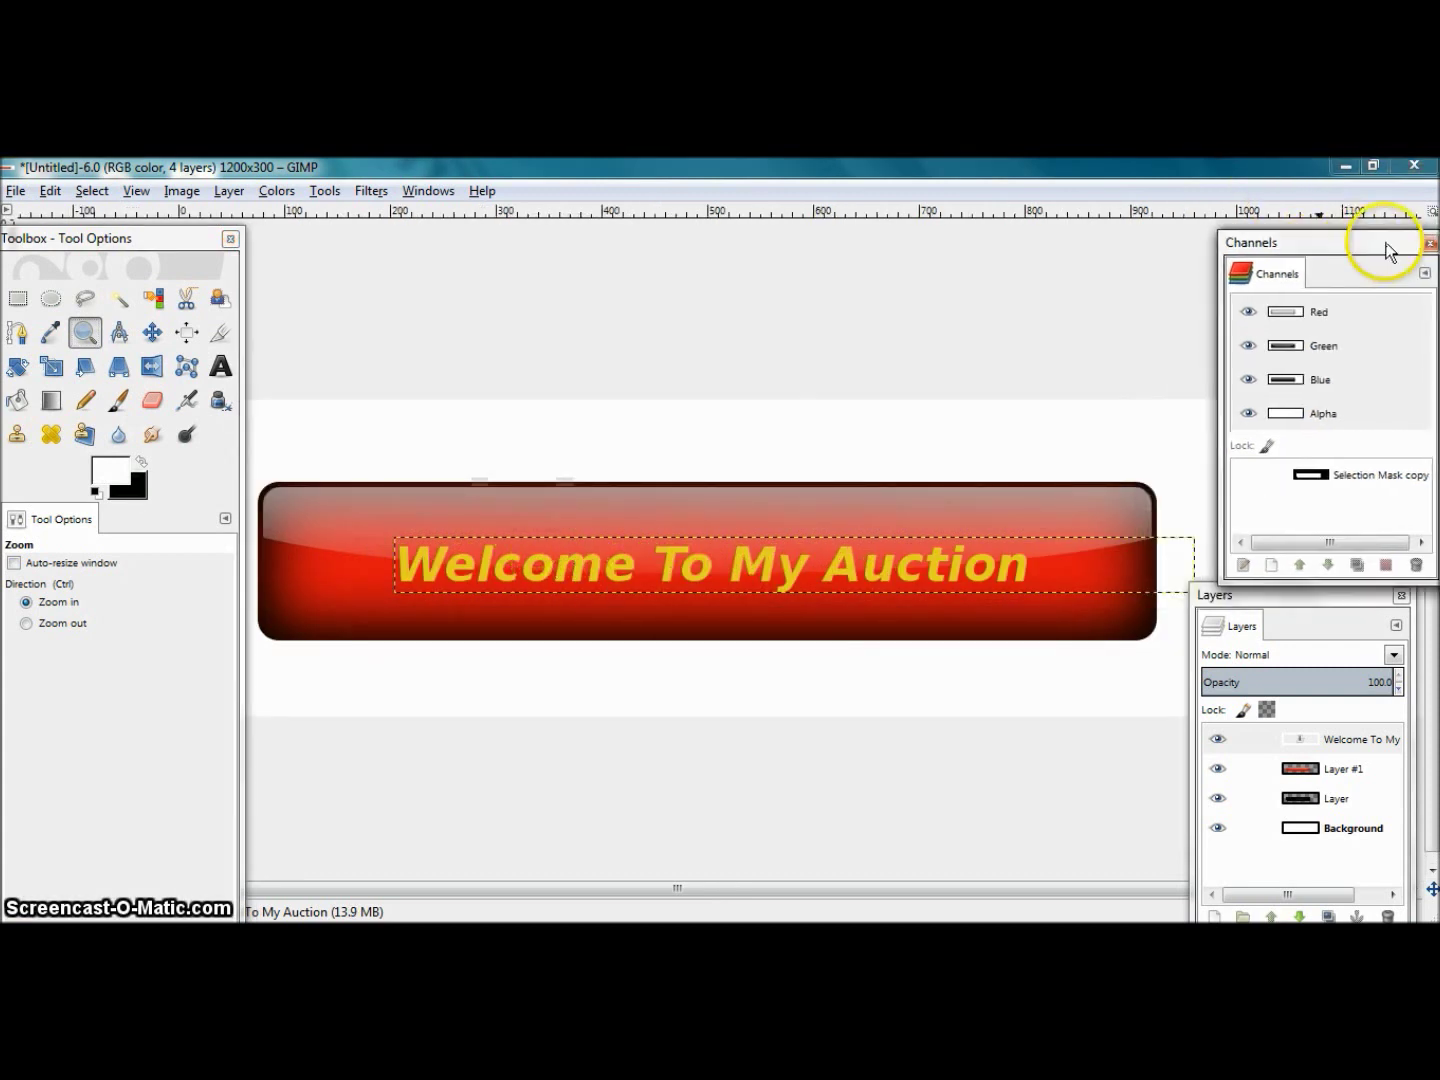
left_click(902, 550)
left_click_drag(162, 234, 133, 240)
Crop the image tightly around the red button to 853×154 pixels.
left_click(192, 328)
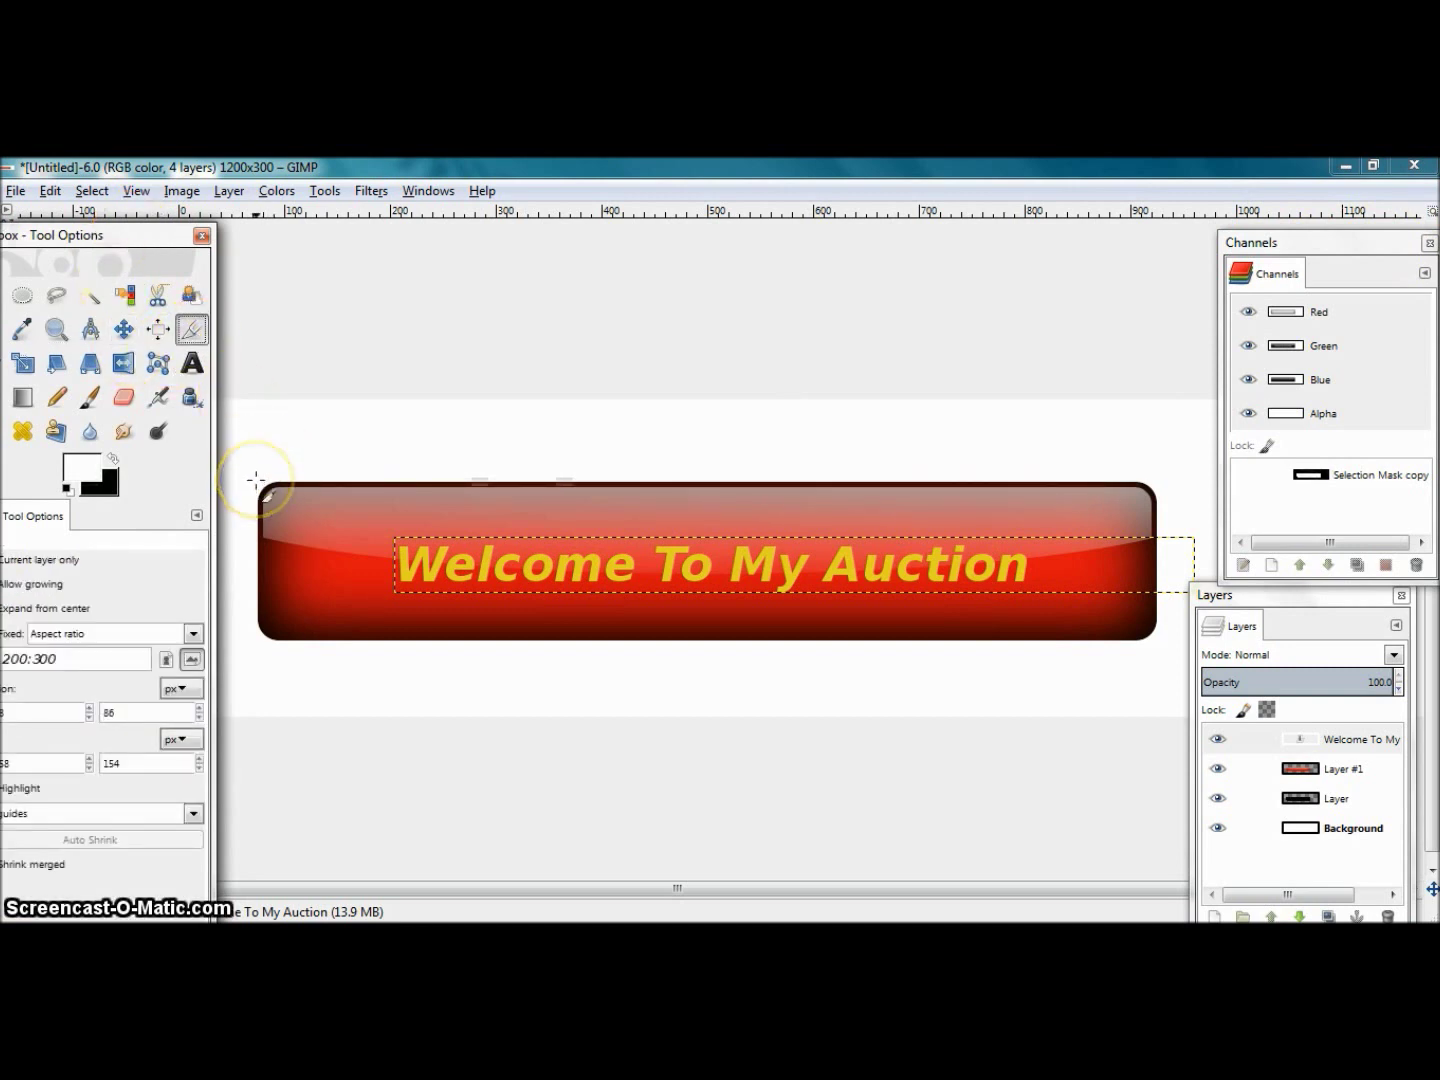
left_click_drag(257, 481, 1152, 638)
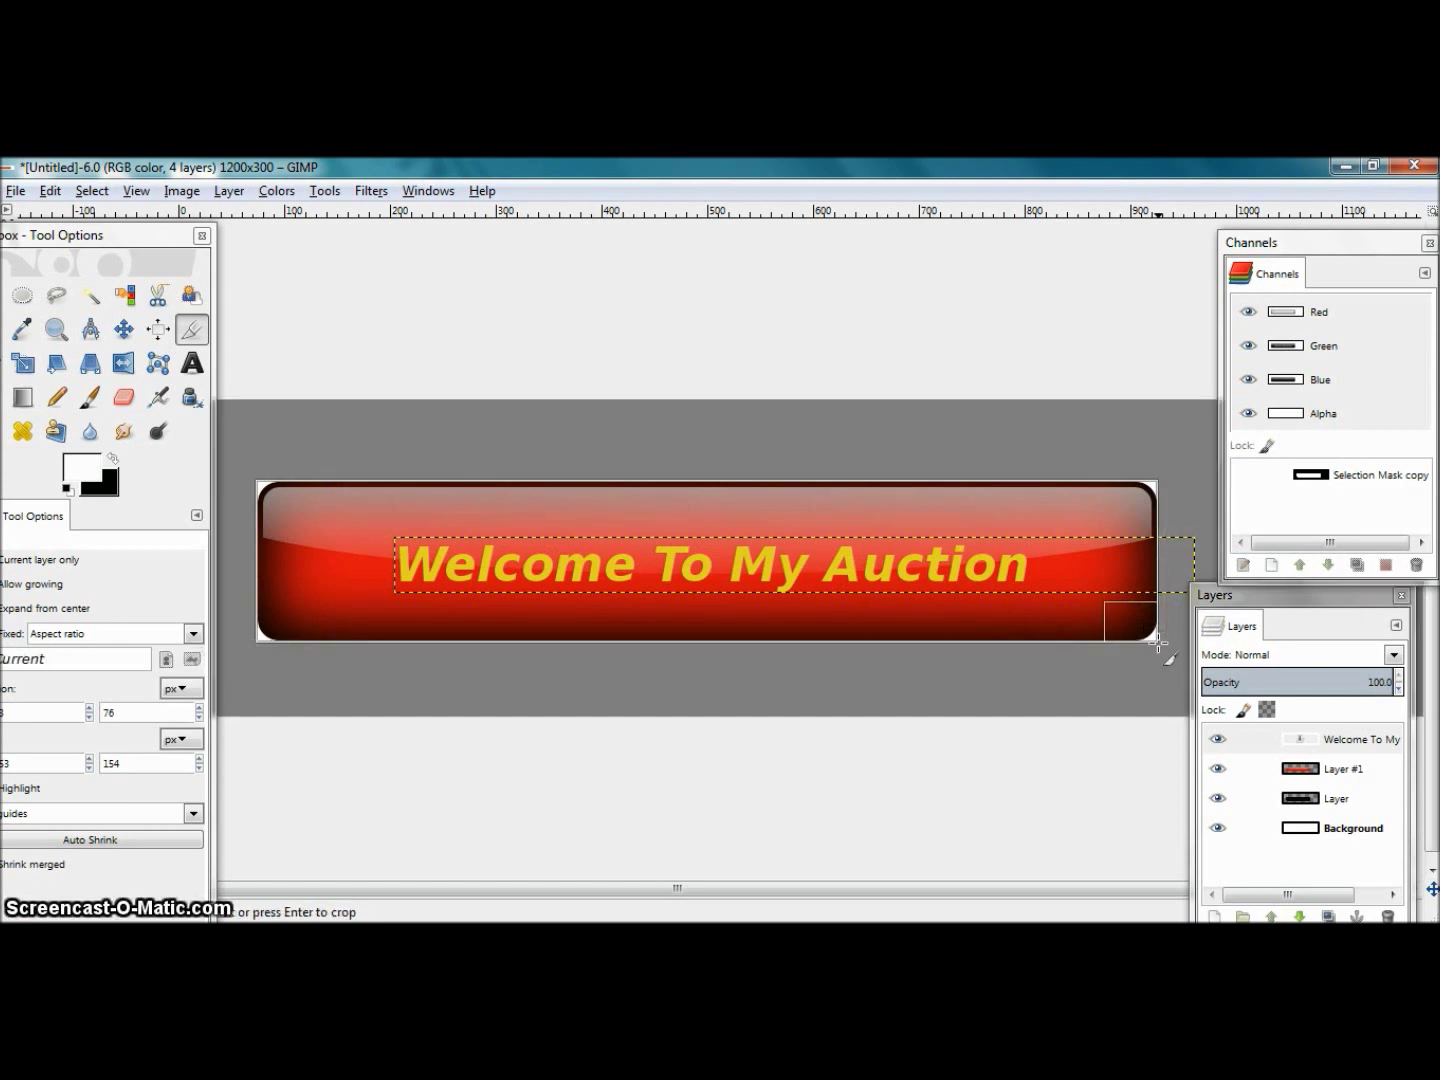
left_click(1060, 617)
double_click(661, 541)
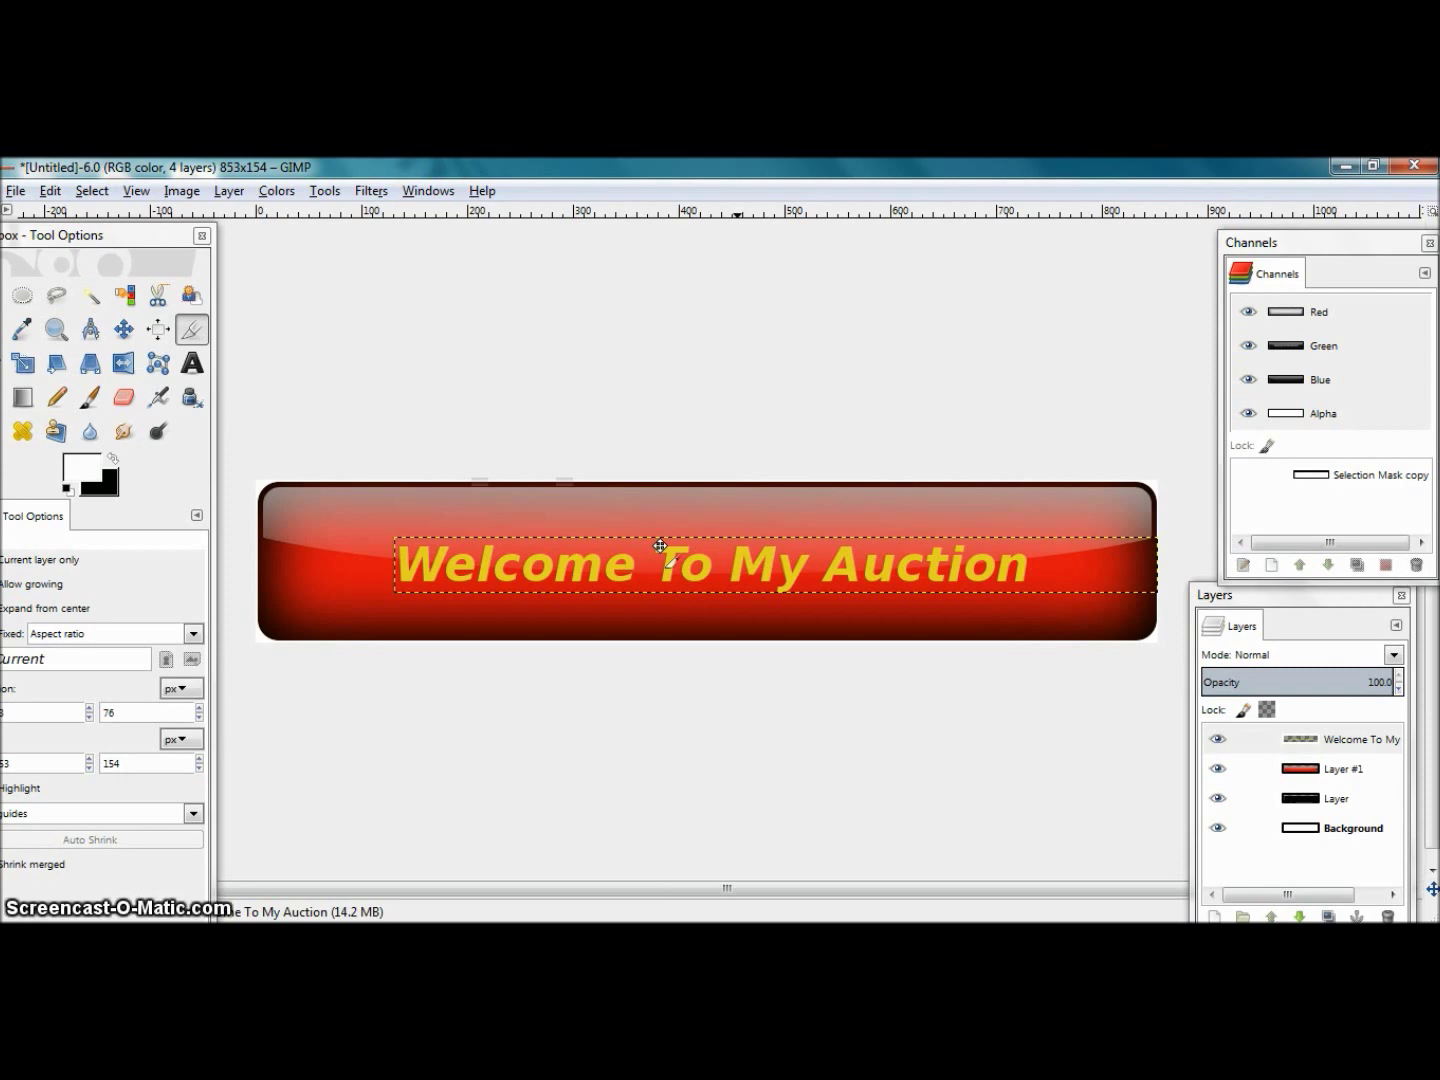
left_click(13, 192)
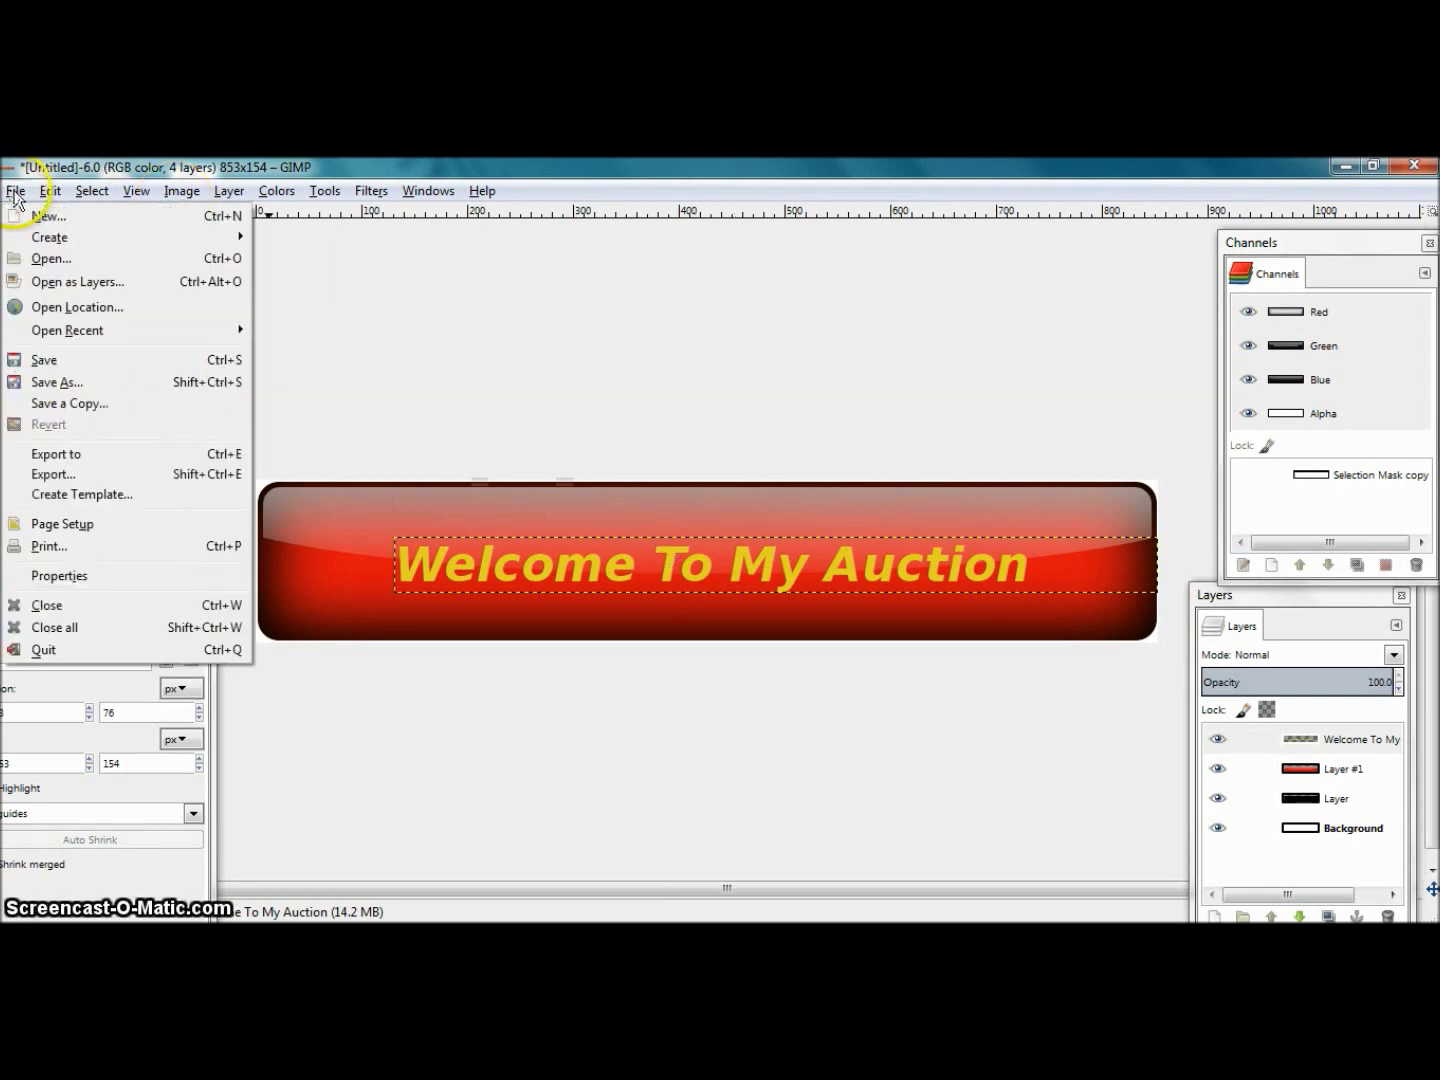
Export the cropped banner to the Desktop as Banner.jpg at JPEG quality 90.
left_click(59, 474)
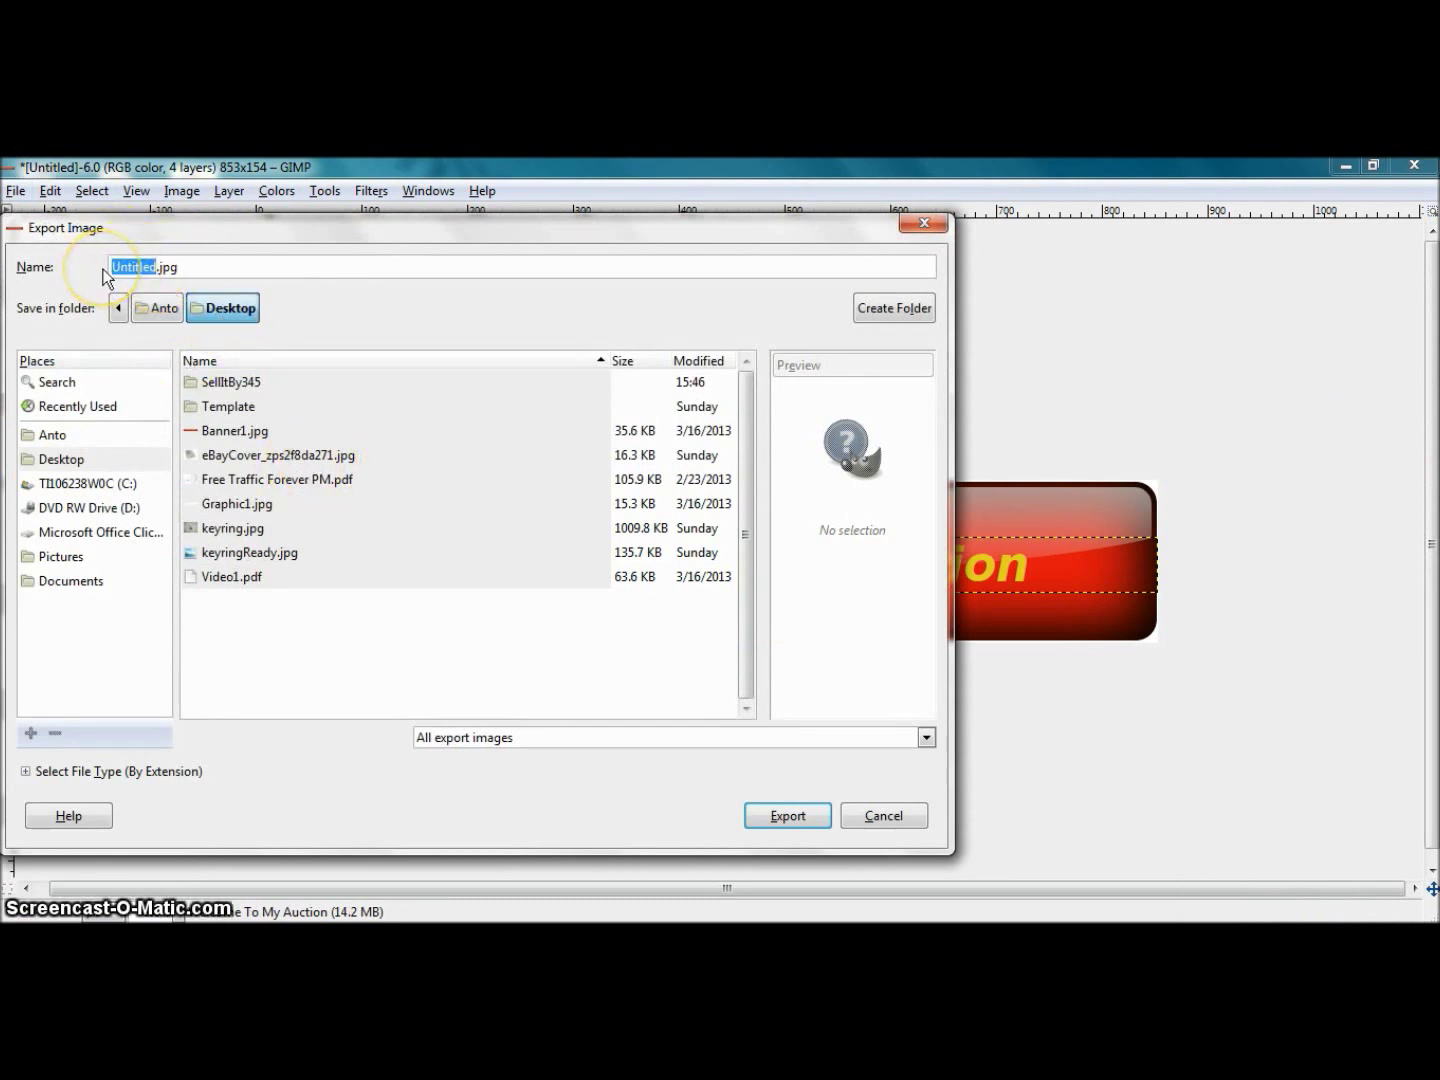
type("Banner")
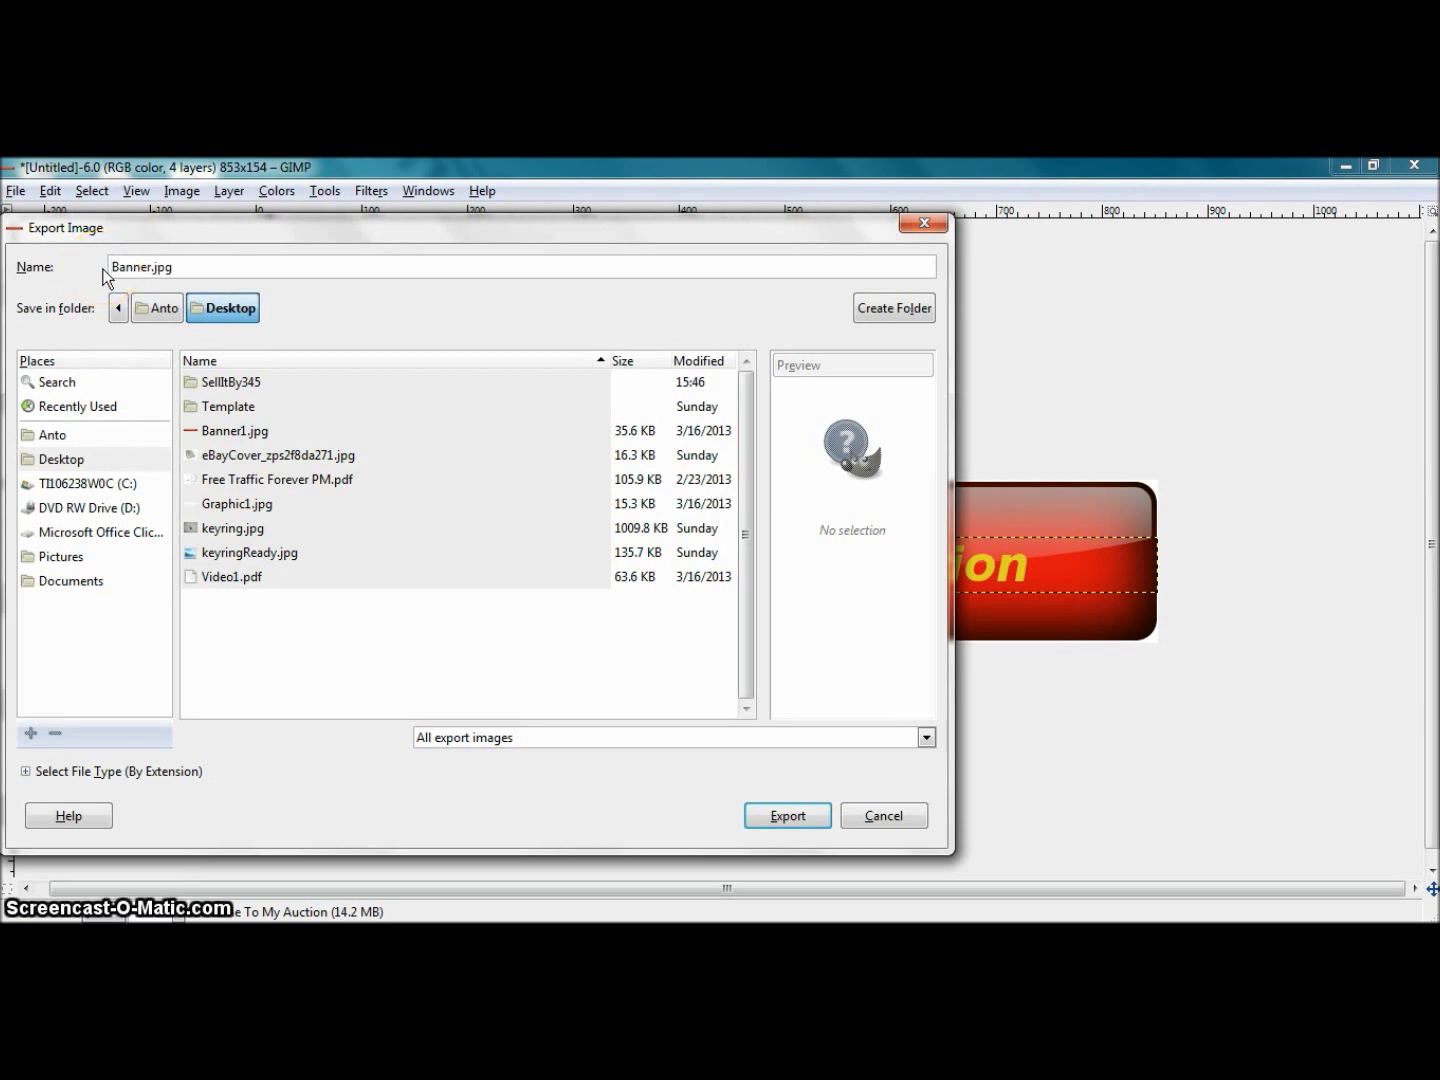
left_click(788, 816)
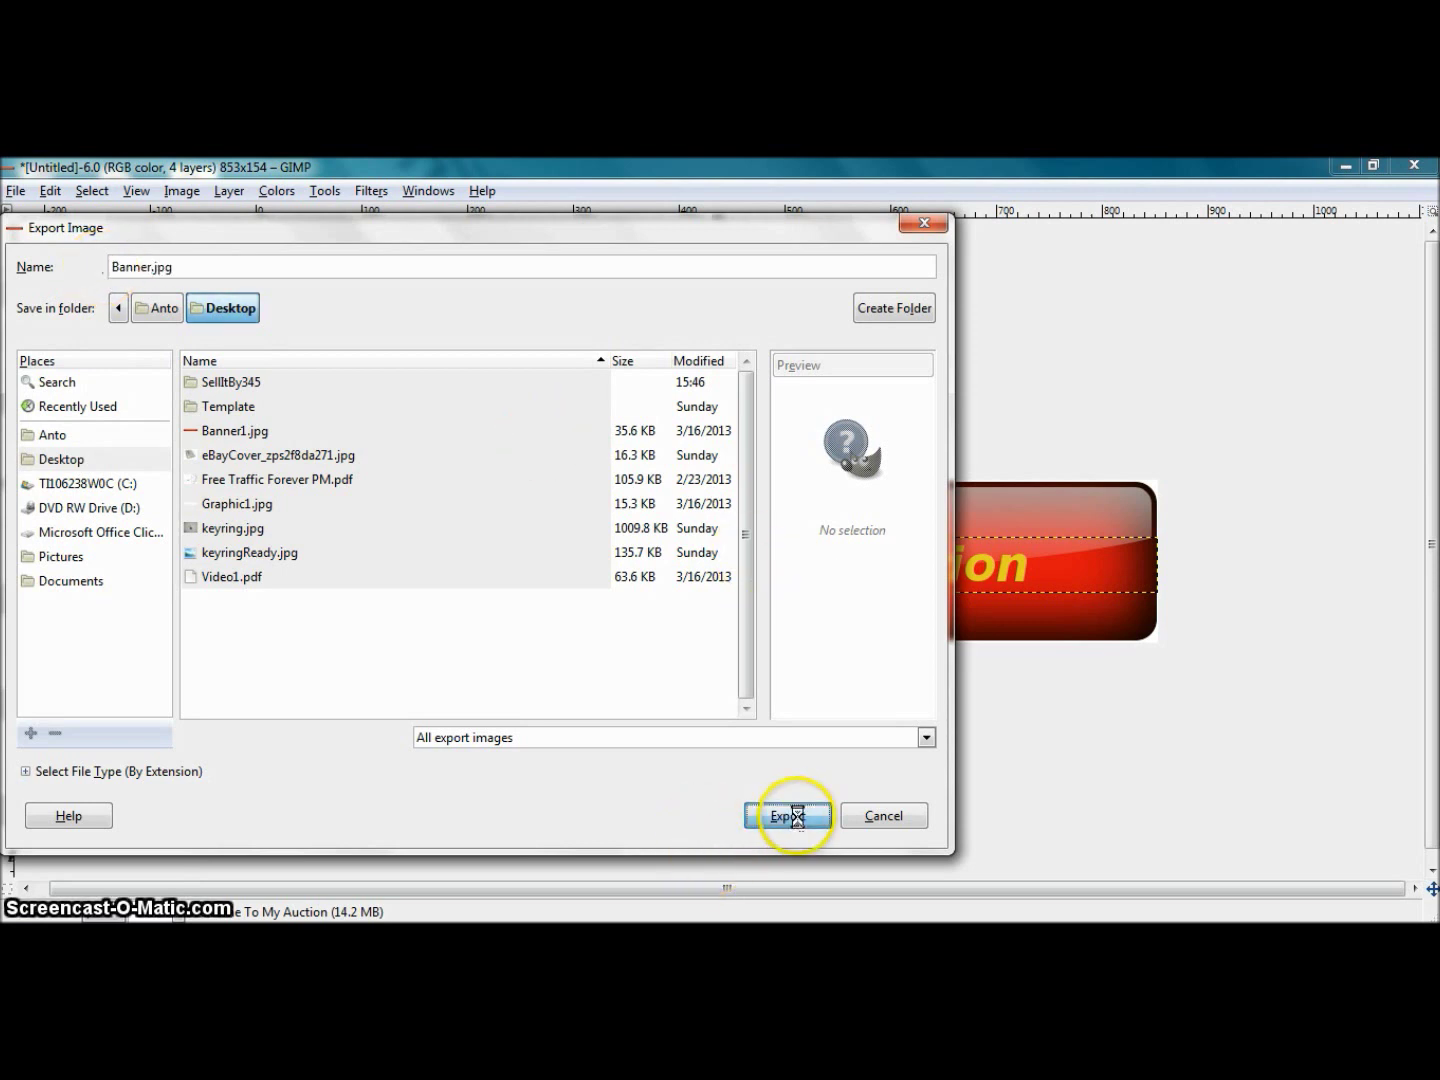
left_click(726, 687)
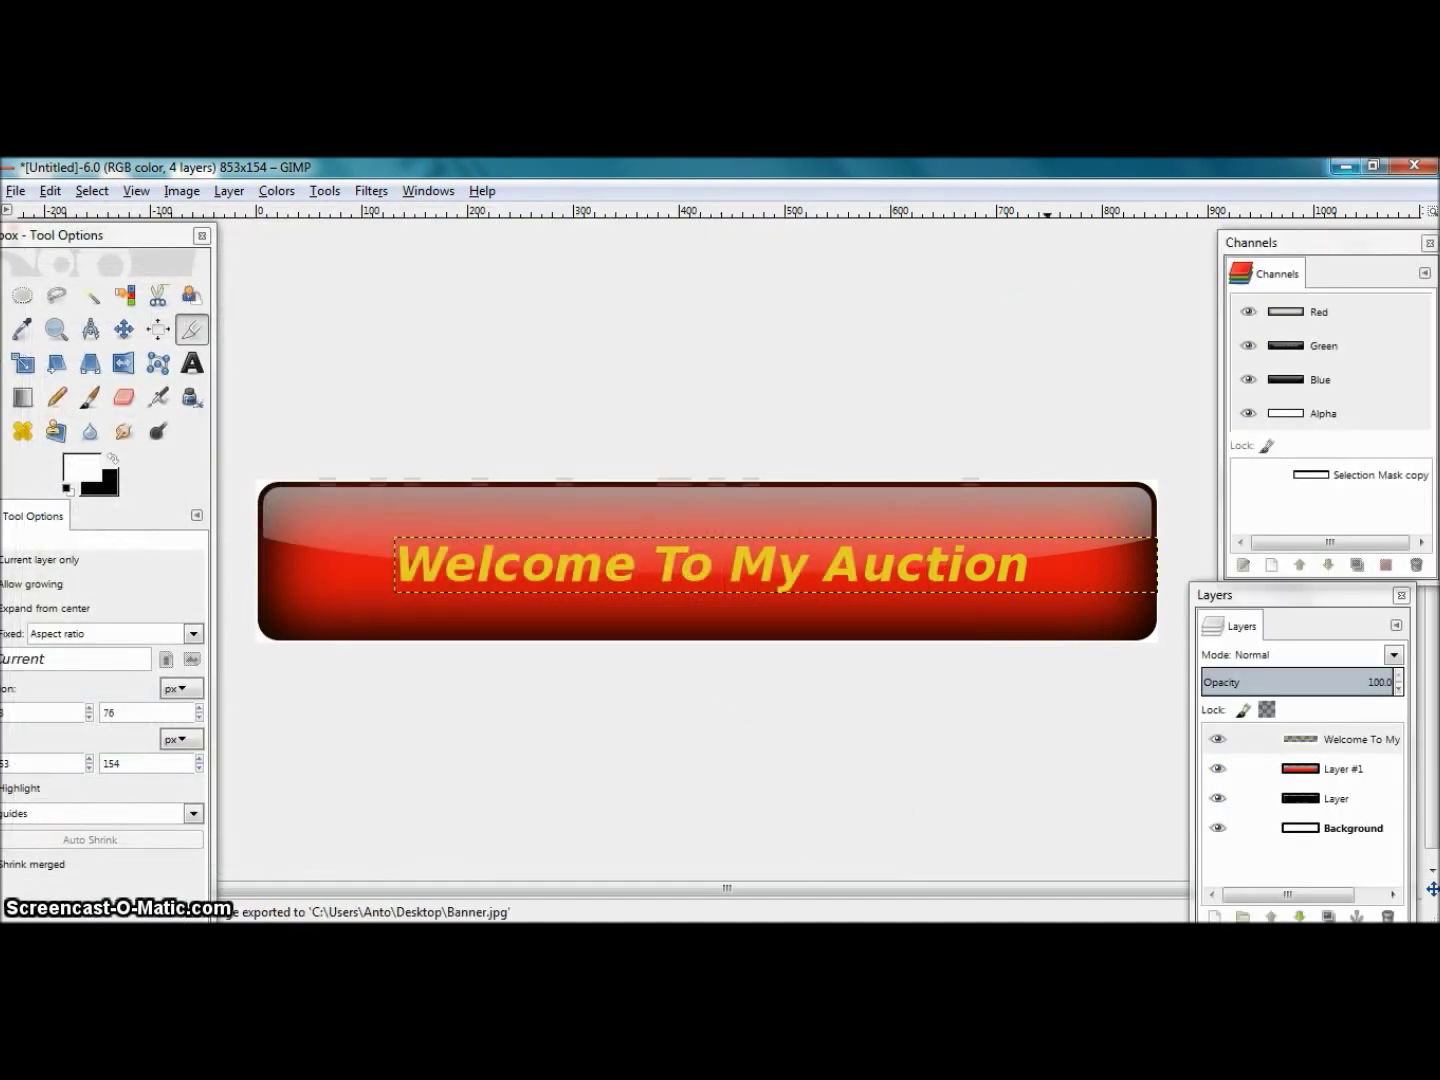
left_click(1344, 167)
Open the exported Banner.jpg from the desktop in Windows Photo Viewer.
left_click(628, 300)
double_click(200, 322)
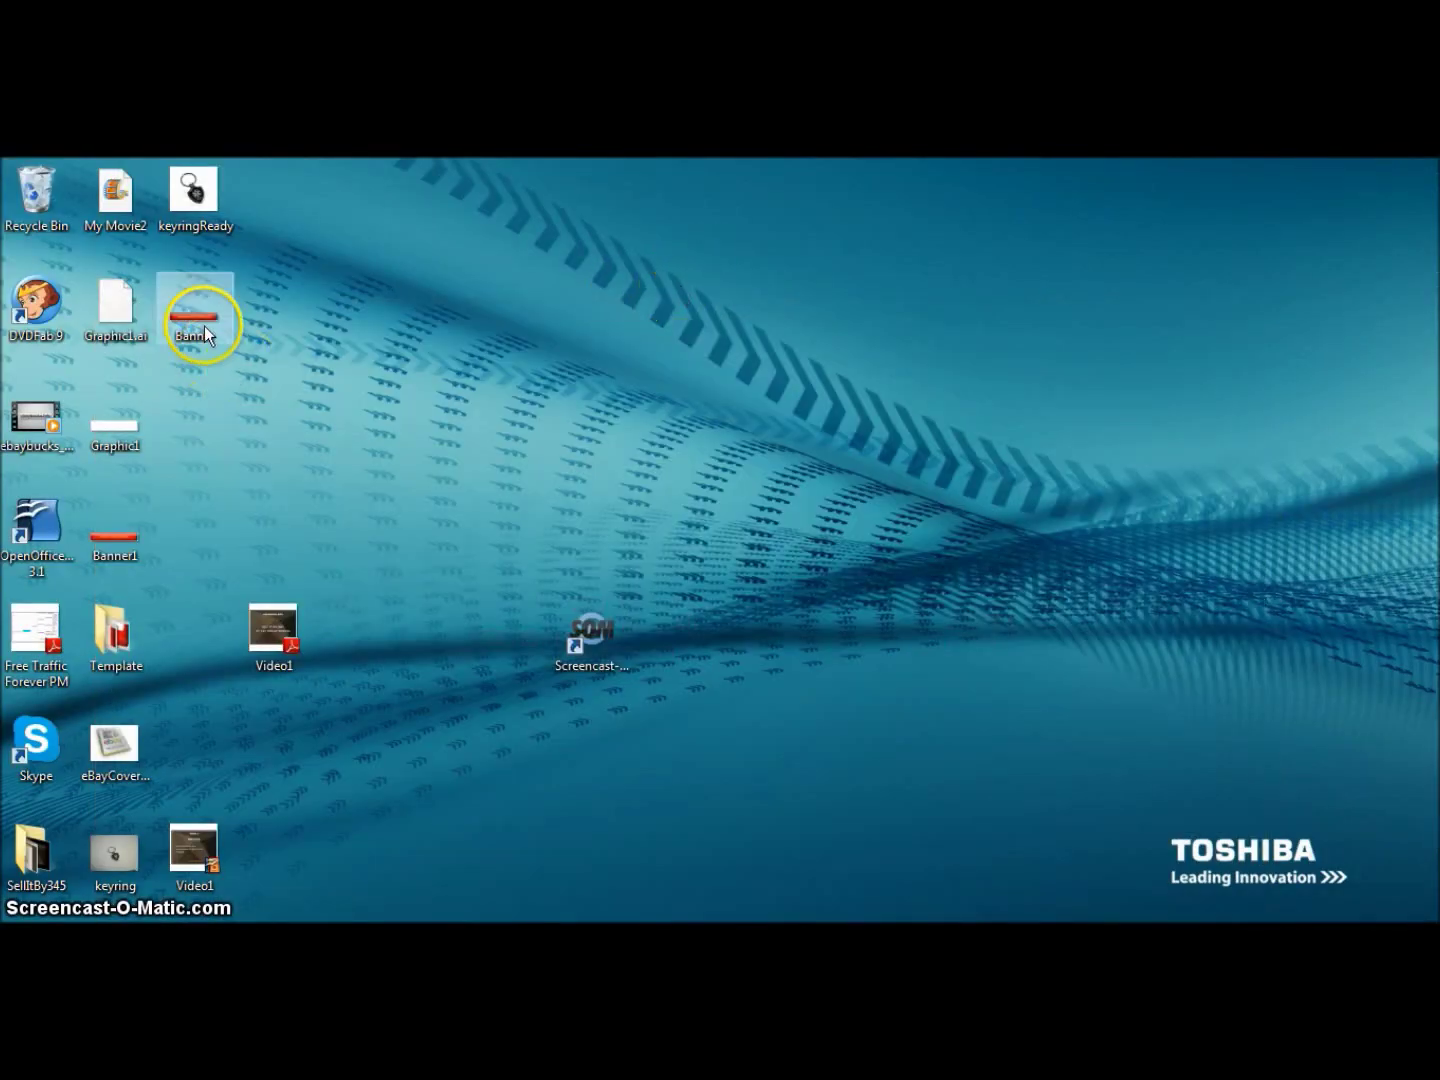